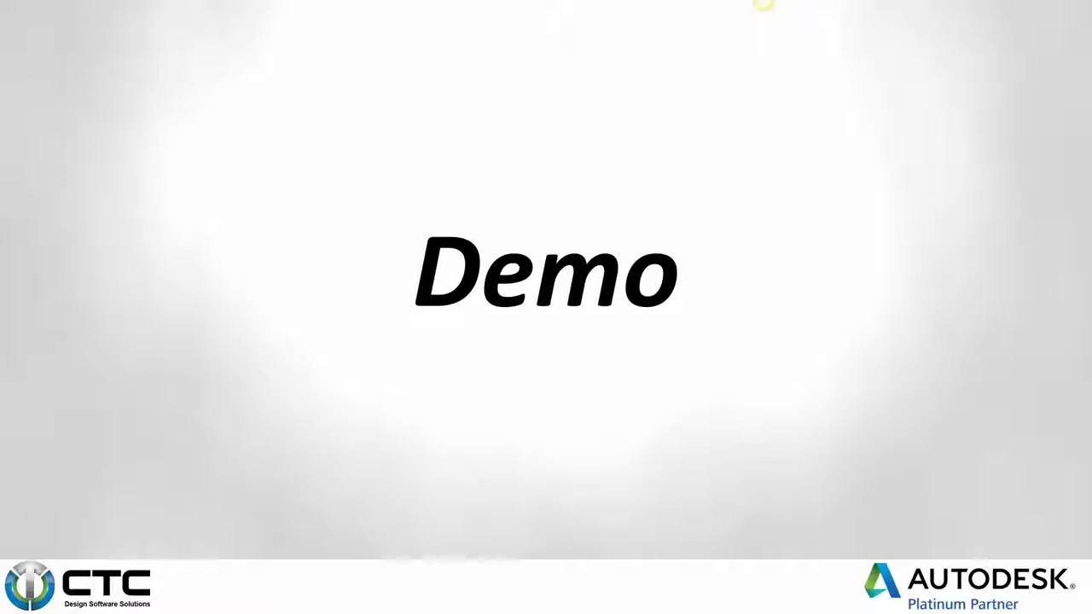
Step: Switch to Autodesk InfraWorks and open the Webinar model
{"action": "key", "text": "alt+Tab"}
{"action": "key", "text": "alt+Tab"}
{"action": "key", "text": "alt+Tab"}
{"action": "key", "text": "alt+Tab"}
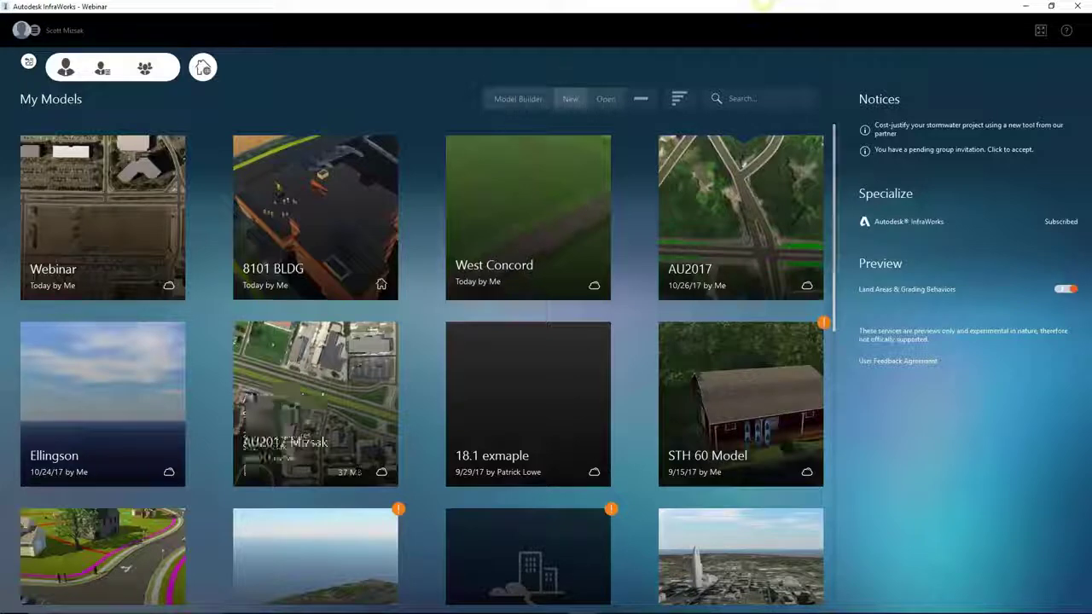
{"action": "left_click", "coordinate": [127, 243]}
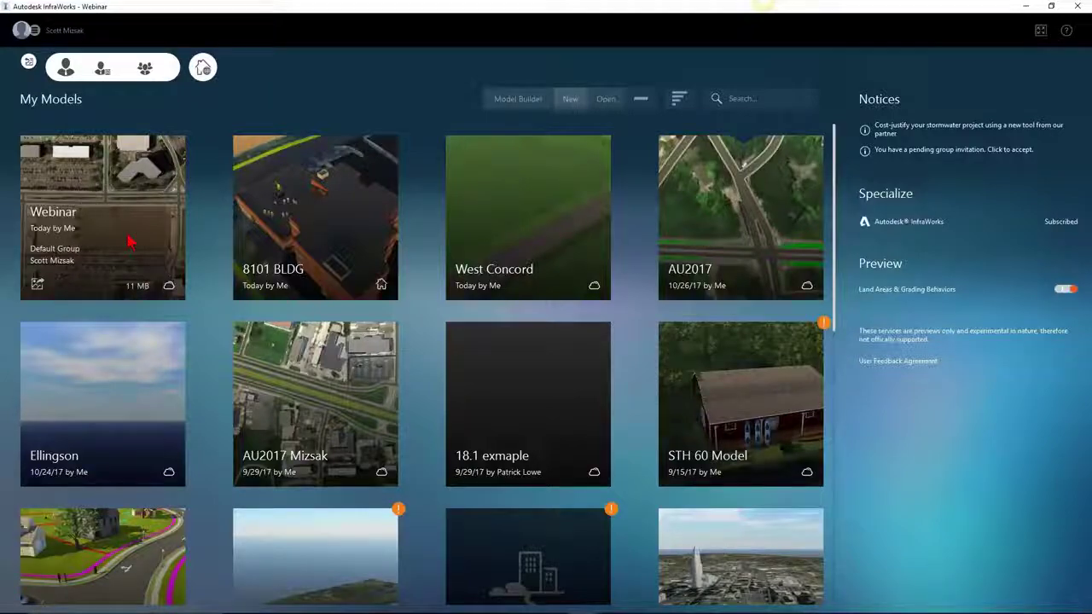
{"action": "left_click", "coordinate": [128, 243]}
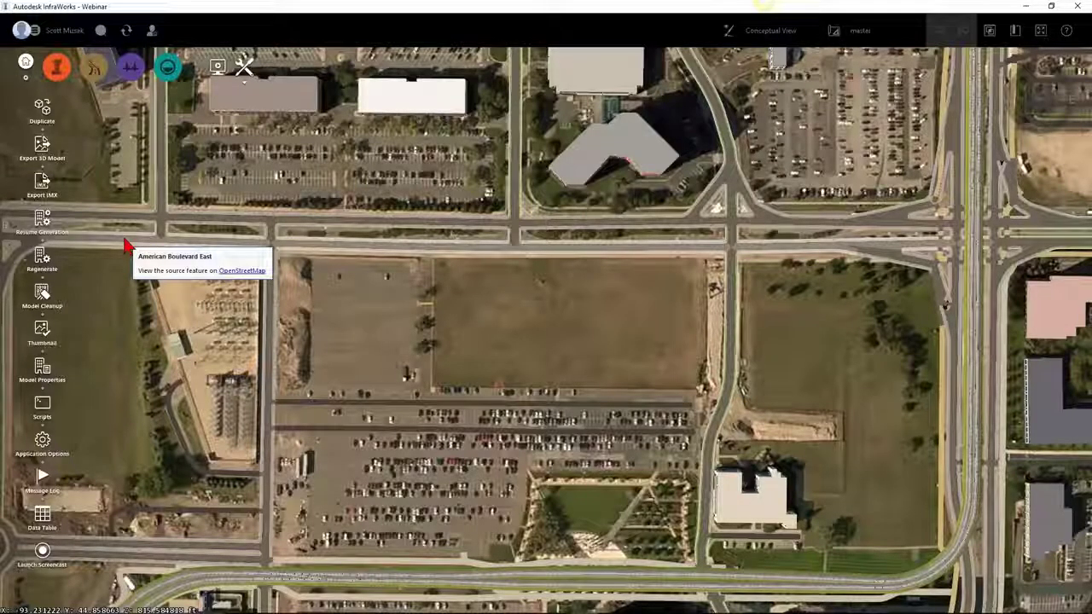
Step: Survey the full extent of the model and return to the vacant block south of American Boulevard East
{"action": "scroll", "coordinate": [480, 311], "scroll_direction": "down", "scroll_amount": 5}
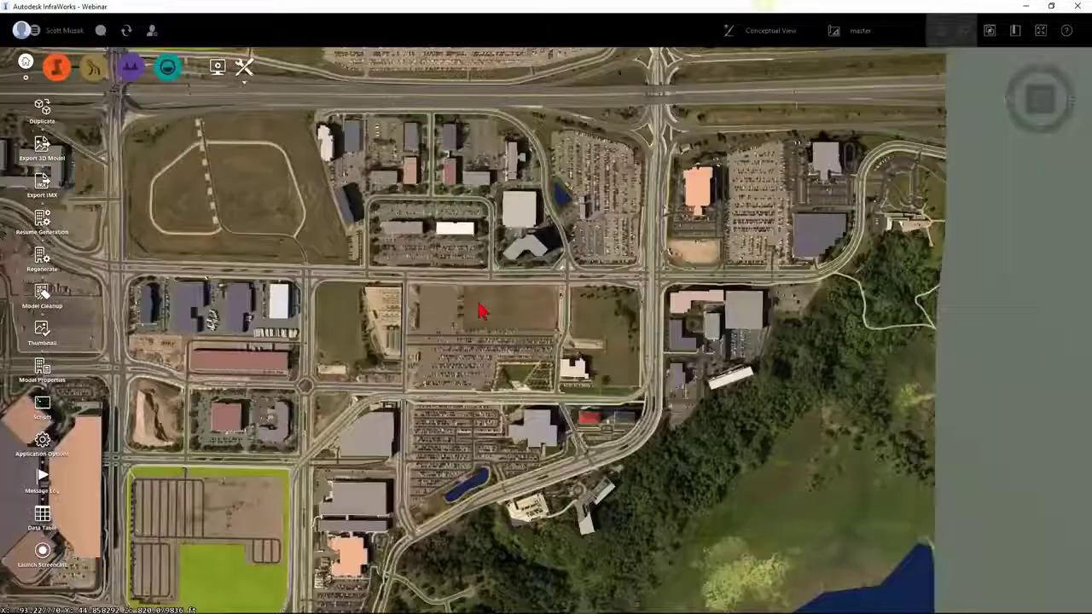
{"action": "scroll", "coordinate": [478, 313], "scroll_direction": "down", "scroll_amount": 4}
{"action": "middle_click_drag", "start_coordinate": [424, 378], "coordinate": [783, 381]}
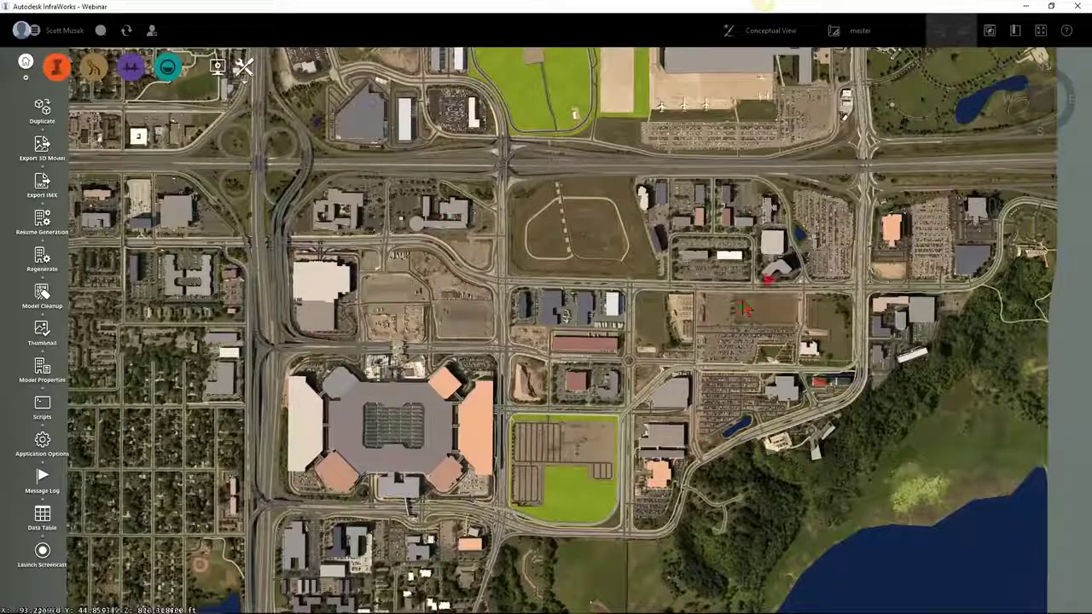
{"action": "middle_click_drag", "start_coordinate": [690, 193], "coordinate": [603, 415]}
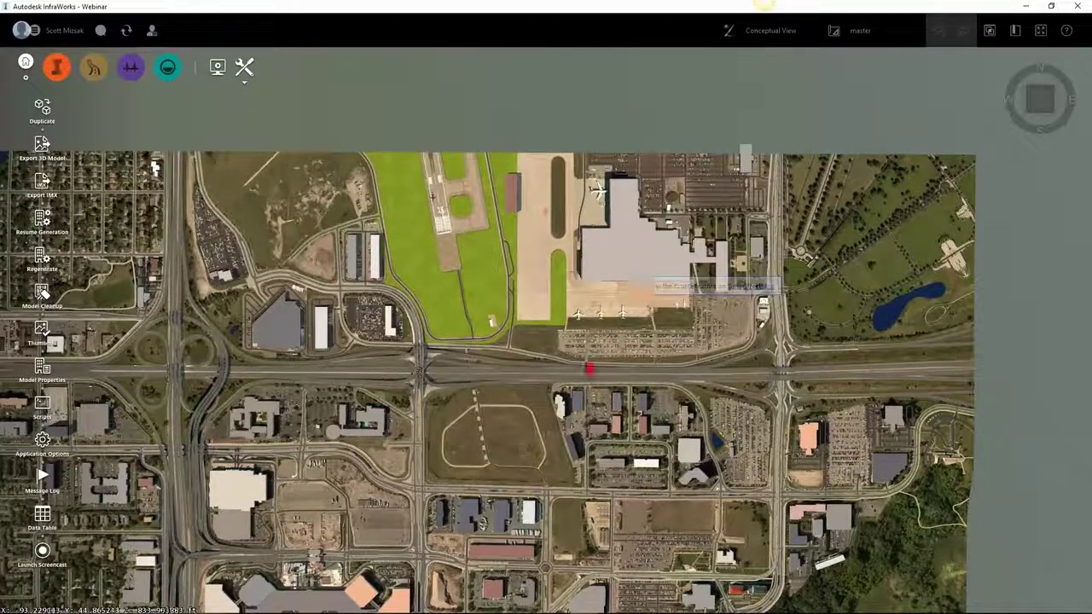
{"action": "scroll", "coordinate": [597, 383], "scroll_direction": "up", "scroll_amount": 3}
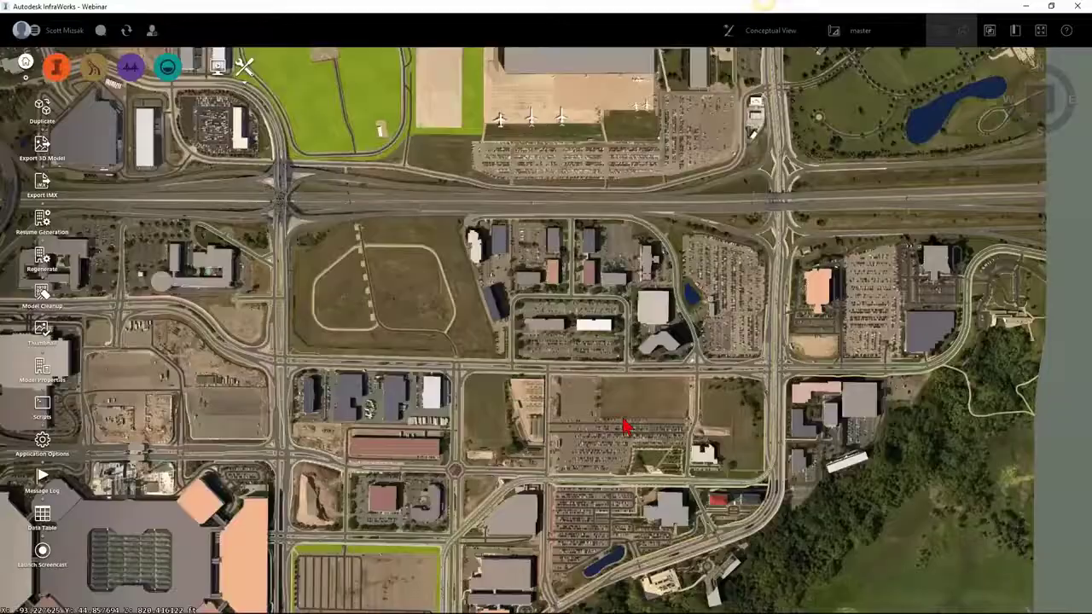
{"action": "scroll", "coordinate": [627, 423], "scroll_direction": "up", "scroll_amount": 5}
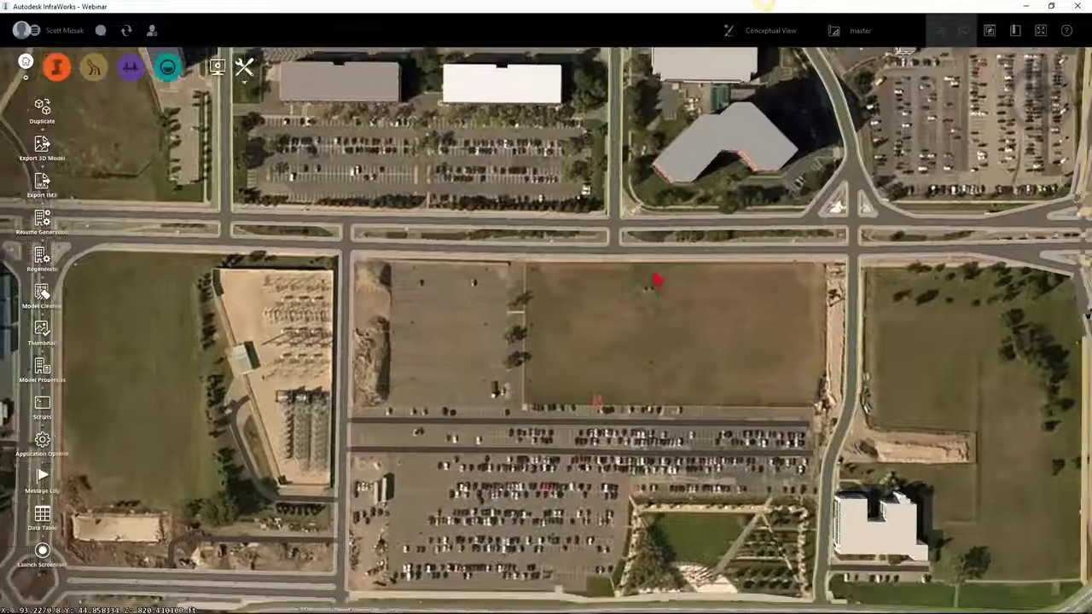
{"action": "scroll", "coordinate": [658, 312], "scroll_direction": "up", "scroll_amount": 2}
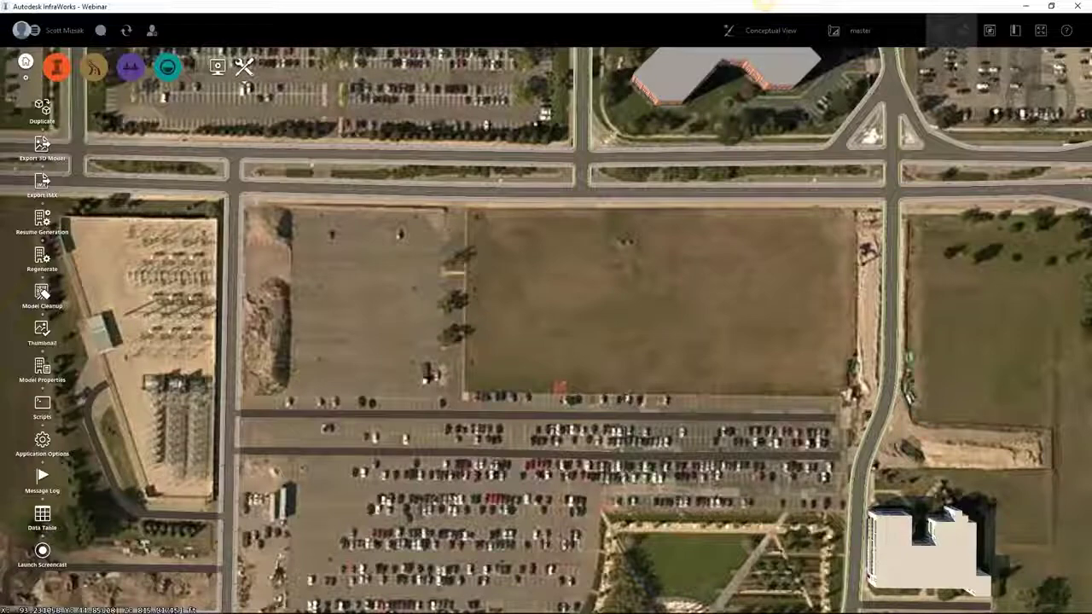
Step: Draw a Manicured Grass land area of about 442,500 sq ft over the vacant block, following the surrounding road centrelines
{"action": "left_click", "coordinate": [56, 67]}
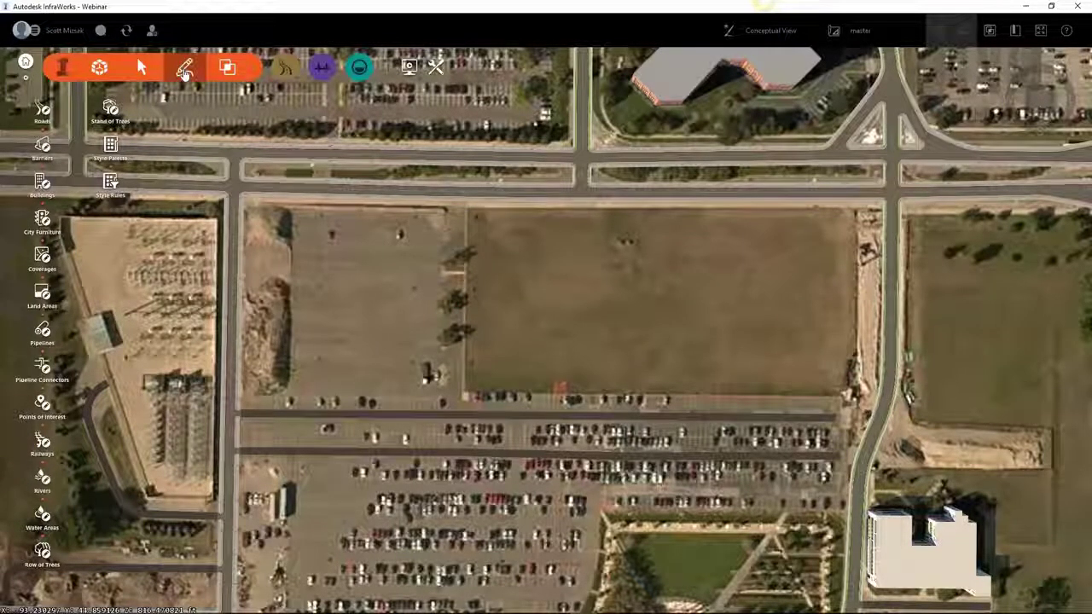
{"action": "left_click", "coordinate": [41, 295]}
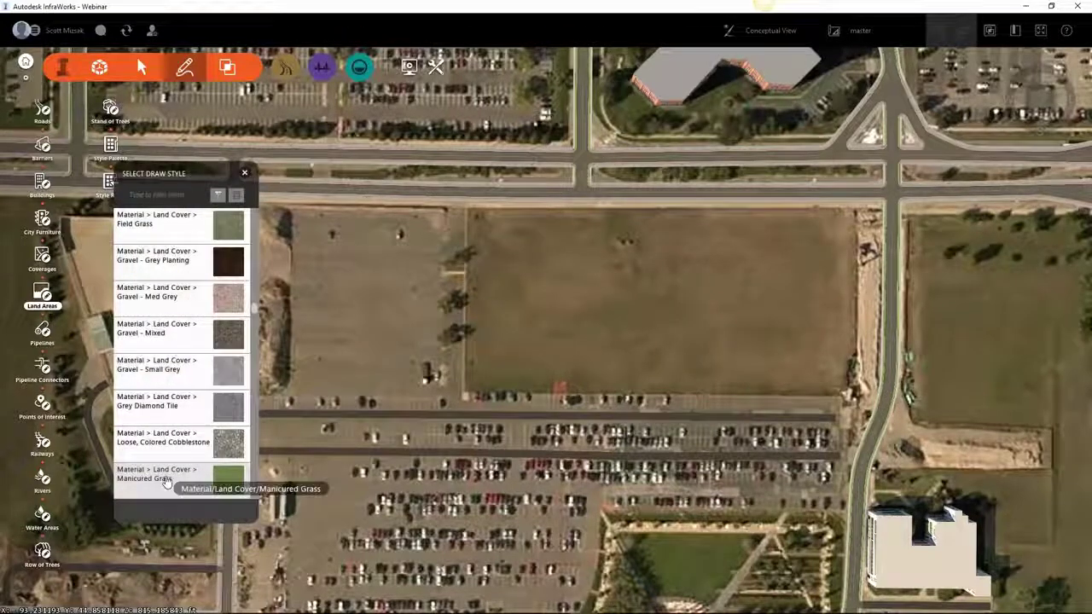
{"action": "left_click_drag", "start_coordinate": [168, 482], "coordinate": [195, 475]}
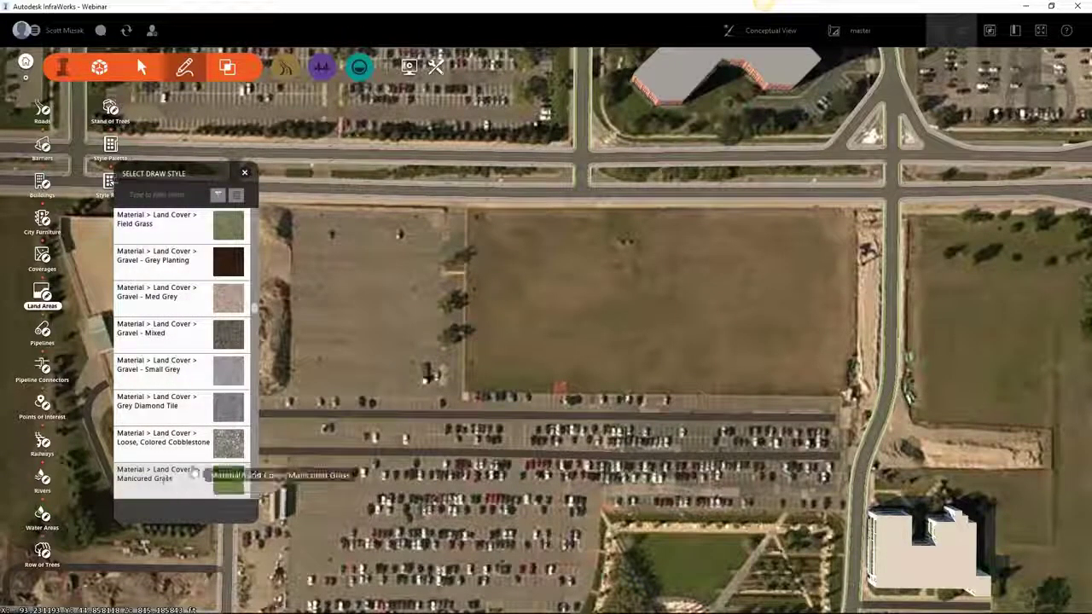
{"action": "middle_click_drag", "start_coordinate": [416, 257], "coordinate": [552, 262]}
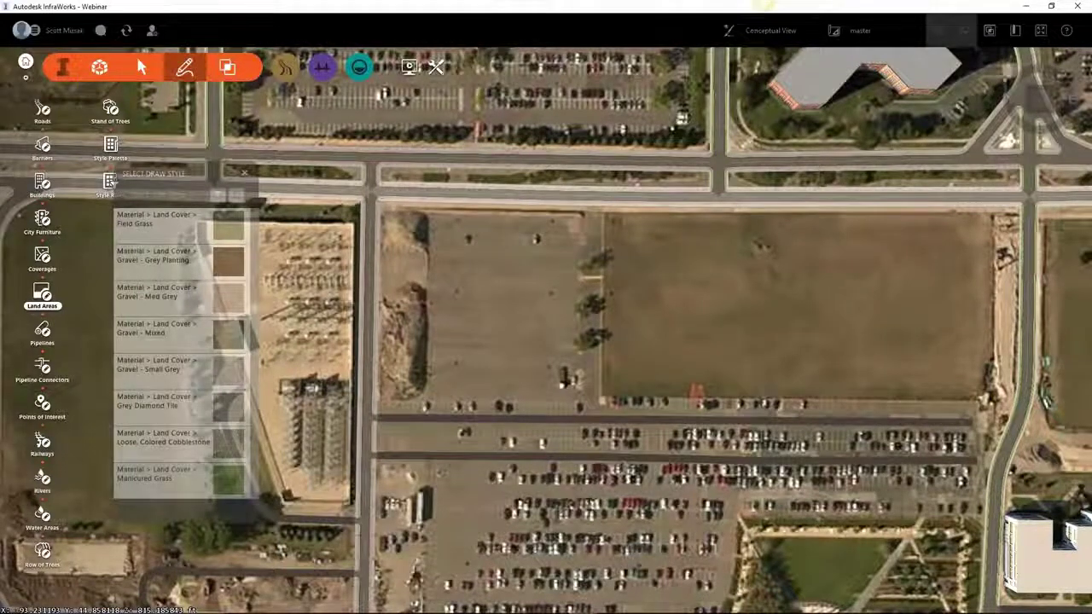
{"action": "left_click", "coordinate": [368, 194]}
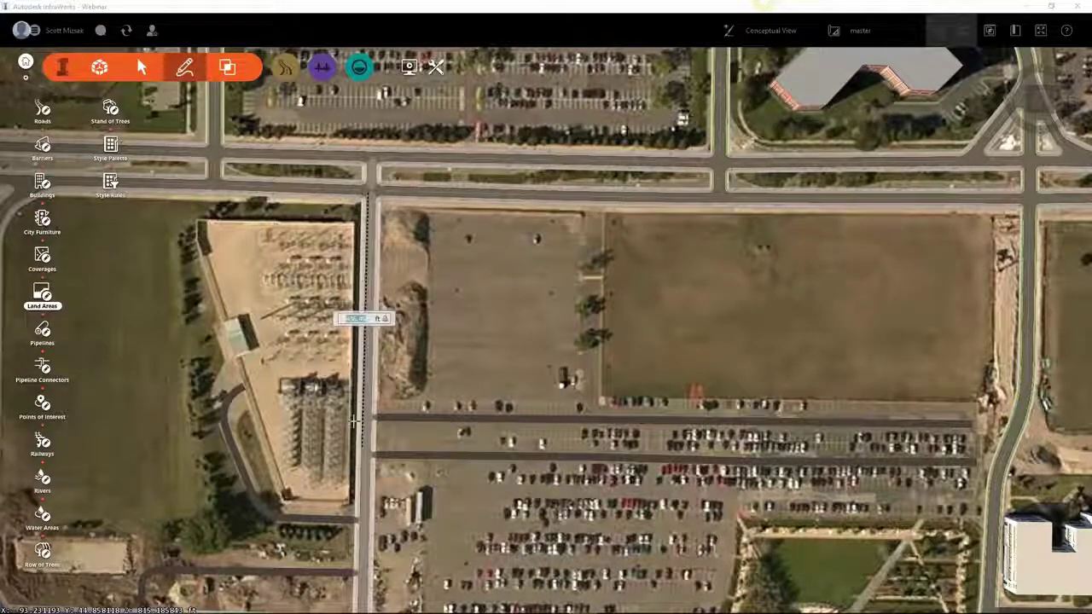
{"action": "left_click", "coordinate": [368, 418]}
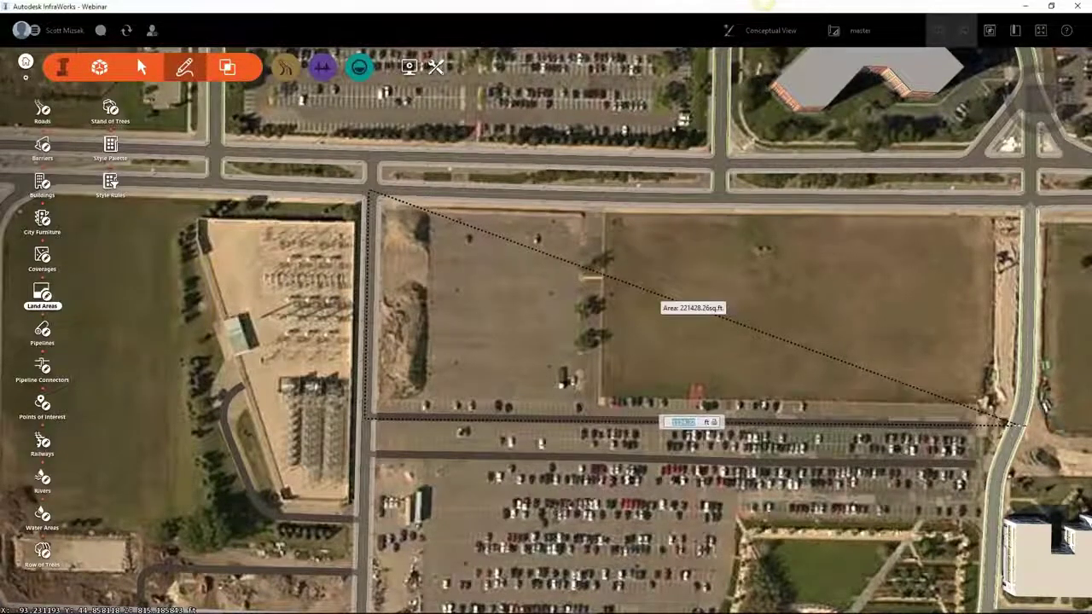
{"action": "left_click", "coordinate": [1010, 424]}
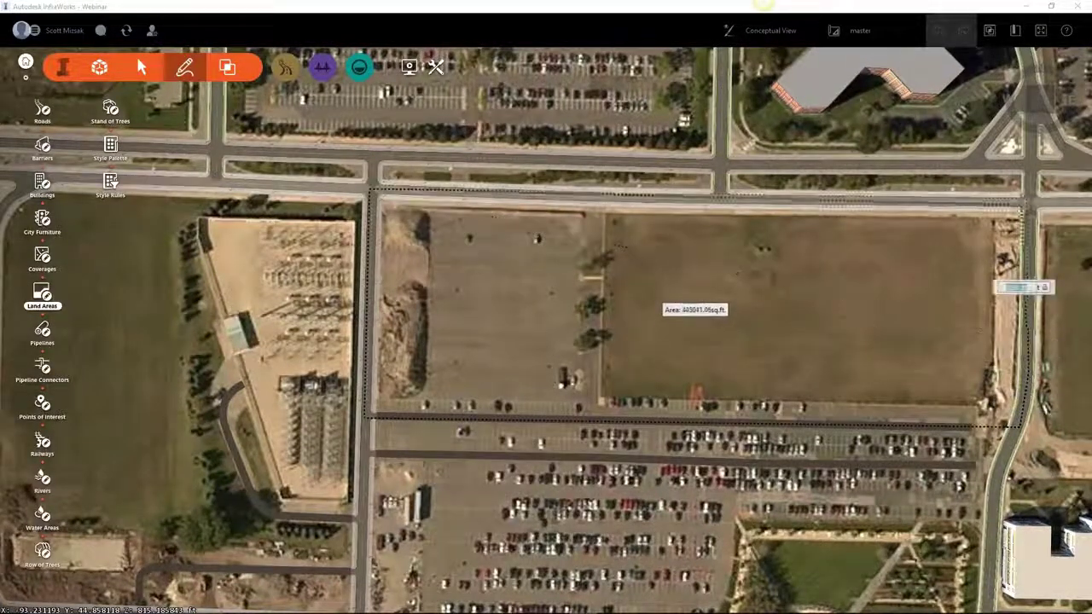
{"action": "double_click", "coordinate": [1030, 205]}
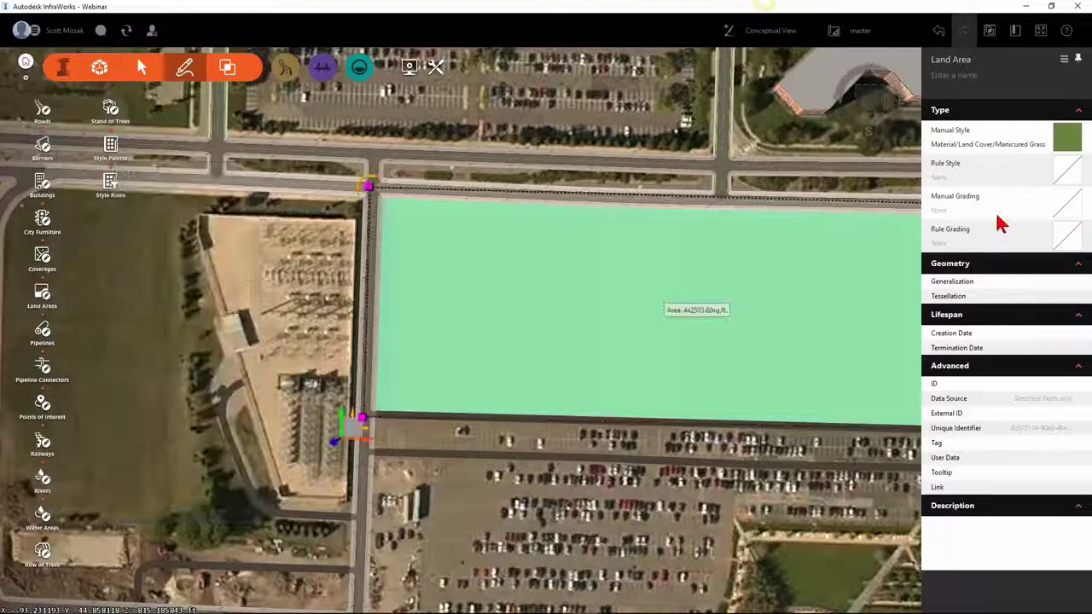
{"action": "key", "text": "Escape"}
Step: Examine from several angles how the grass land area meets the surrounding roads
{"action": "left_click_drag", "start_coordinate": [540, 432], "coordinate": [603, 295]}
{"action": "scroll", "coordinate": [363, 421], "scroll_direction": "up", "scroll_amount": 2}
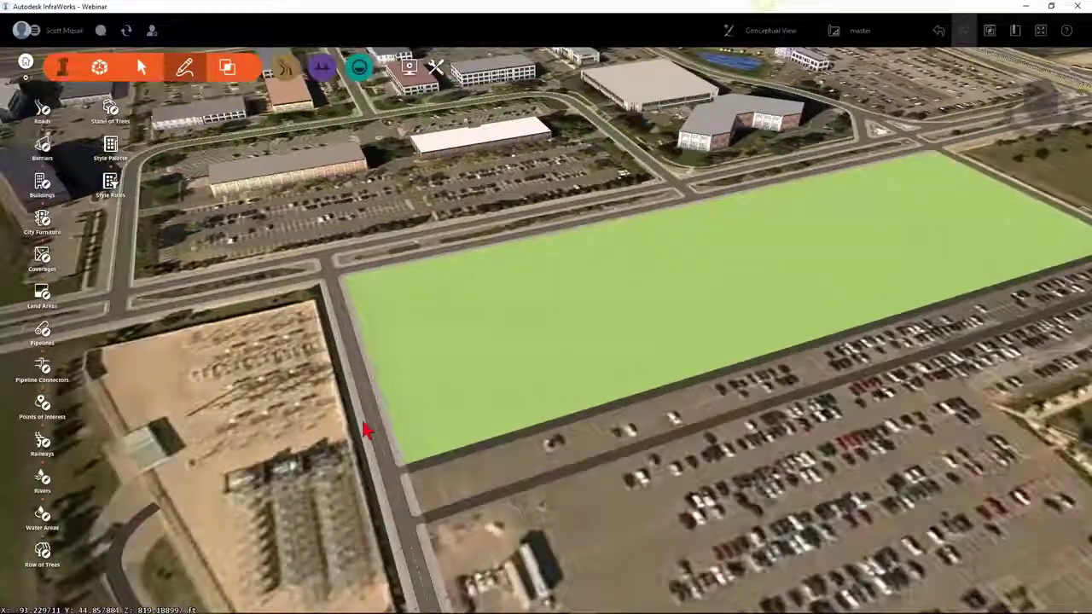
{"action": "scroll", "coordinate": [363, 421], "scroll_direction": "up", "scroll_amount": 2}
{"action": "scroll", "coordinate": [493, 388], "scroll_direction": "down", "scroll_amount": 1}
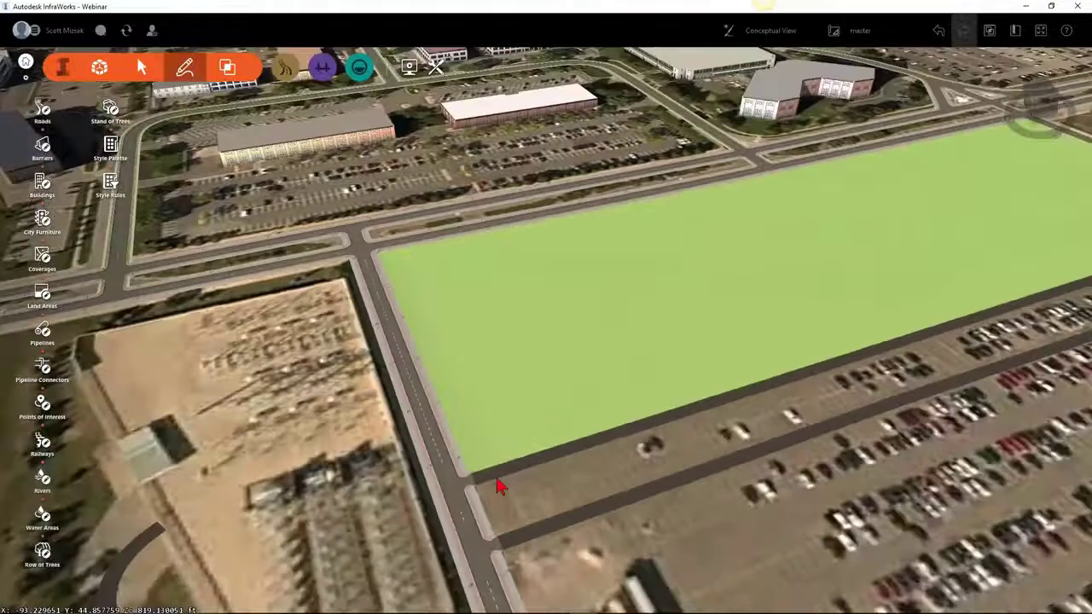
{"action": "left_click_drag", "start_coordinate": [500, 487], "coordinate": [583, 393]}
{"action": "scroll", "coordinate": [580, 391], "scroll_direction": "down", "scroll_amount": 3}
{"action": "middle_click_drag", "start_coordinate": [573, 282], "coordinate": [779, 292]}
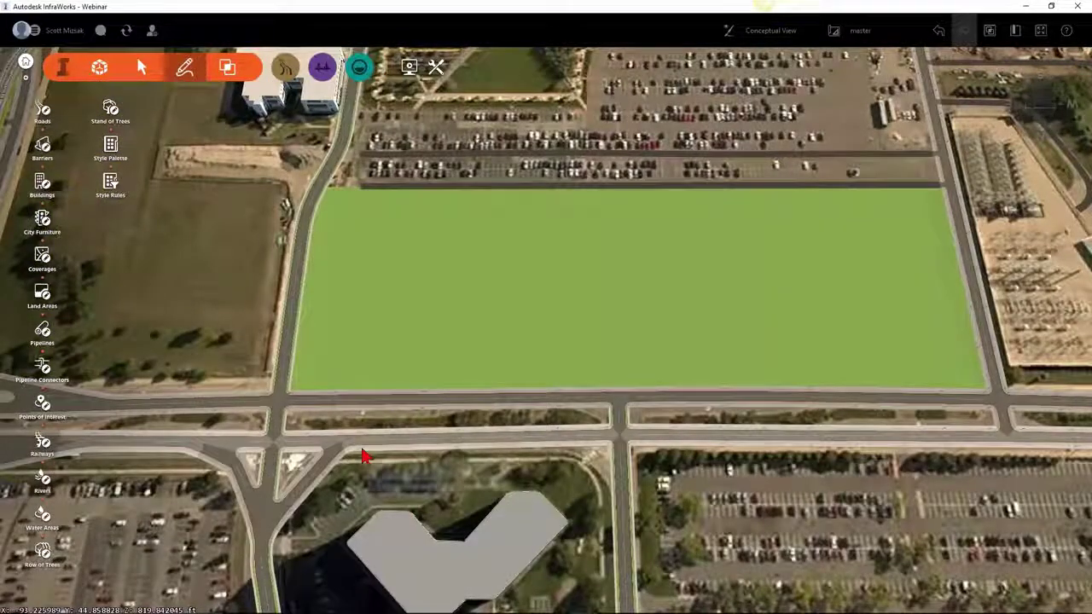
Step: Draw a second Manicured Grass land area of about 304,700 sq ft inside the first, offset inward from its edges
{"action": "mouse_move", "coordinate": [363, 456]}
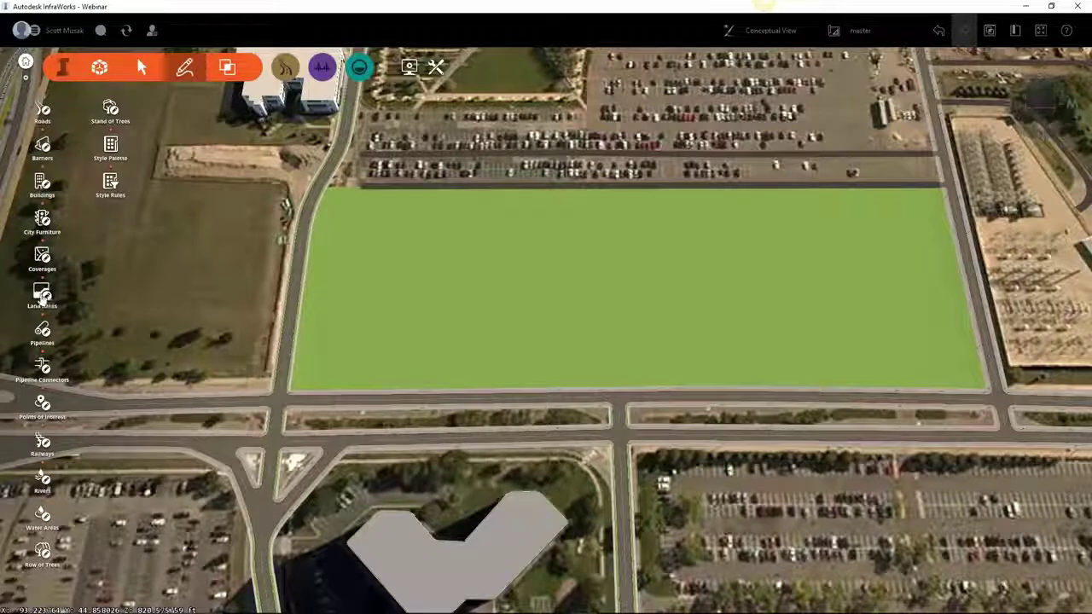
{"action": "left_click", "coordinate": [47, 299]}
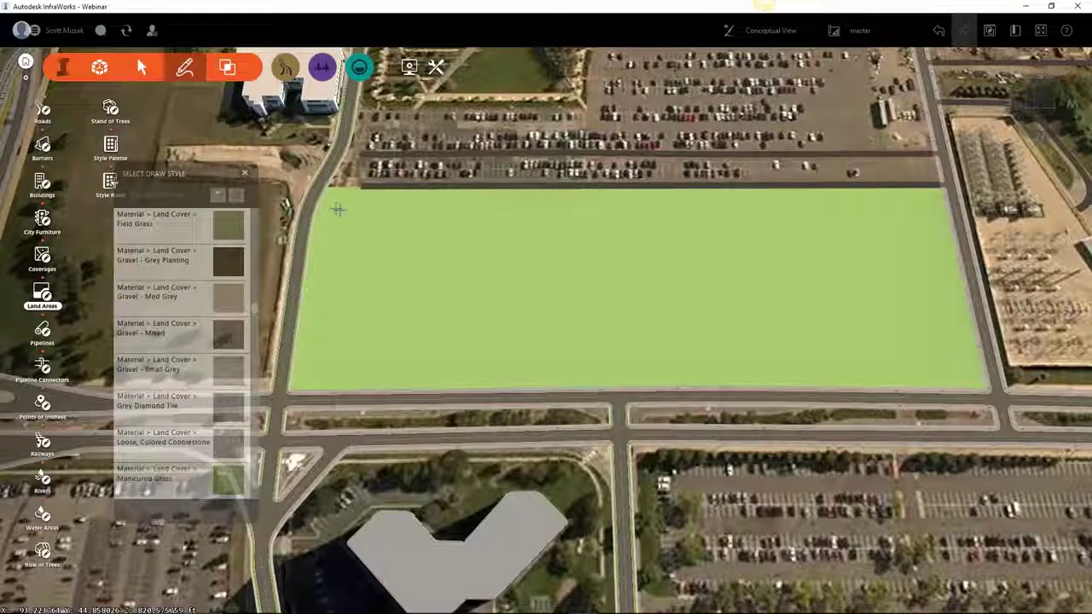
{"action": "left_click", "coordinate": [335, 213]}
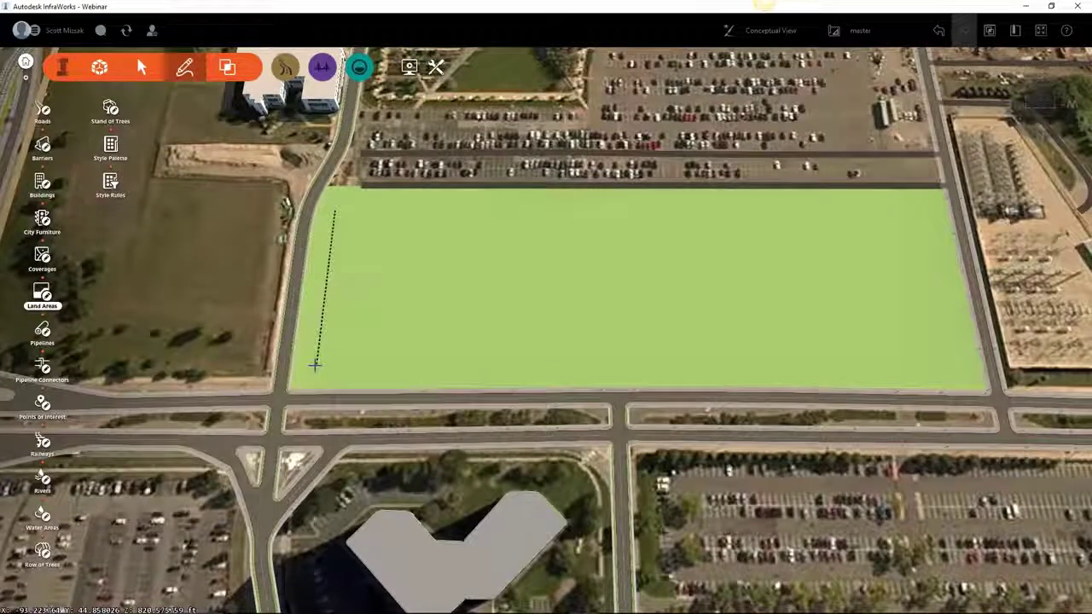
{"action": "left_click", "coordinate": [313, 368]}
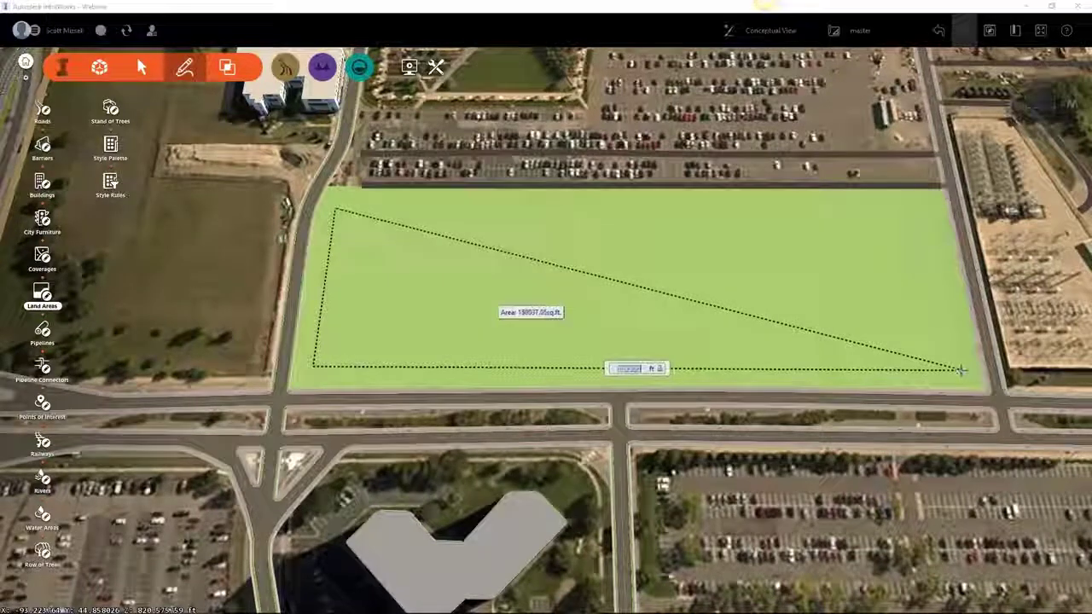
{"action": "left_click", "coordinate": [962, 372]}
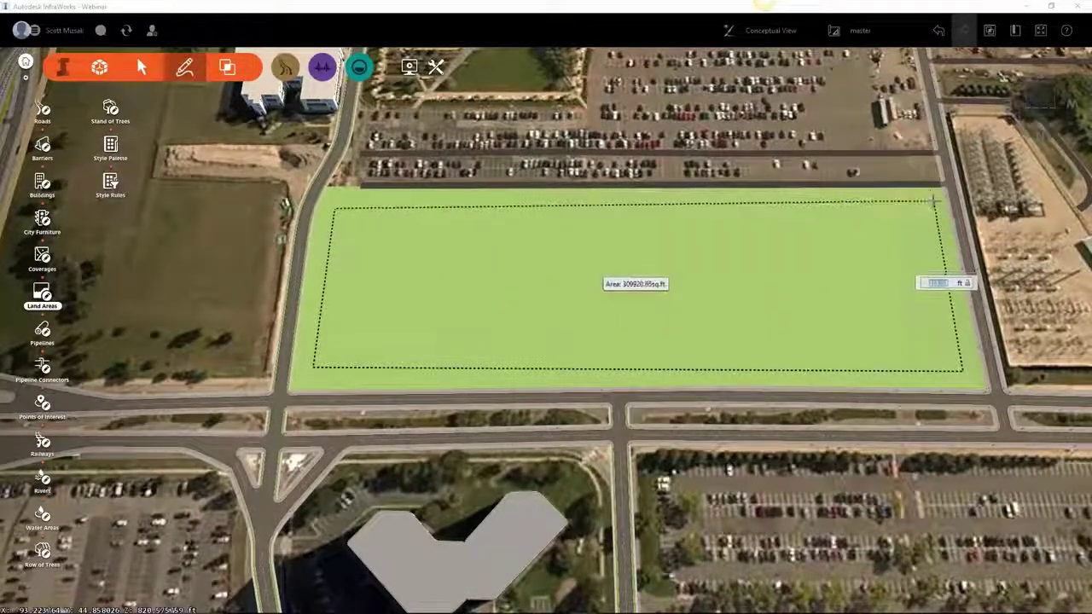
{"action": "double_click", "coordinate": [933, 205]}
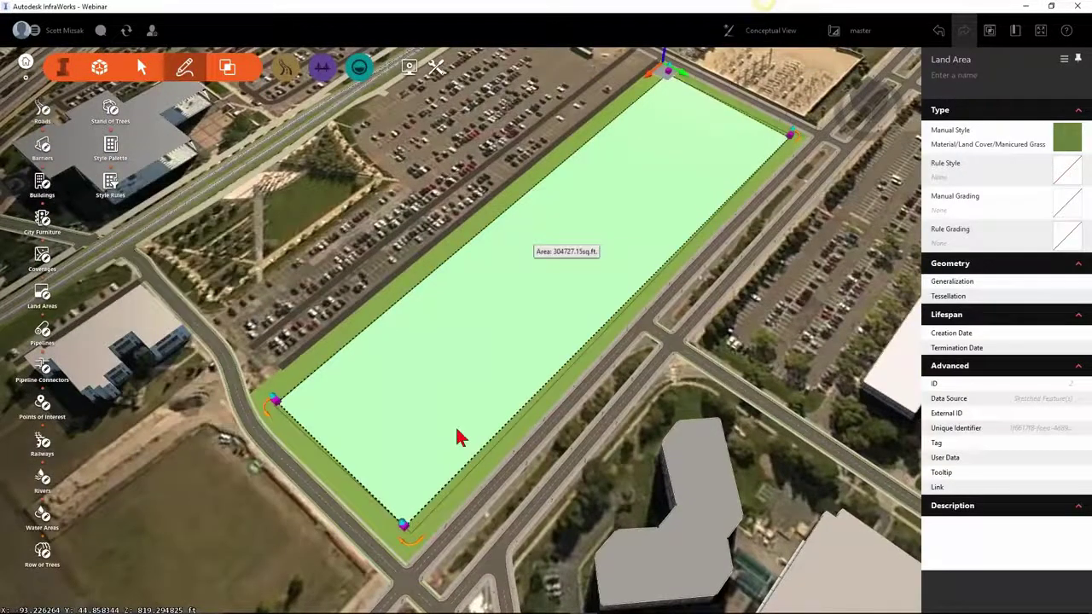
Step: Raise the inner grass land area vertically above the surrounding one
{"action": "left_click_drag", "start_coordinate": [461, 441], "coordinate": [631, 219]}
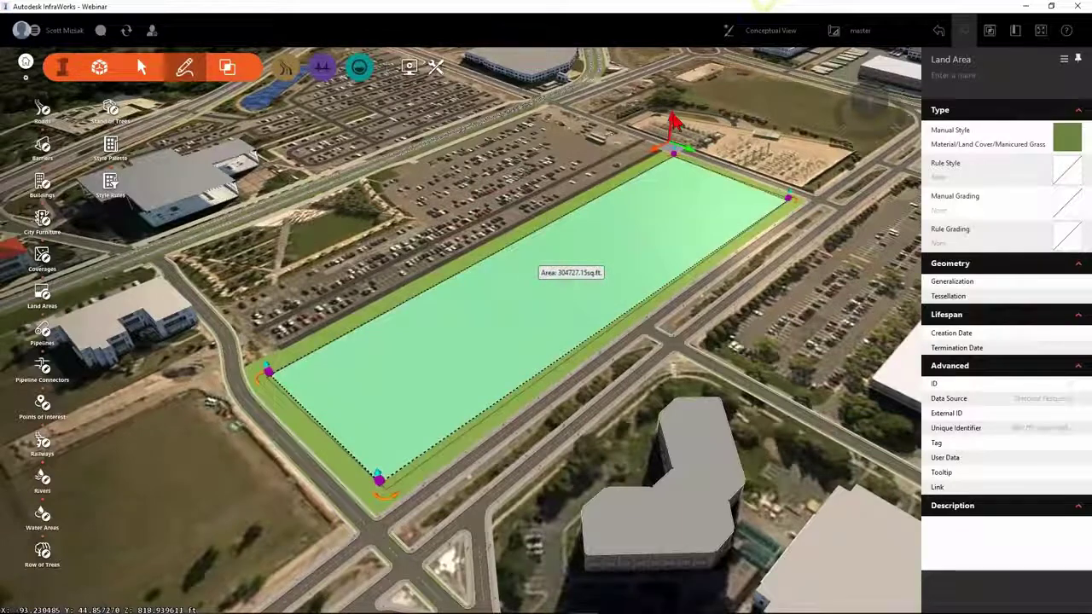
{"action": "left_click", "coordinate": [672, 118]}
{"action": "left_click_drag", "start_coordinate": [672, 116], "coordinate": [674, 112]}
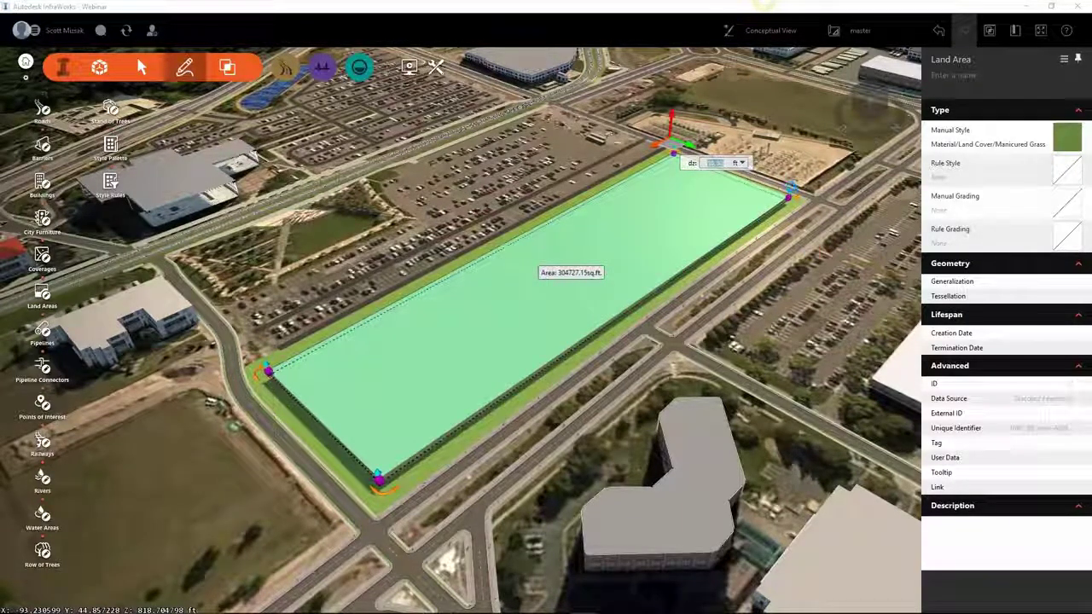
{"action": "scroll", "coordinate": [793, 190], "scroll_direction": "up", "scroll_amount": 5}
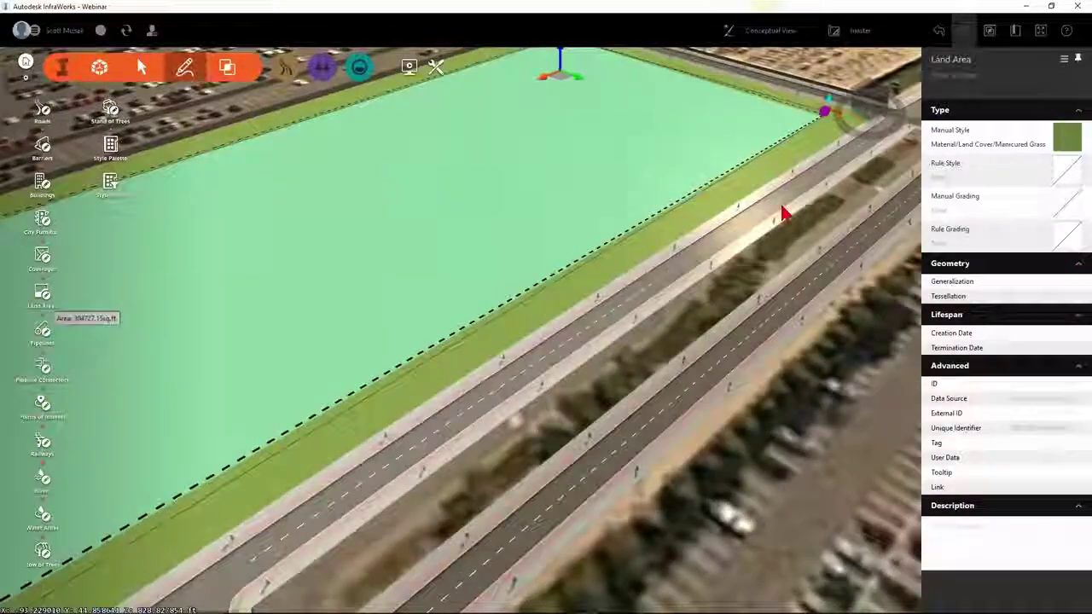
{"action": "key", "text": "Escape"}
Step: Examine the raised inner grass area and how its edges sit against the surrounding roads
{"action": "left_click_drag", "start_coordinate": [762, 245], "coordinate": [602, 325]}
{"action": "scroll", "coordinate": [182, 219], "scroll_direction": "down", "scroll_amount": 3}
{"action": "scroll", "coordinate": [541, 295], "scroll_direction": "up", "scroll_amount": 4}
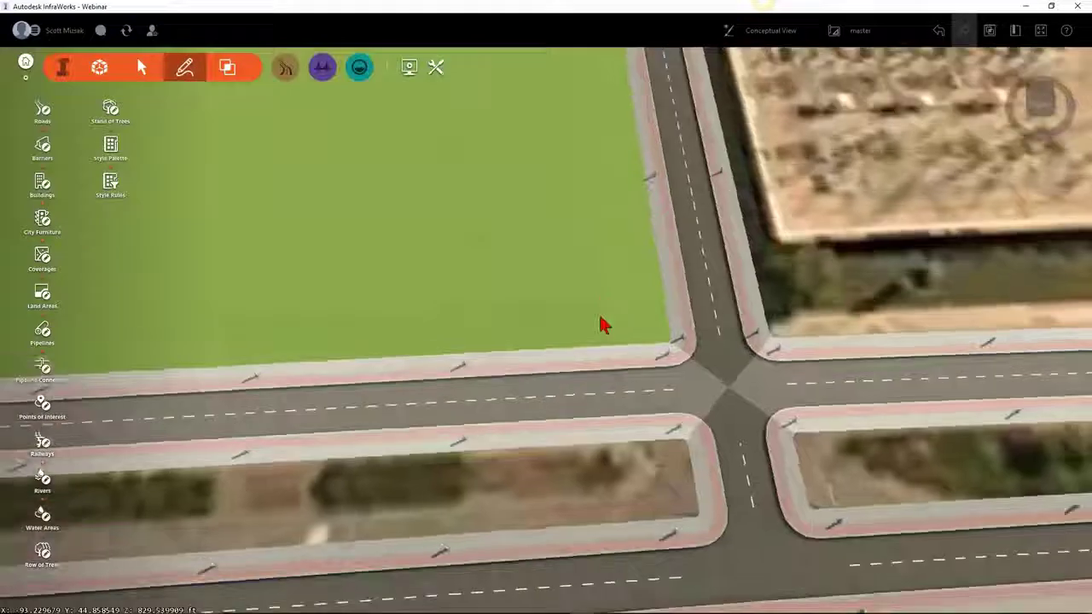
{"action": "scroll", "coordinate": [602, 325], "scroll_direction": "down", "scroll_amount": 5}
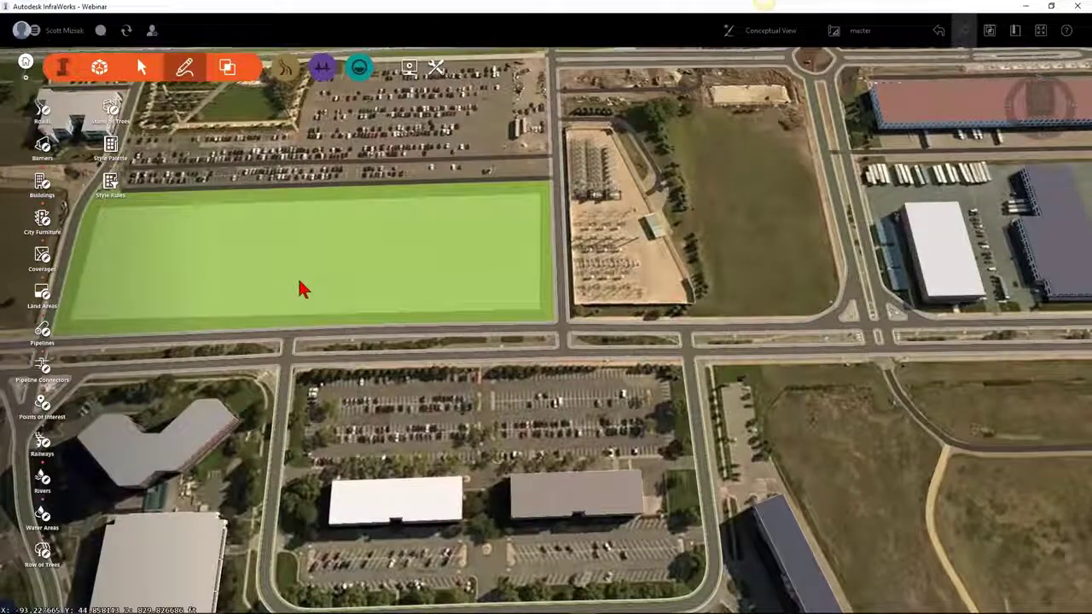
{"action": "left_click_drag", "start_coordinate": [299, 279], "coordinate": [401, 271]}
{"action": "middle_click_drag", "start_coordinate": [465, 244], "coordinate": [667, 216]}
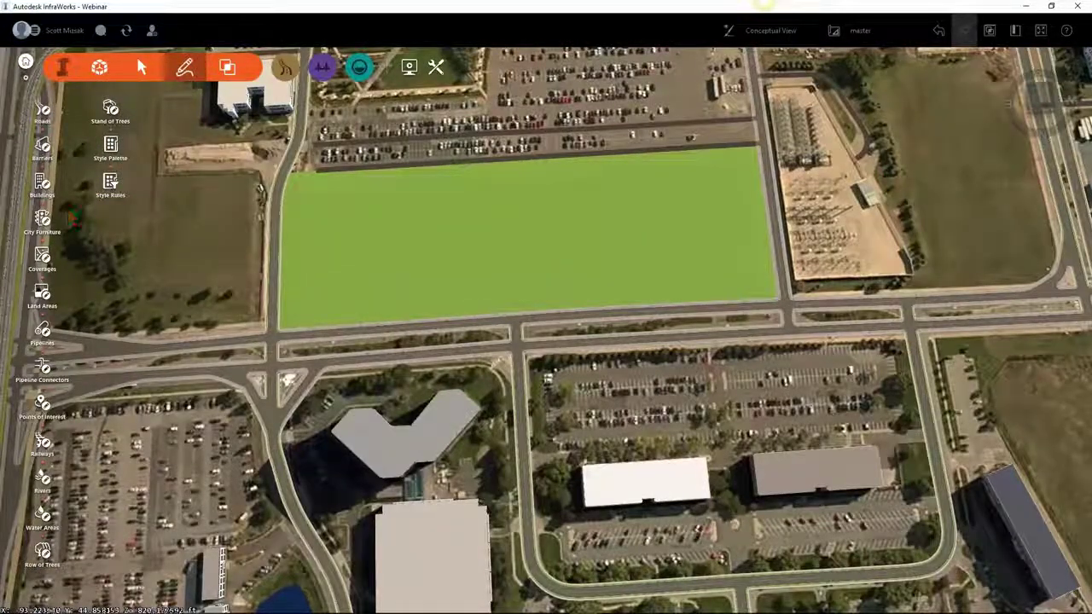
Step: Draw a Dark Concrete parking land area of about 136,600 sq ft inside the grass, with a short driveway reaching the road at the mid-block intersection
{"action": "left_click", "coordinate": [42, 293]}
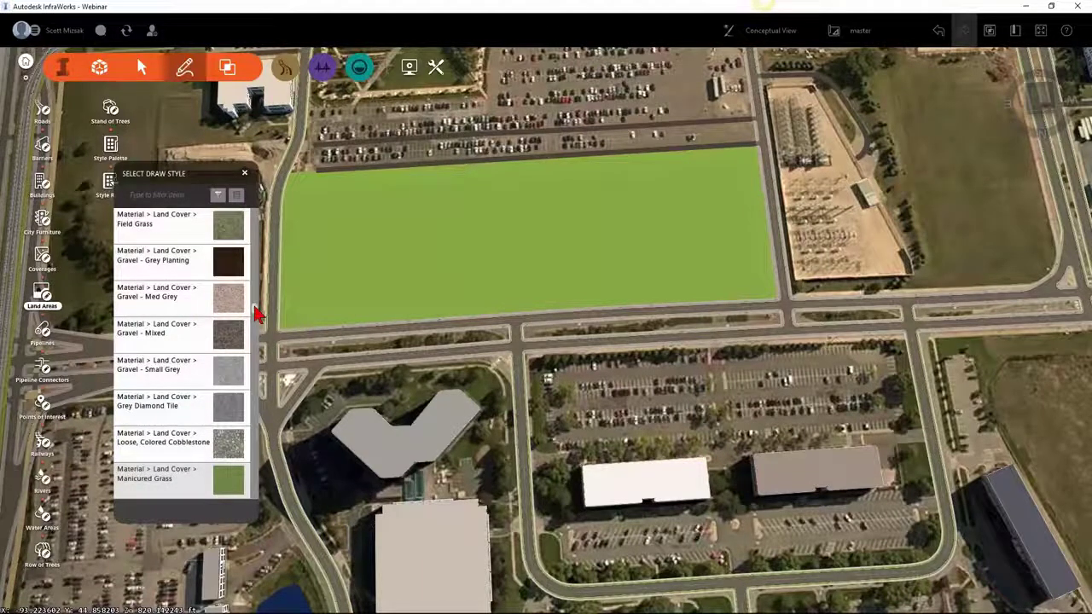
{"action": "scroll", "coordinate": [255, 320], "scroll_direction": "down", "scroll_amount": 5}
{"action": "scroll", "coordinate": [256, 342], "scroll_direction": "up", "scroll_amount": 1}
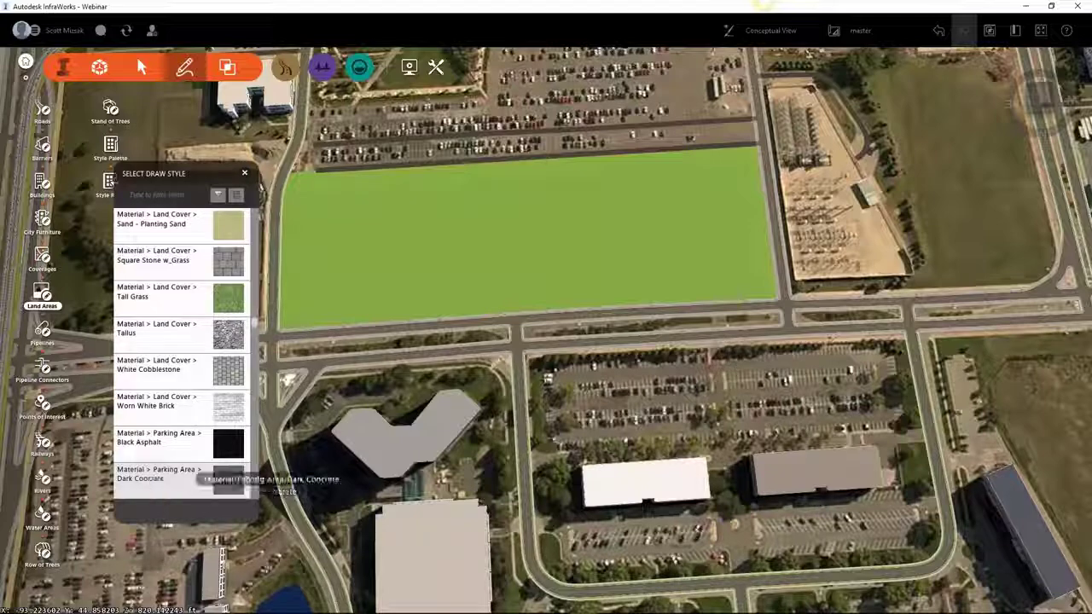
{"action": "middle_click_drag", "start_coordinate": [497, 223], "coordinate": [616, 213]}
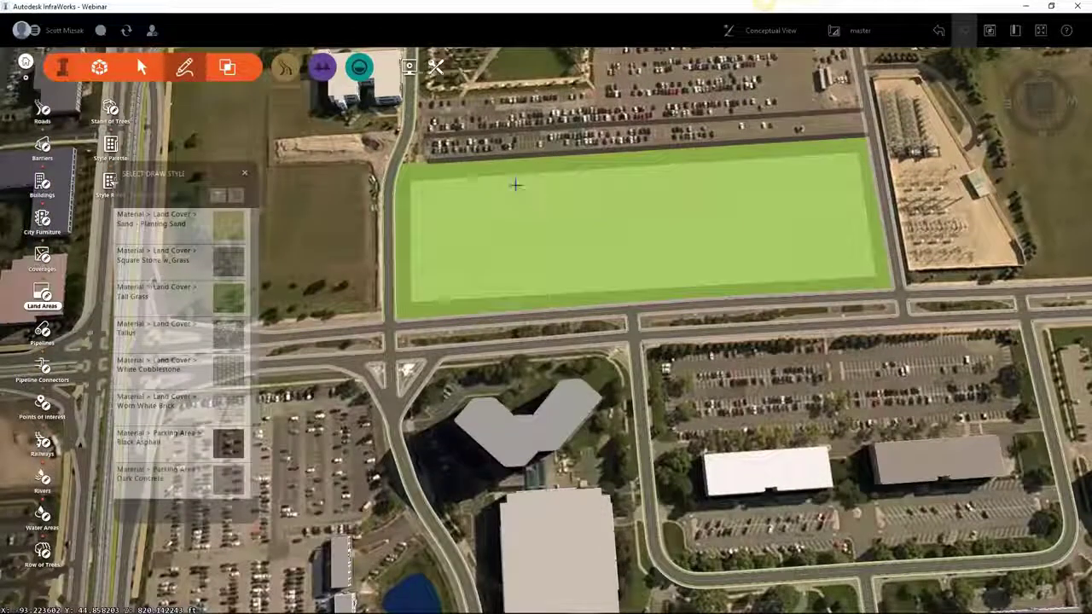
{"action": "scroll", "coordinate": [627, 292], "scroll_direction": "up", "scroll_amount": 2}
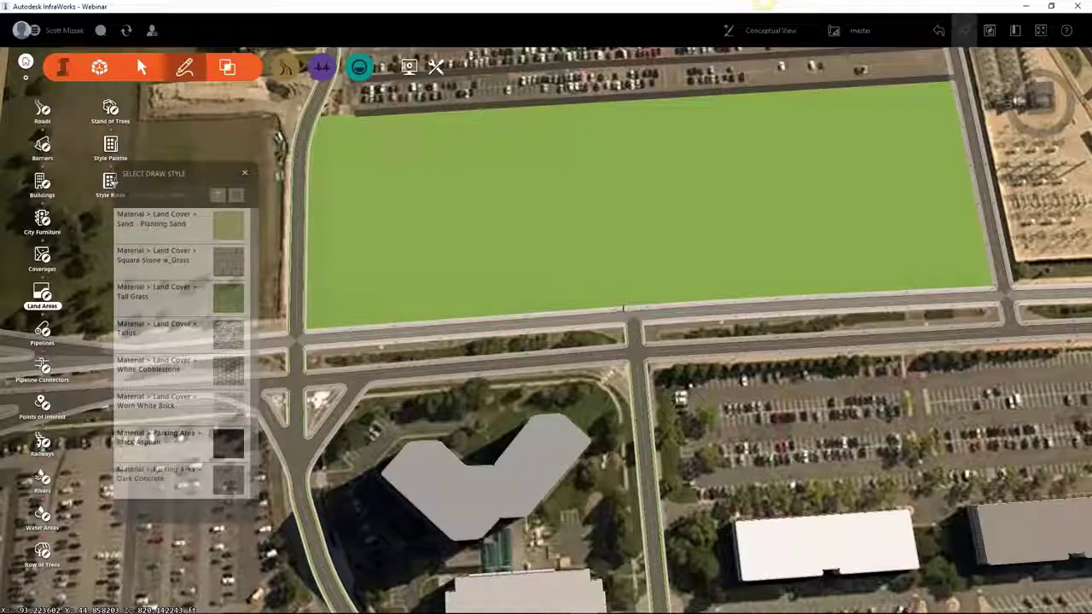
{"action": "left_click", "coordinate": [620, 276]}
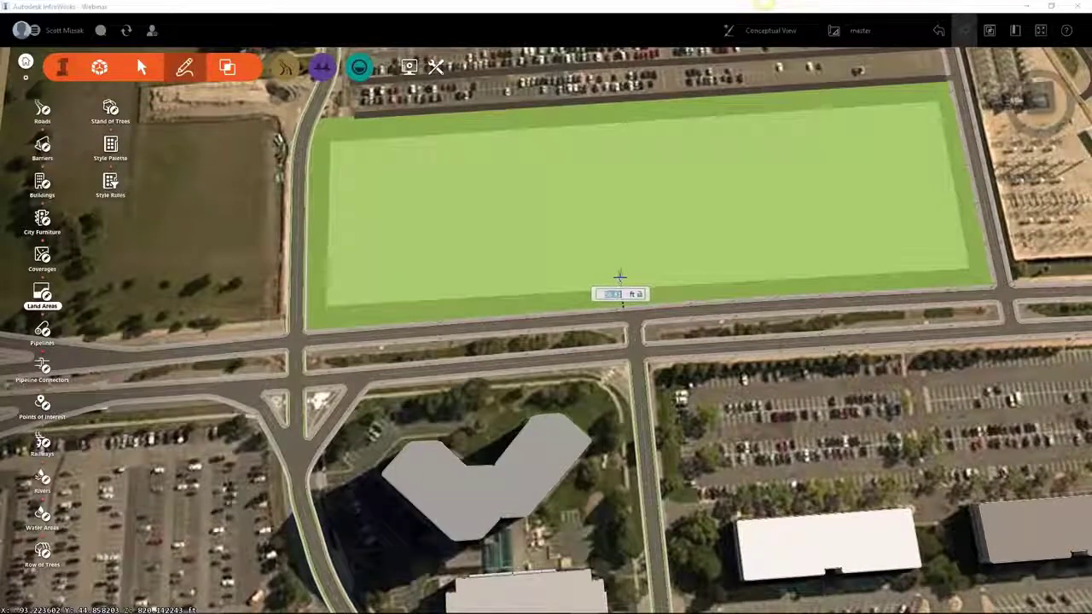
{"action": "left_click", "coordinate": [620, 277]}
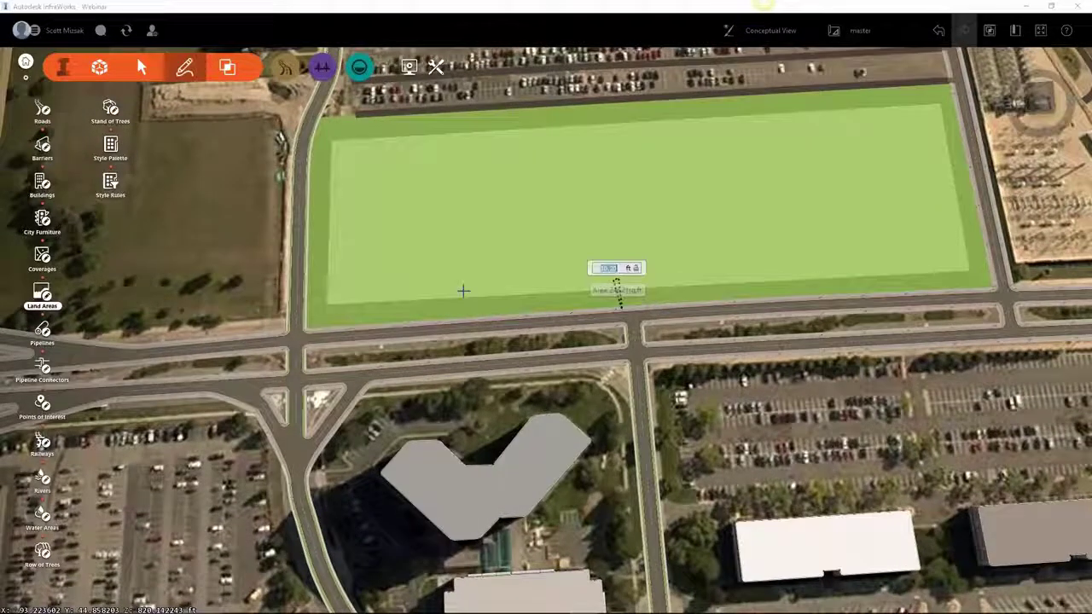
{"action": "left_click", "coordinate": [395, 289]}
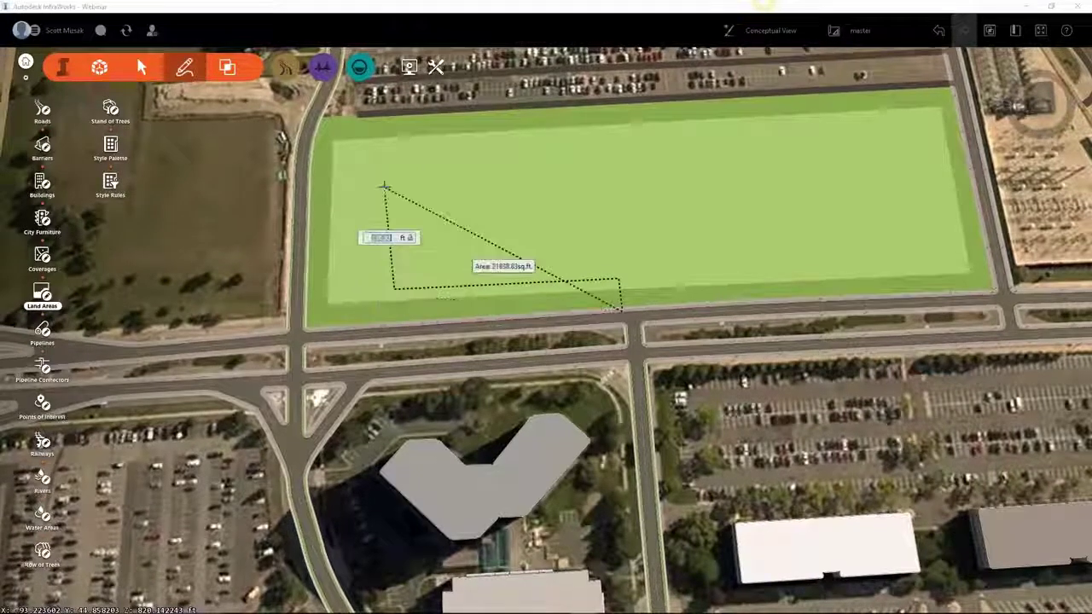
{"action": "left_click", "coordinate": [394, 196]}
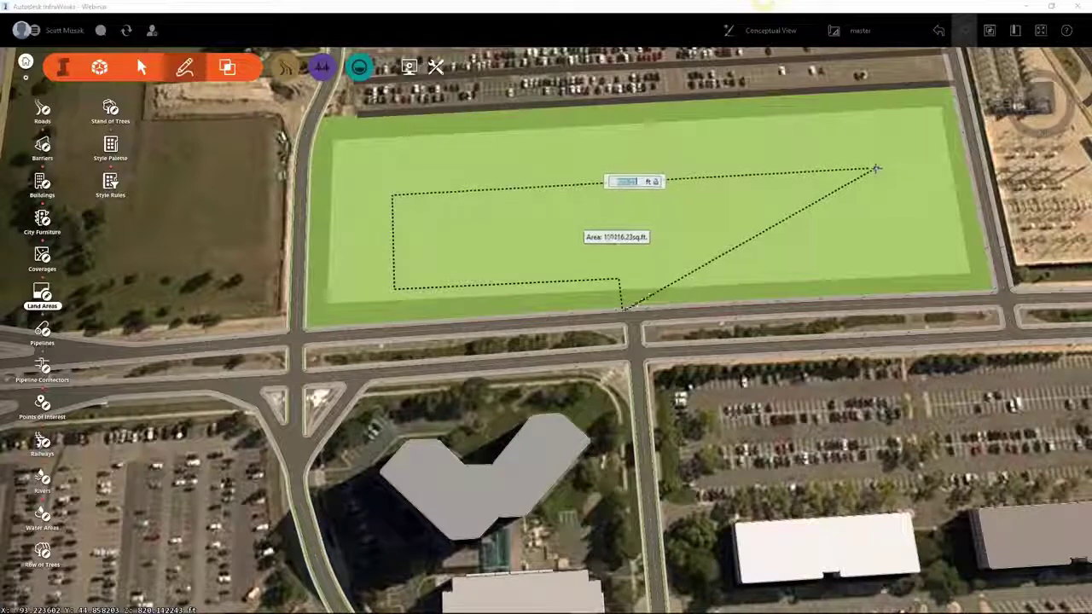
{"action": "left_click", "coordinate": [879, 169]}
{"action": "left_click", "coordinate": [888, 284]}
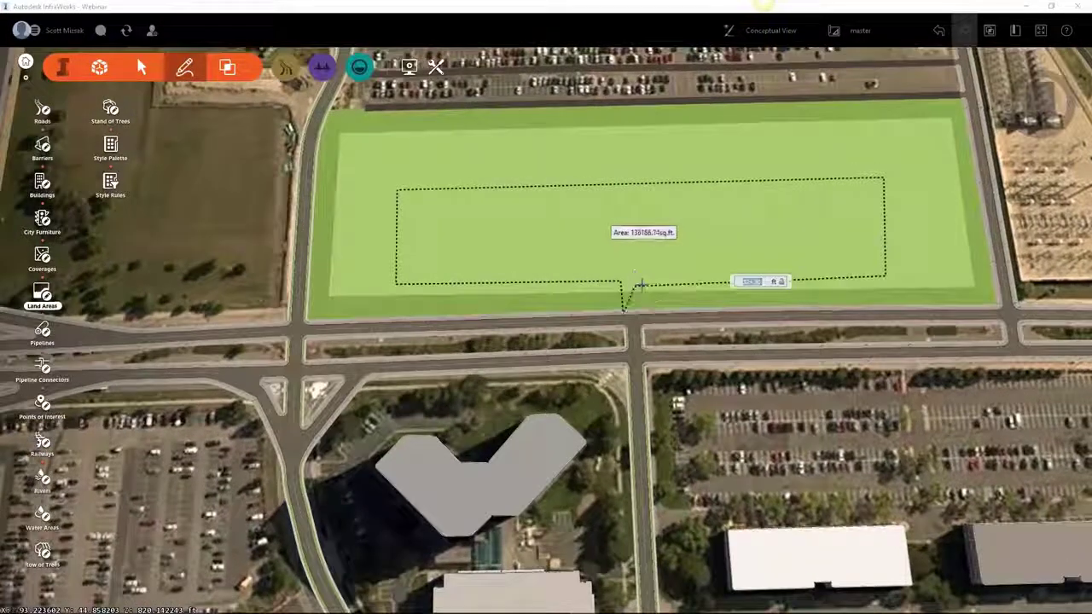
{"action": "left_click", "coordinate": [639, 286]}
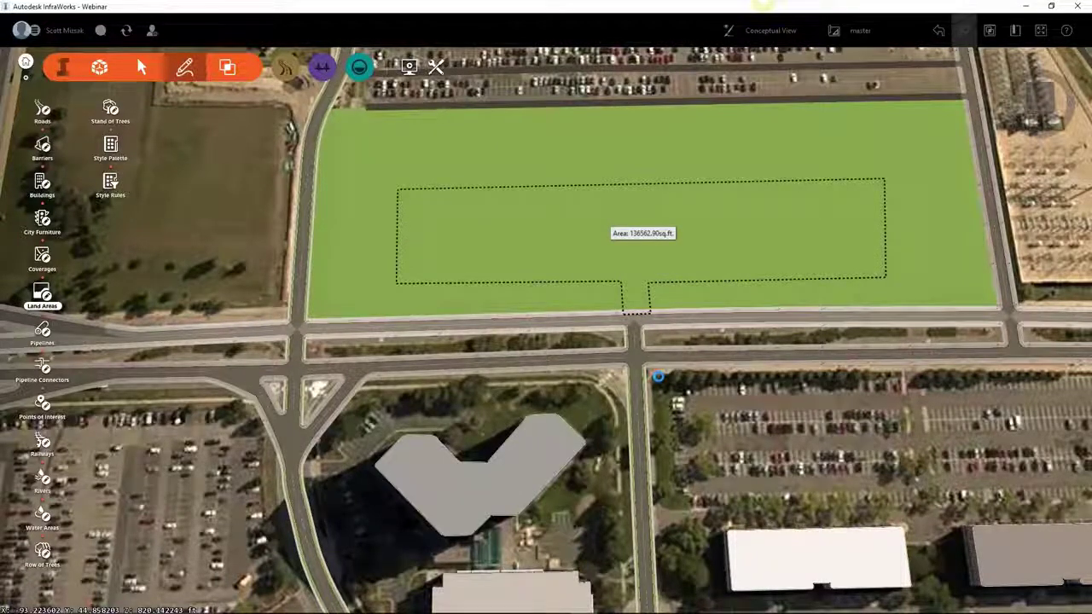
{"action": "double_click", "coordinate": [635, 310]}
{"action": "key", "text": "Escape"}
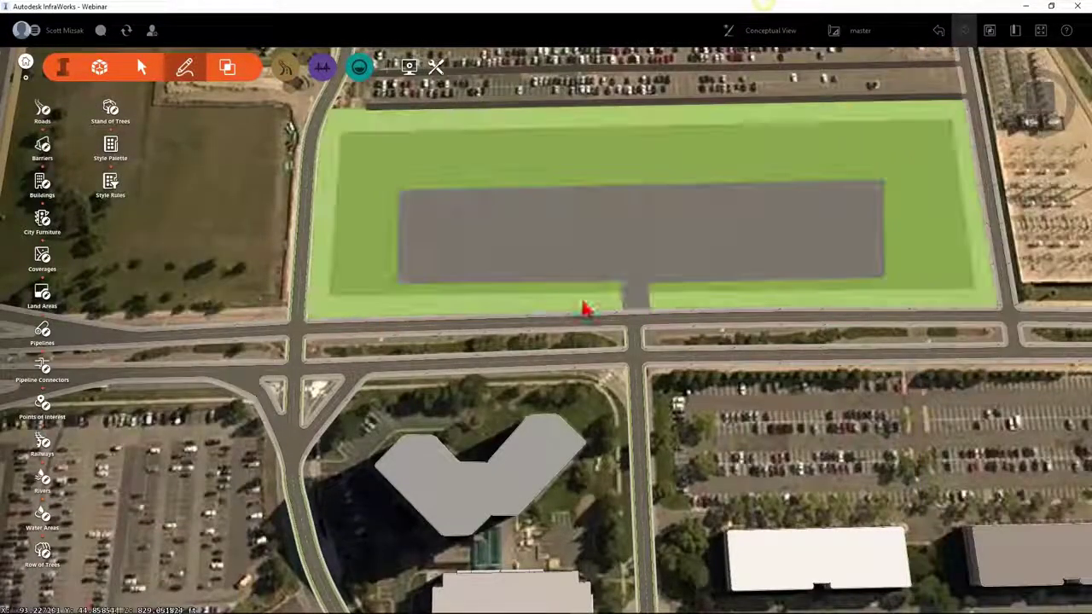
Step: Examine how the parking area's driveway meets American Boulevard East and how the lot sits within the grass
{"action": "scroll", "coordinate": [584, 304], "scroll_direction": "up", "scroll_amount": 2}
{"action": "mouse_move", "coordinate": [573, 332]}
{"action": "left_mouse_down"}
{"action": "mouse_move", "coordinate": [593, 226]}
{"action": "mouse_move", "coordinate": [690, 329]}
{"action": "mouse_move", "coordinate": [540, 349]}
{"action": "mouse_move", "coordinate": [635, 321]}
{"action": "mouse_move", "coordinate": [553, 404]}
{"action": "mouse_move", "coordinate": [561, 312]}
{"action": "left_mouse_up"}
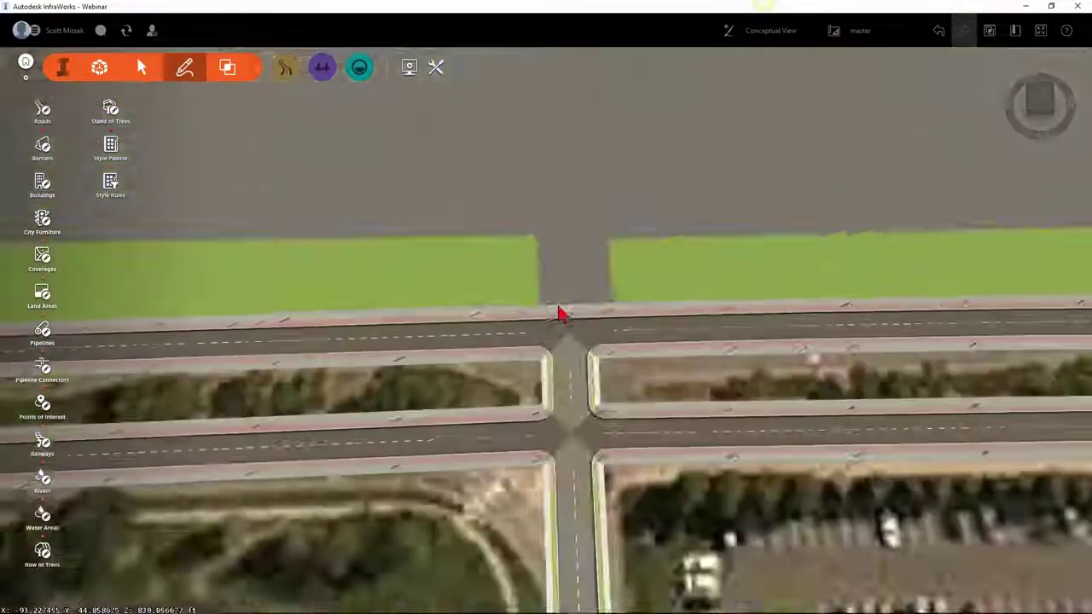
{"action": "scroll", "coordinate": [557, 304], "scroll_direction": "up", "scroll_amount": 2}
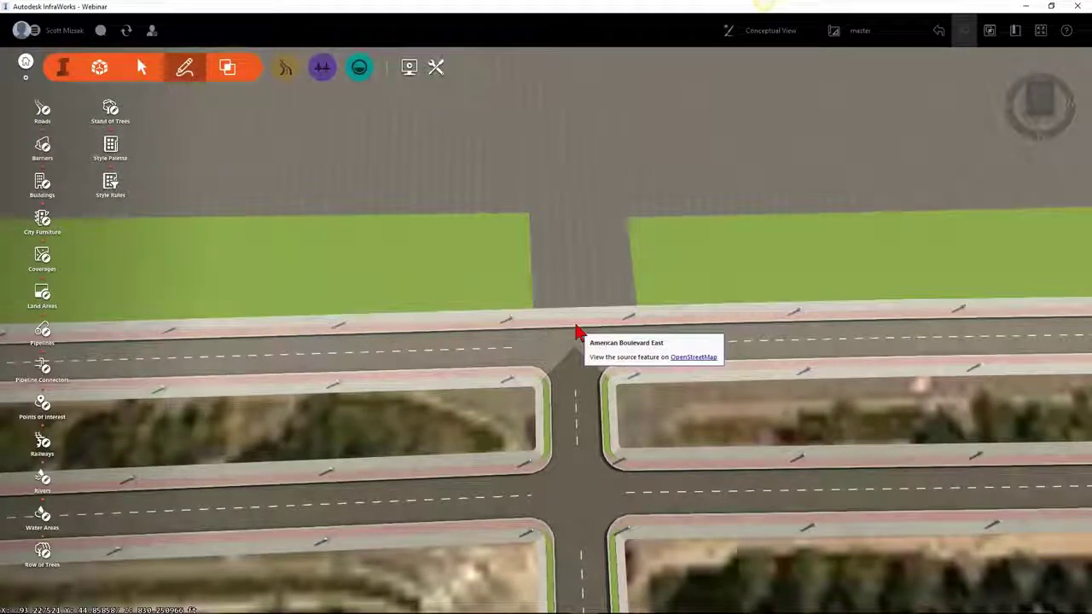
{"action": "scroll", "coordinate": [546, 296], "scroll_direction": "down", "scroll_amount": 5}
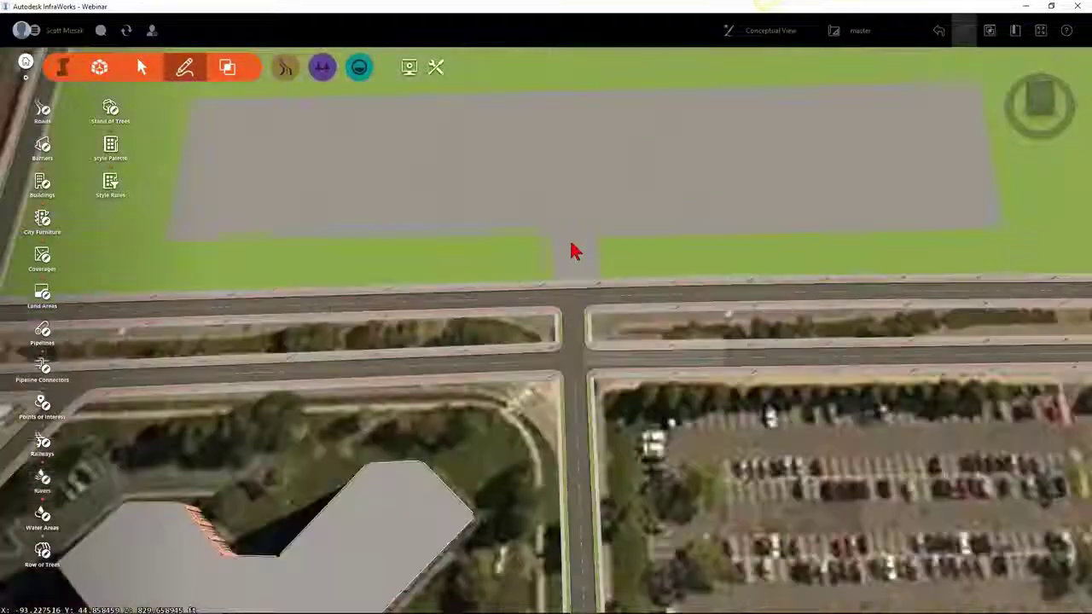
{"action": "scroll", "coordinate": [423, 234], "scroll_direction": "up", "scroll_amount": 2}
{"action": "scroll", "coordinate": [426, 235], "scroll_direction": "down", "scroll_amount": 3}
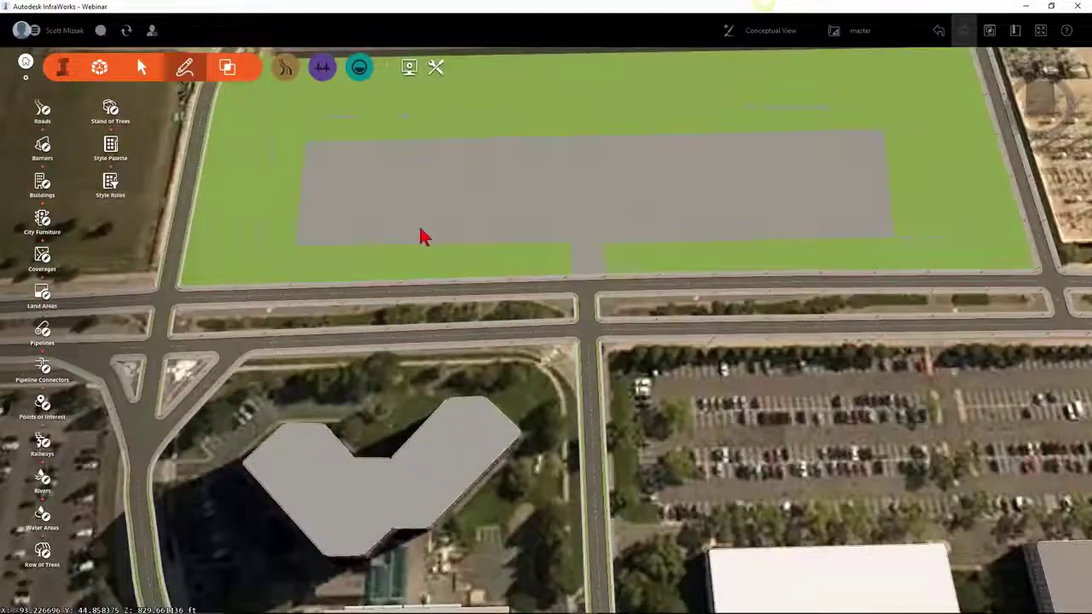
{"action": "middle_click_drag", "start_coordinate": [431, 237], "coordinate": [605, 171], "text": "shift"}
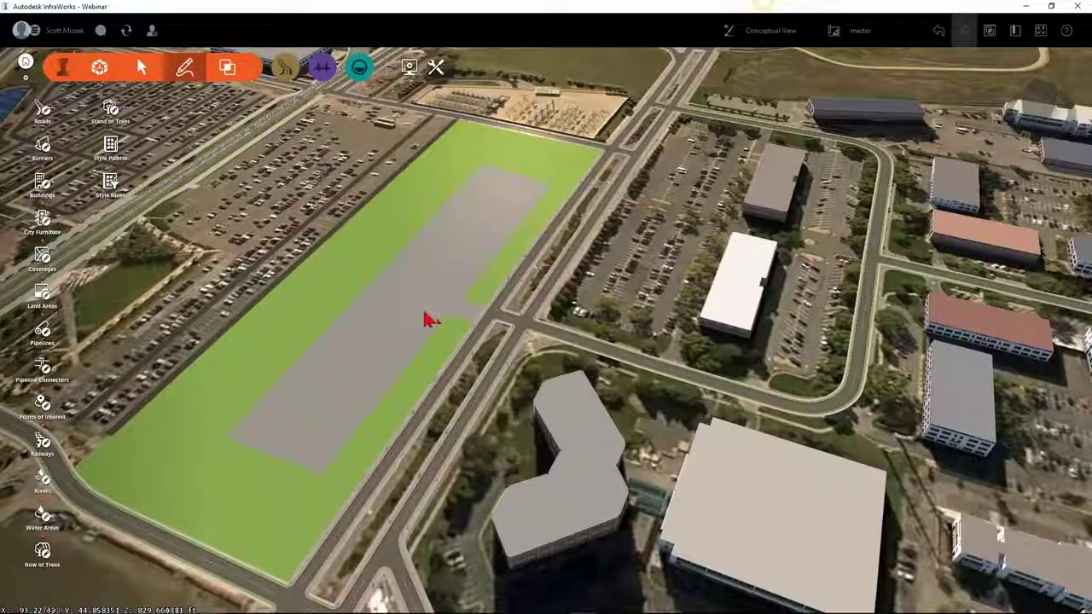
Step: Raise the elevation of the two parking area corners on the side away from the driveway
{"action": "left_click", "coordinate": [378, 363]}
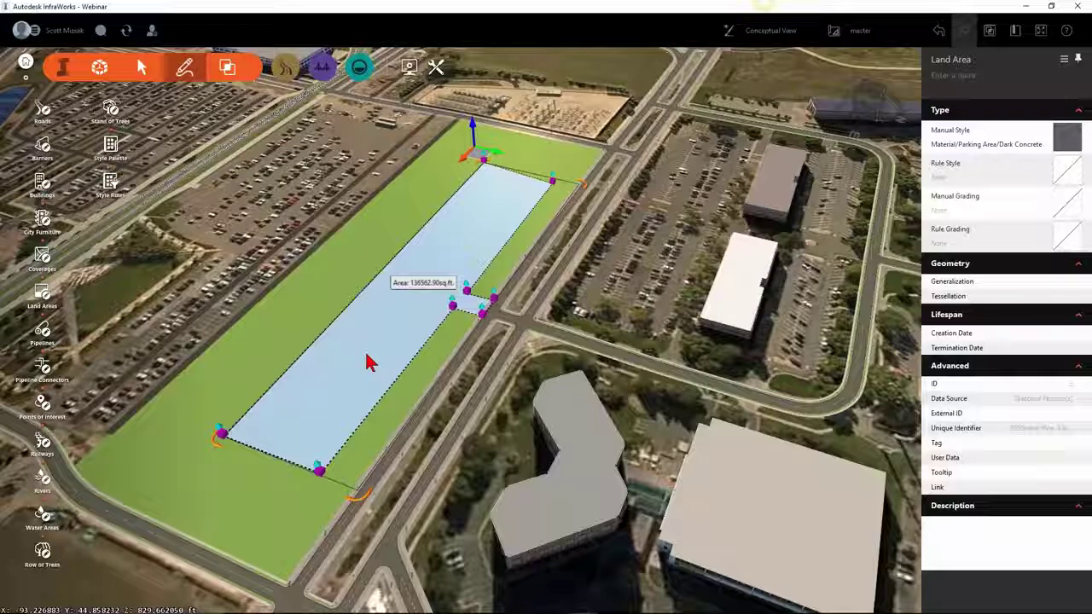
{"action": "middle_click_drag", "start_coordinate": [390, 348], "coordinate": [504, 319], "text": "shift"}
{"action": "scroll", "coordinate": [504, 319], "scroll_direction": "up", "scroll_amount": 3}
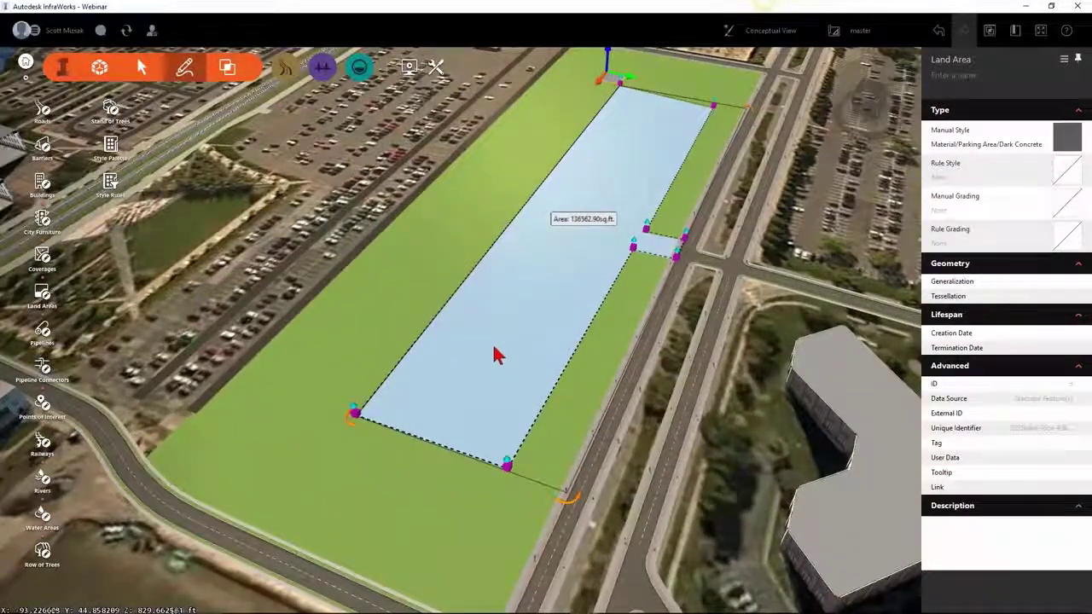
{"action": "middle_click_drag", "start_coordinate": [488, 362], "coordinate": [597, 435], "text": "shift"}
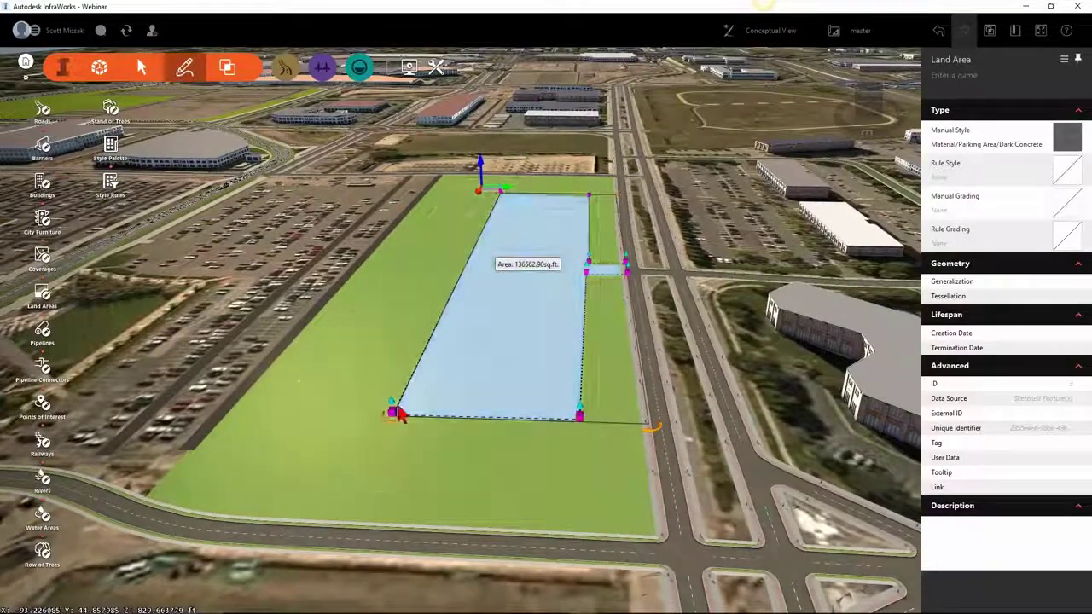
{"action": "left_click_drag", "start_coordinate": [391, 412], "coordinate": [389, 384]}
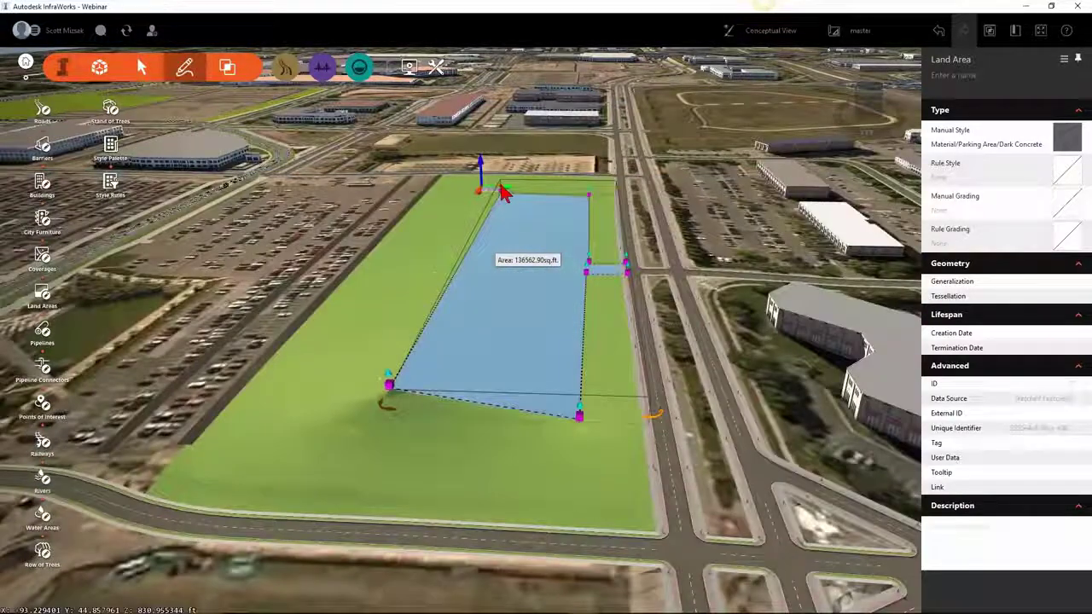
{"action": "left_click_drag", "start_coordinate": [503, 192], "coordinate": [502, 191]}
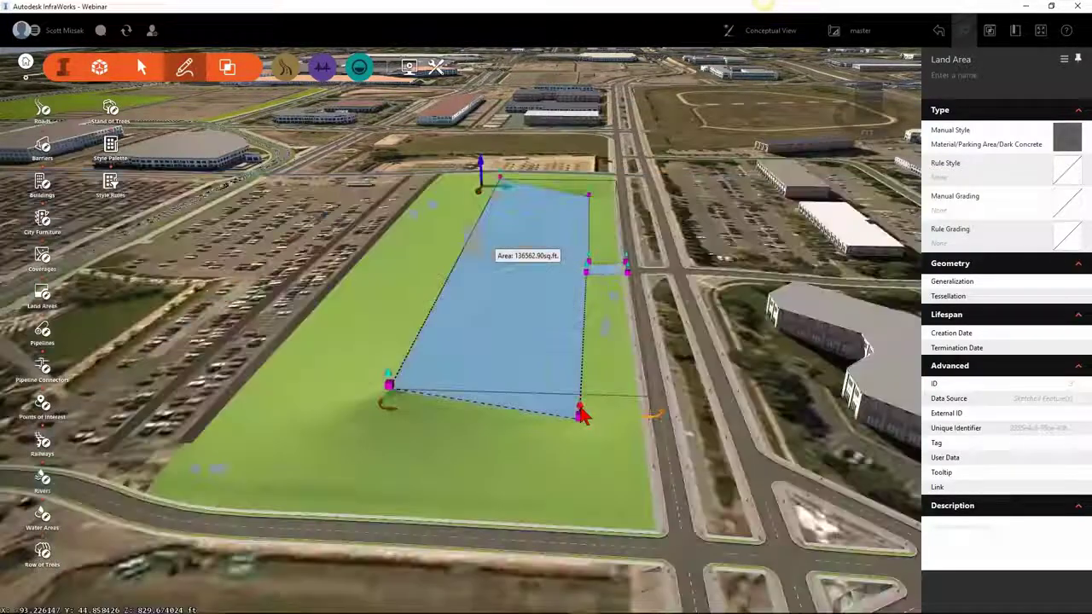
Step: Lower the elevation of the two outer parking area corners on the driveway side
{"action": "left_click", "coordinate": [579, 415]}
{"action": "left_click_drag", "start_coordinate": [579, 414], "coordinate": [578, 434]}
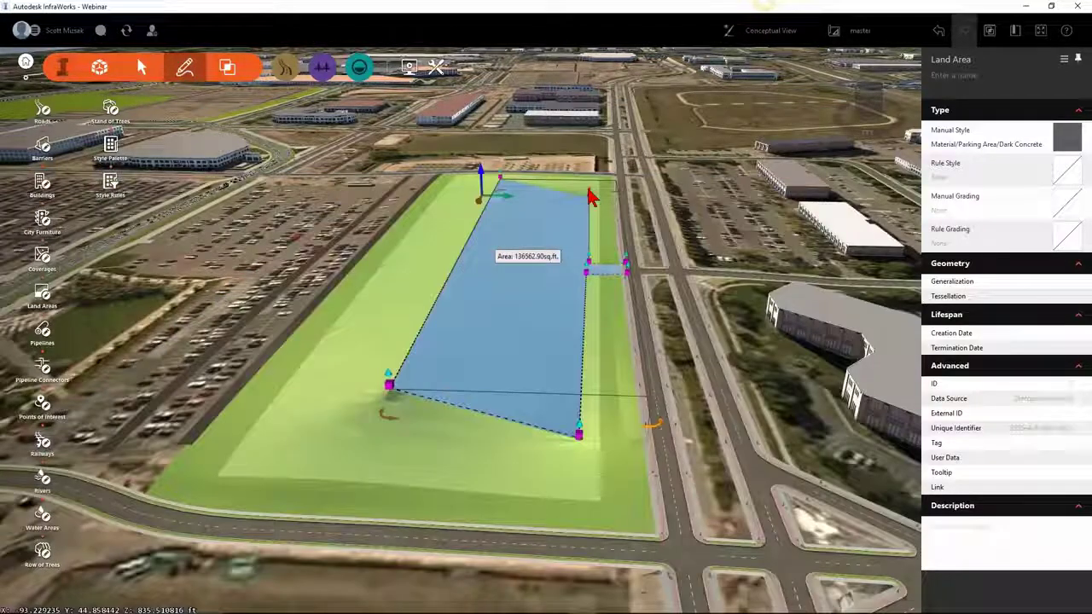
{"action": "left_click", "coordinate": [590, 197]}
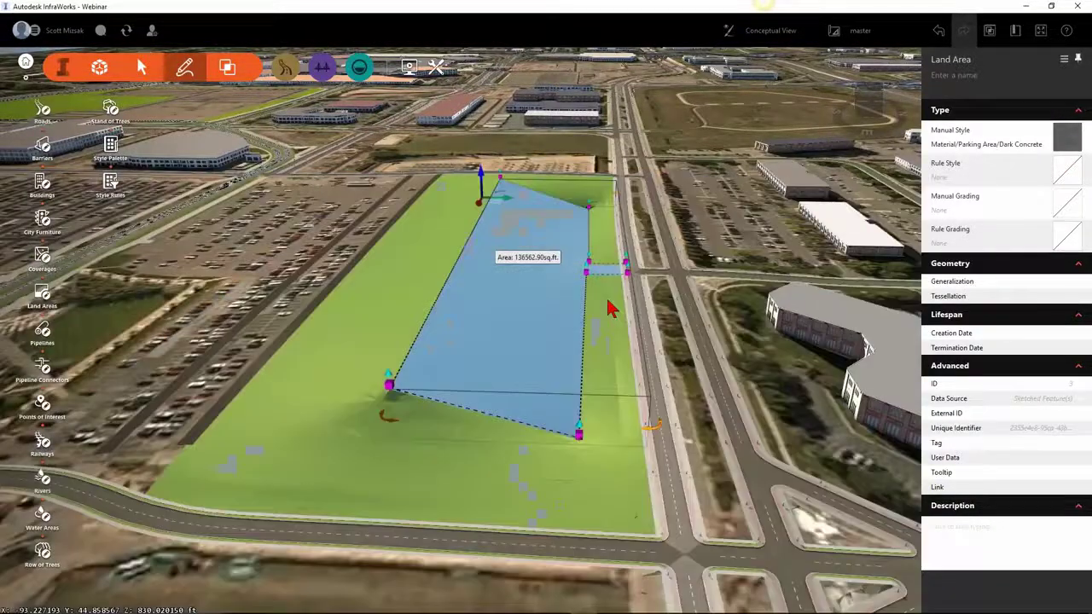
Step: Apply the Rock Wall Cut, Grass Fill manual grading to the parking land area
{"action": "left_click", "coordinate": [1066, 203]}
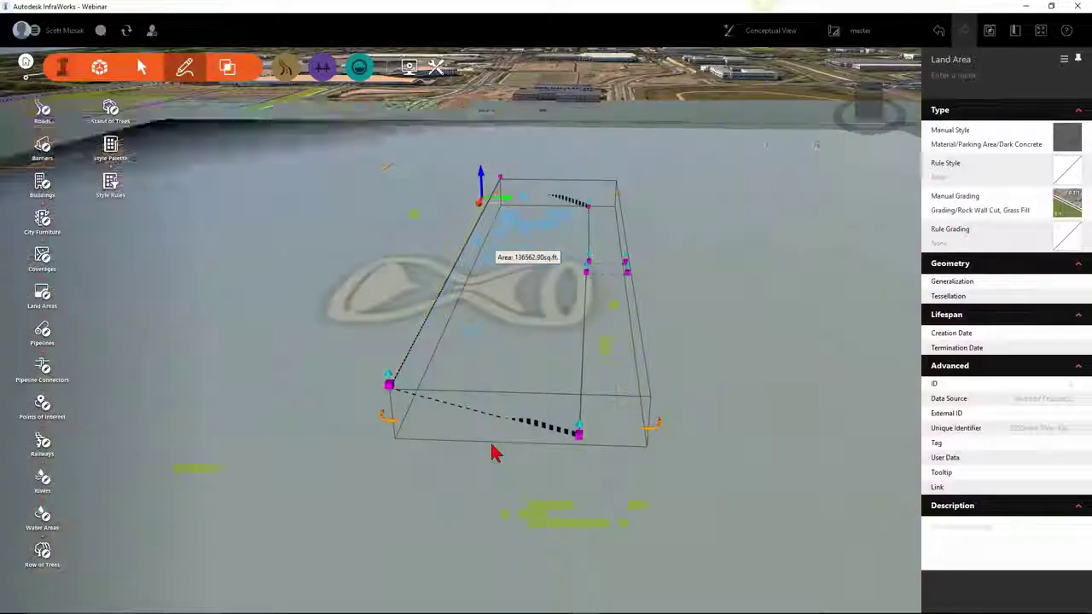
{"action": "key", "text": "Escape"}
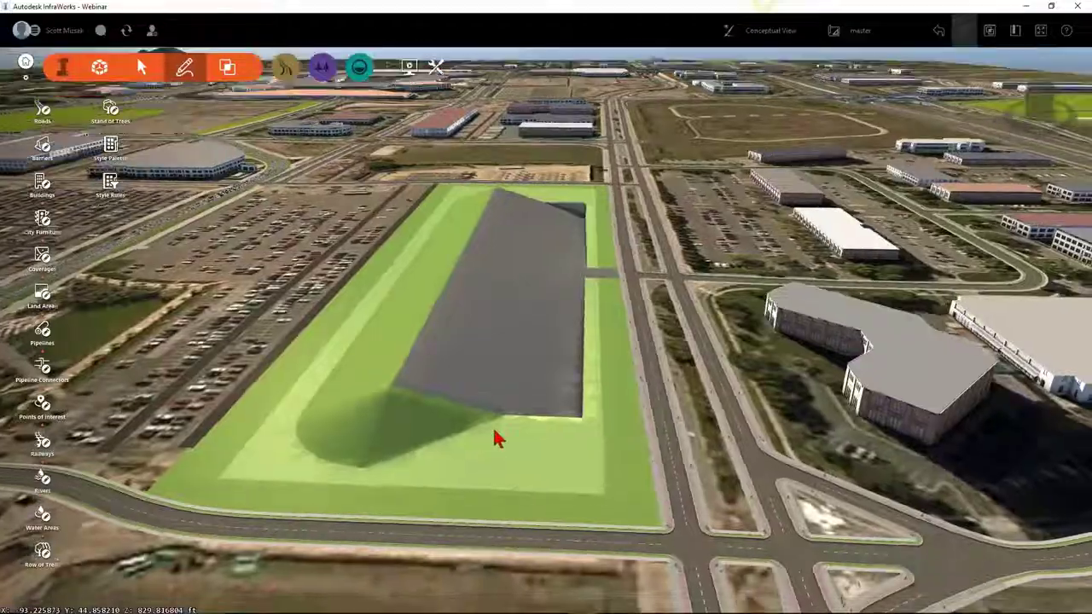
Step: Examine the rock wall cuts and grass fill slopes around the parking area from several angles
{"action": "mouse_move", "coordinate": [494, 429]}
{"action": "left_mouse_down"}
{"action": "mouse_move", "coordinate": [509, 409]}
{"action": "mouse_move", "coordinate": [512, 435]}
{"action": "left_mouse_up"}
{"action": "scroll", "coordinate": [426, 285], "scroll_direction": "up", "scroll_amount": 5}
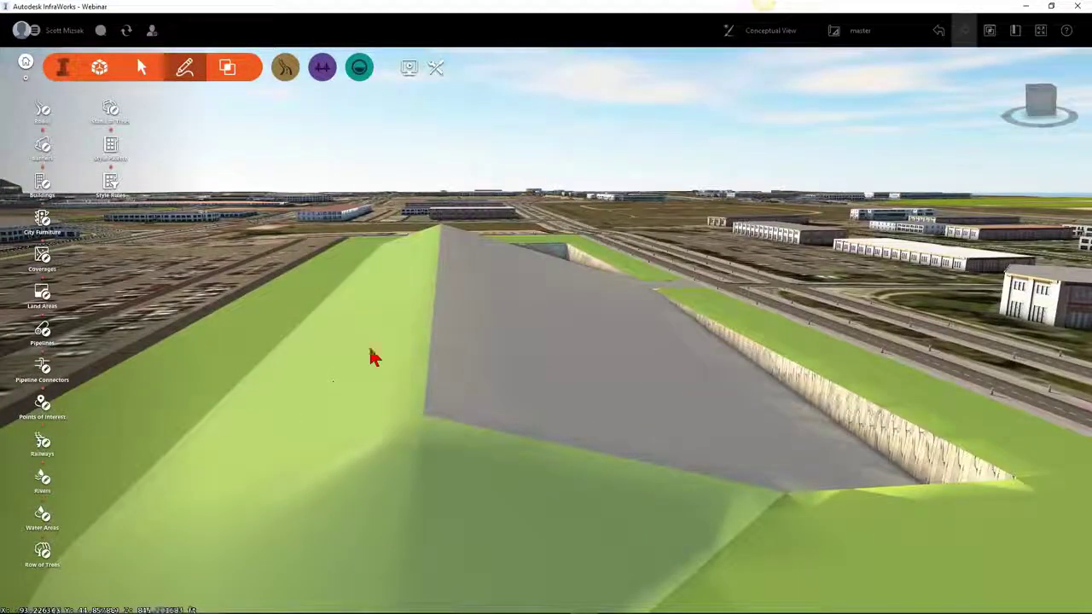
{"action": "left_click_drag", "start_coordinate": [378, 393], "coordinate": [576, 409]}
{"action": "left_click_drag", "start_coordinate": [569, 308], "coordinate": [604, 223]}
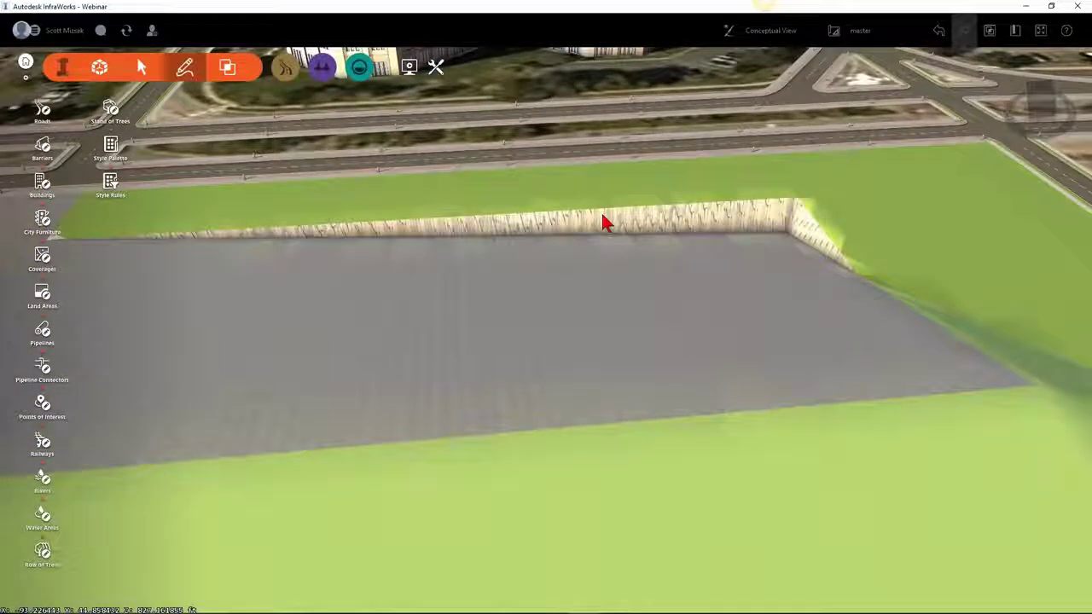
{"action": "scroll", "coordinate": [605, 227], "scroll_direction": "up", "scroll_amount": 2}
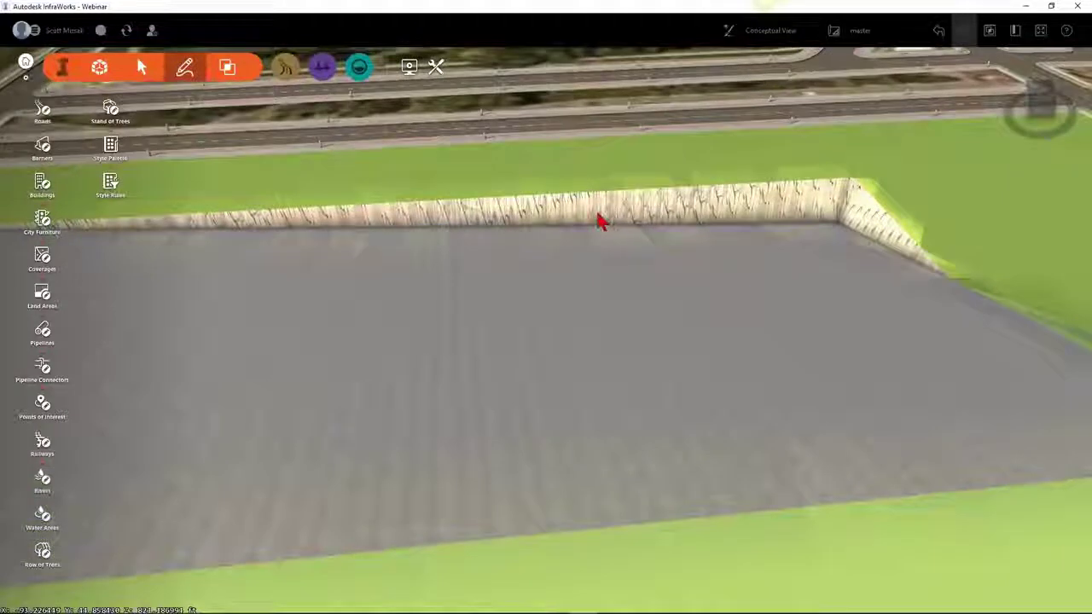
{"action": "left_click", "coordinate": [602, 213]}
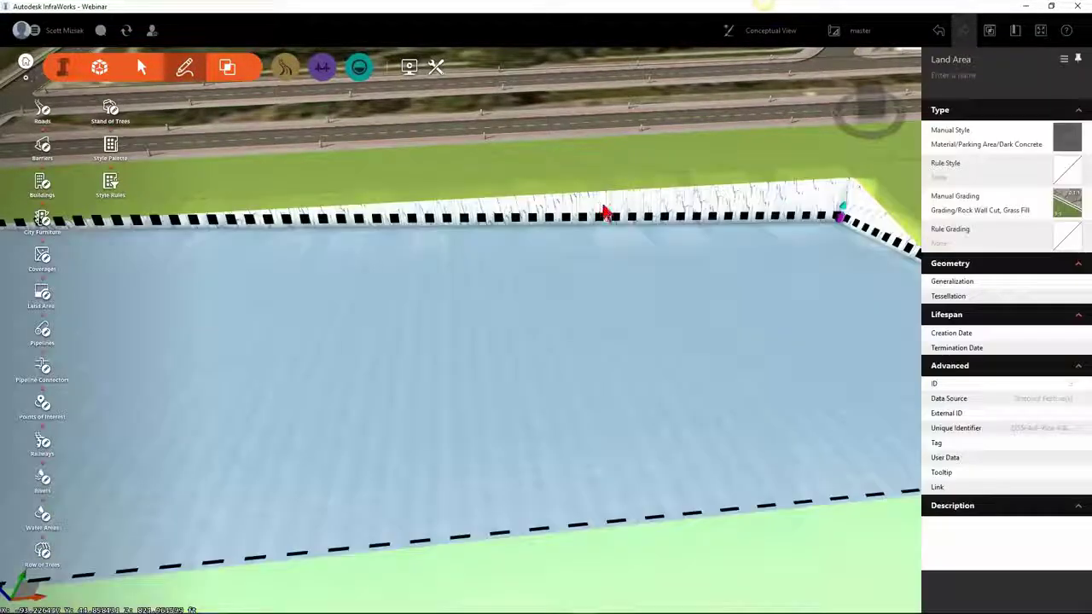
{"action": "key", "text": "Escape"}
{"action": "scroll", "coordinate": [580, 231], "scroll_direction": "down", "scroll_amount": 5}
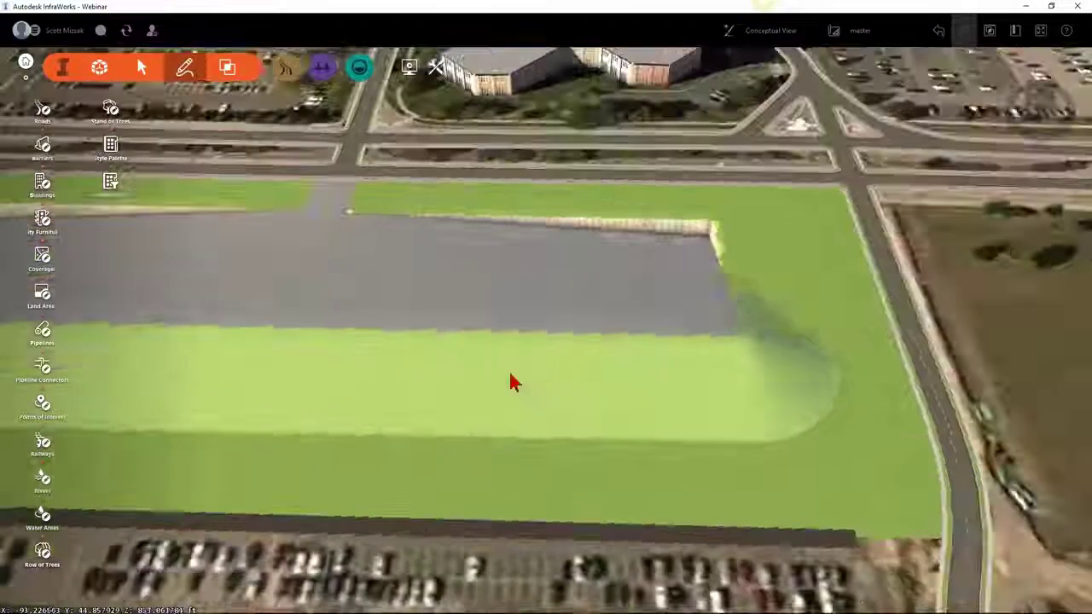
{"action": "left_click_drag", "start_coordinate": [512, 383], "coordinate": [300, 314]}
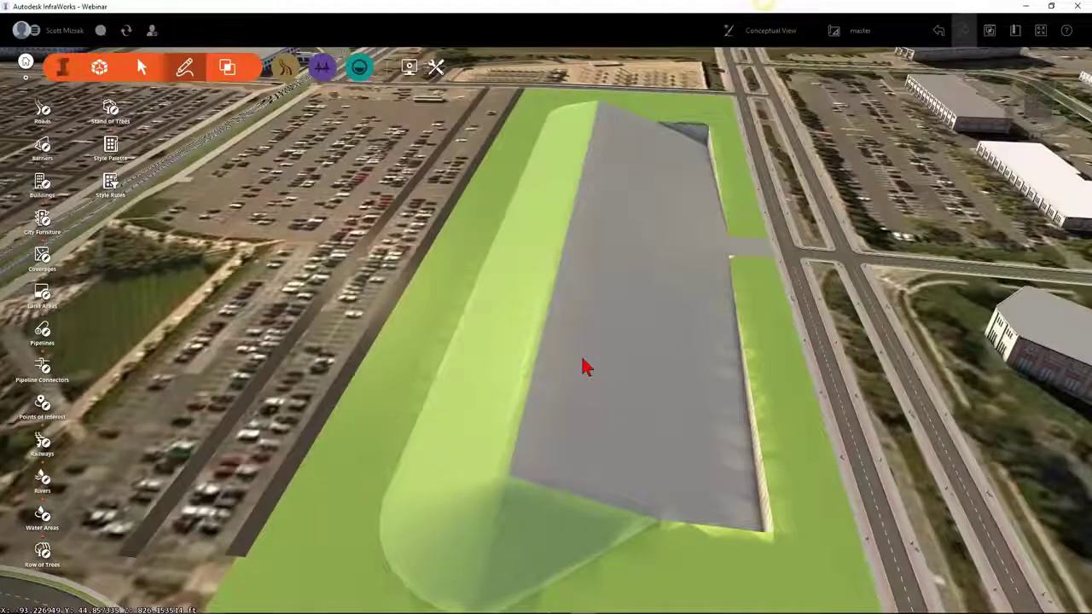
Step: Raise the parking area's two outer corners on the driveway side and lower the two corners on the opposite side
{"action": "left_click", "coordinate": [685, 478]}
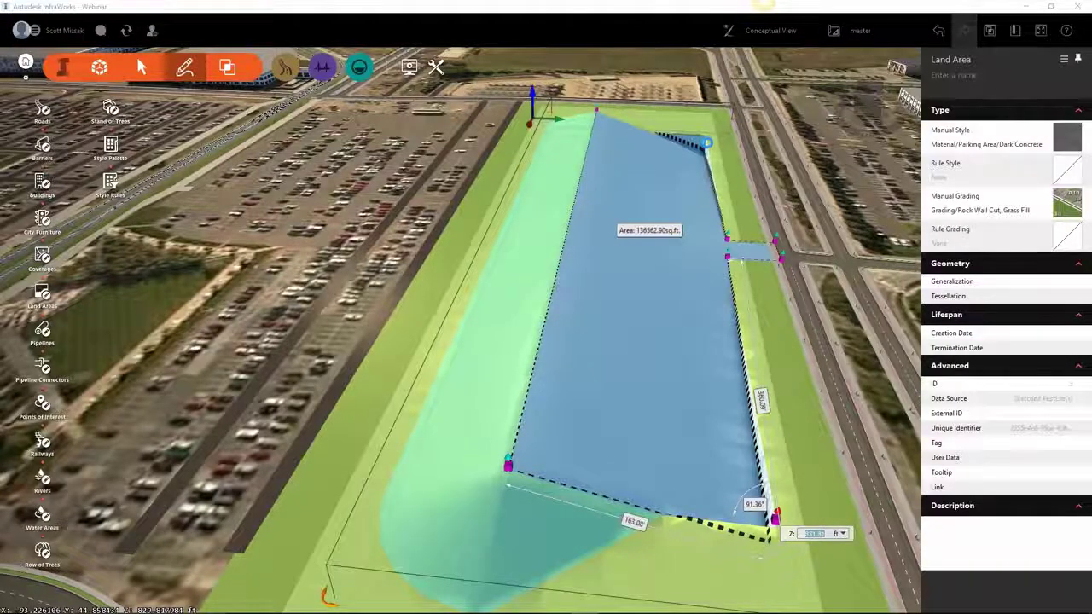
{"action": "left_click", "coordinate": [776, 515]}
{"action": "left_click", "coordinate": [705, 137]}
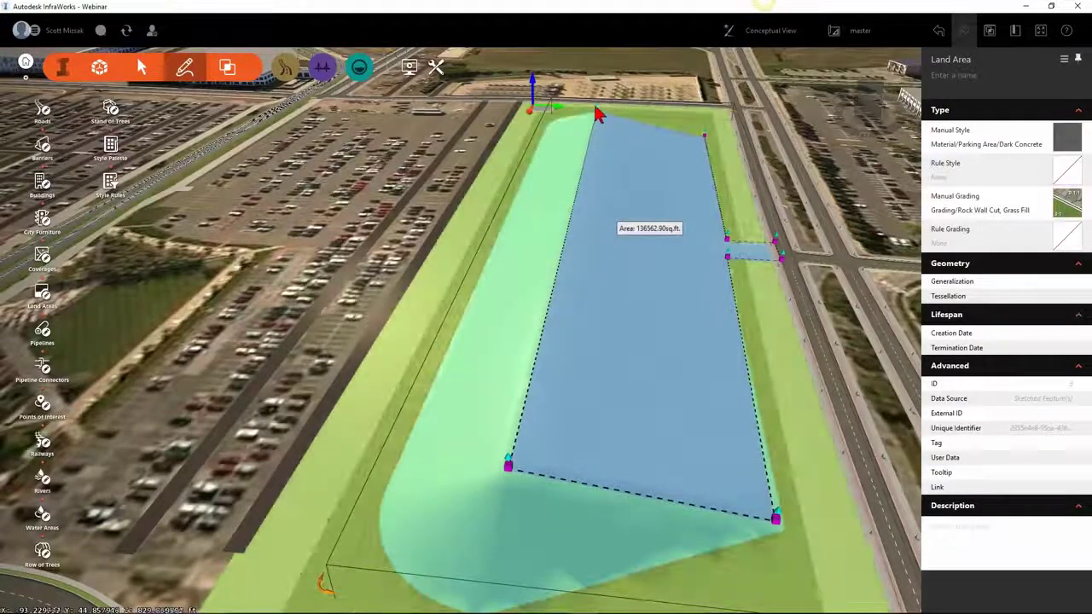
{"action": "left_click", "coordinate": [597, 112]}
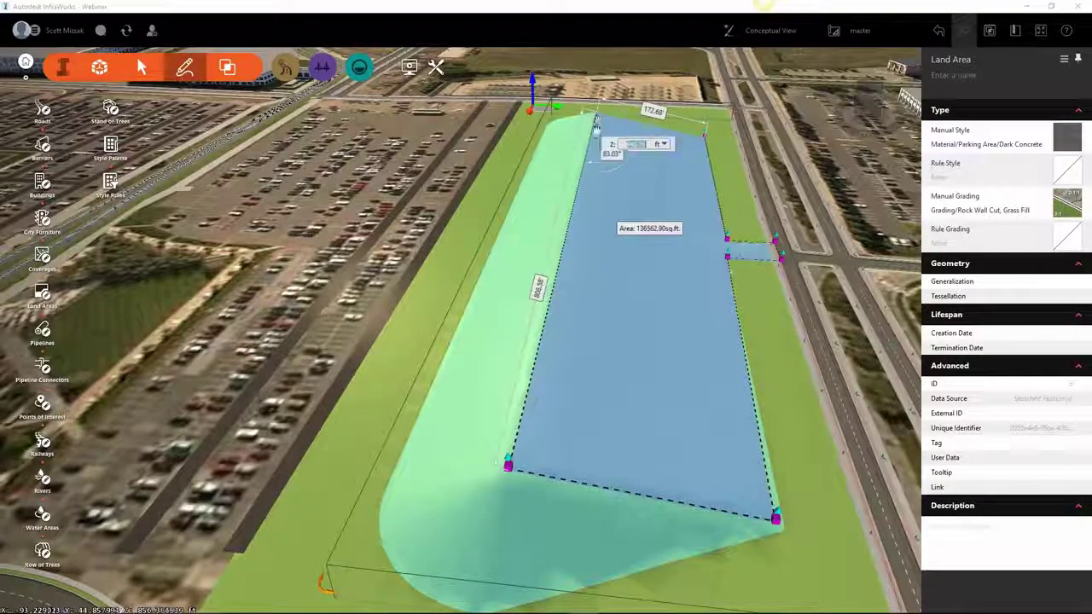
{"action": "left_click", "coordinate": [509, 465]}
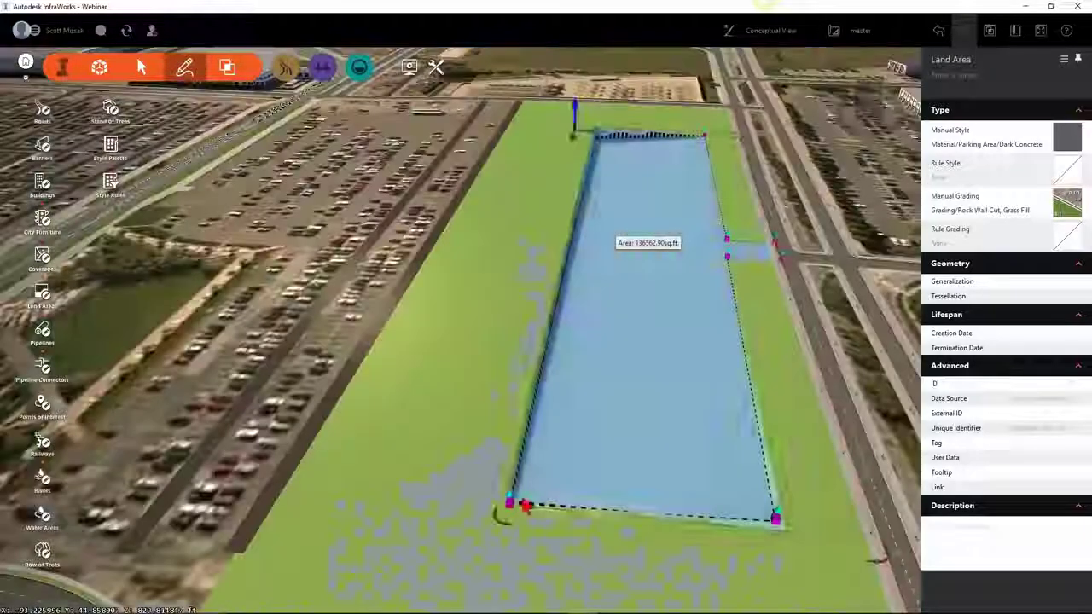
{"action": "key", "text": "Escape"}
{"action": "left_click_drag", "start_coordinate": [582, 472], "coordinate": [448, 431]}
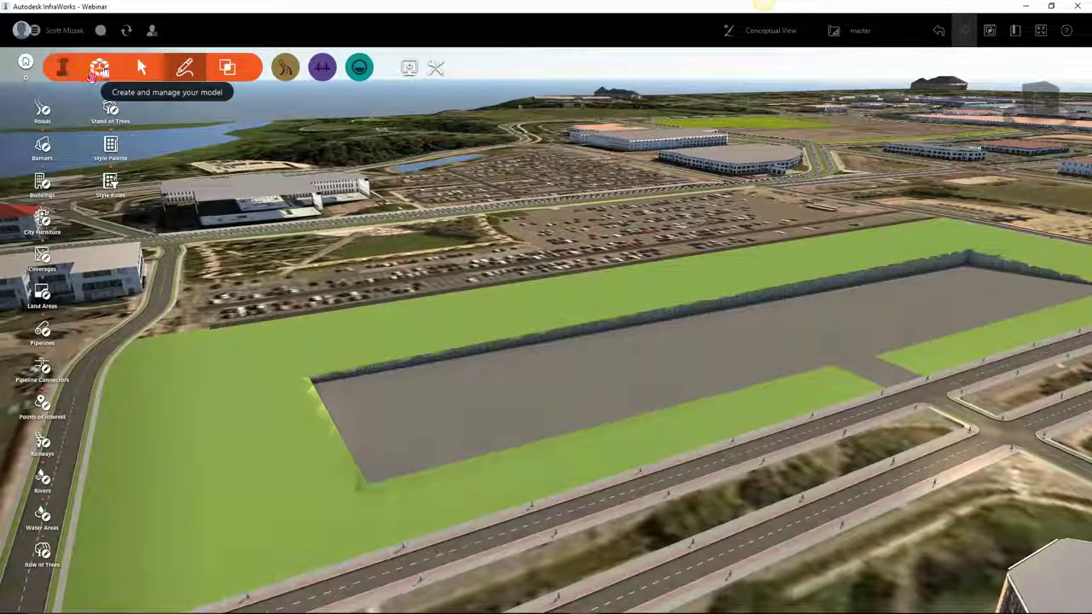
Step: Open the Rock Wall Cut, Grass Fill grading style for editing from the Style Palette and review its slopes and materials
{"action": "left_click", "coordinate": [99, 69]}
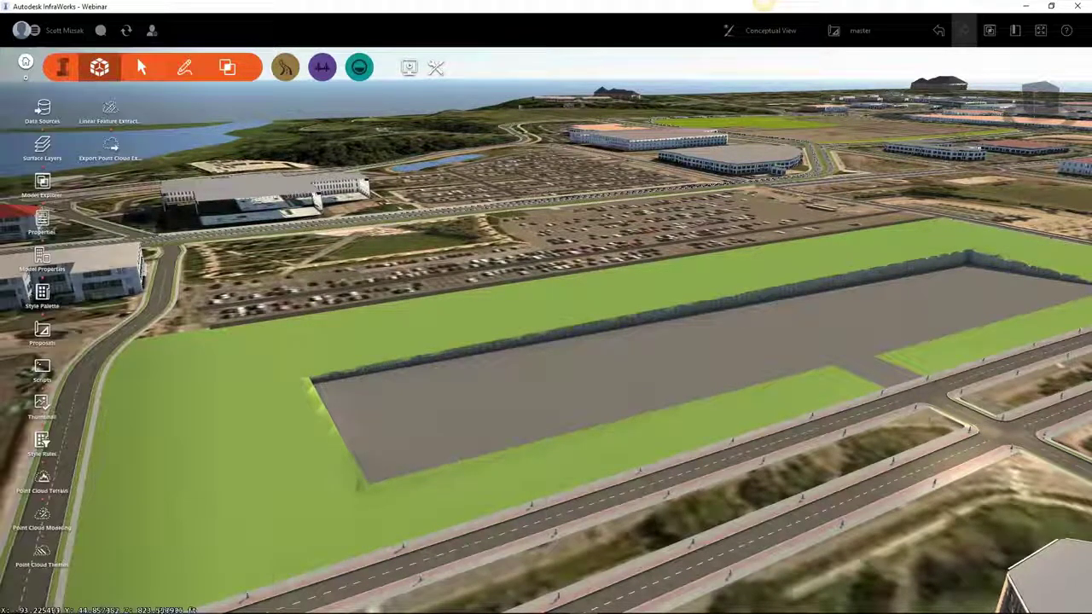
{"action": "left_click", "coordinate": [61, 297]}
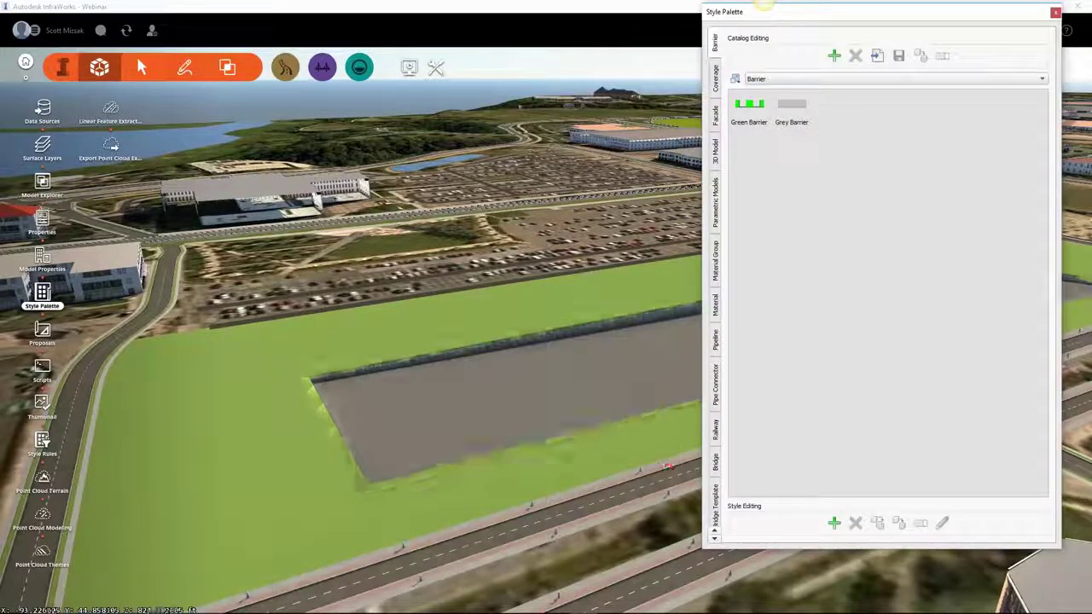
{"action": "left_click", "coordinate": [713, 540]}
{"action": "left_click", "coordinate": [714, 540]}
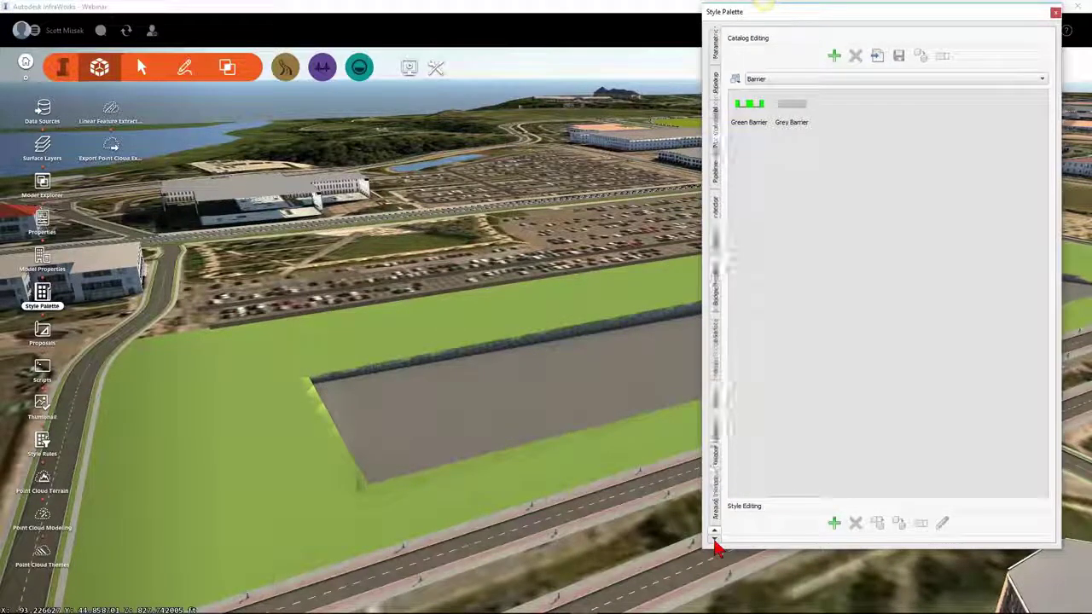
{"action": "left_click", "coordinate": [714, 540]}
{"action": "left_click", "coordinate": [715, 513]}
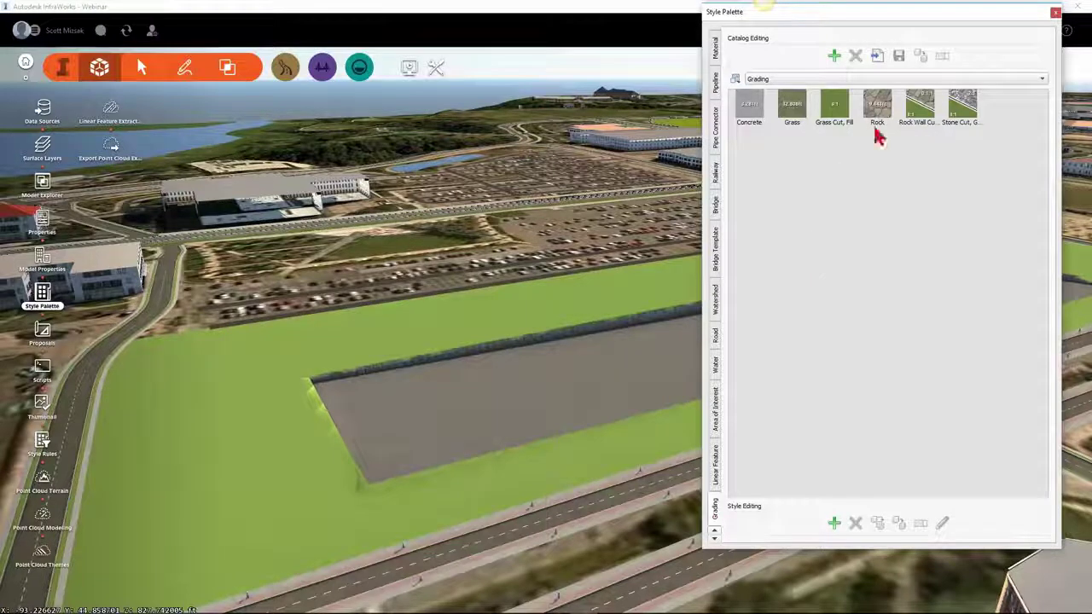
{"action": "left_click", "coordinate": [926, 109]}
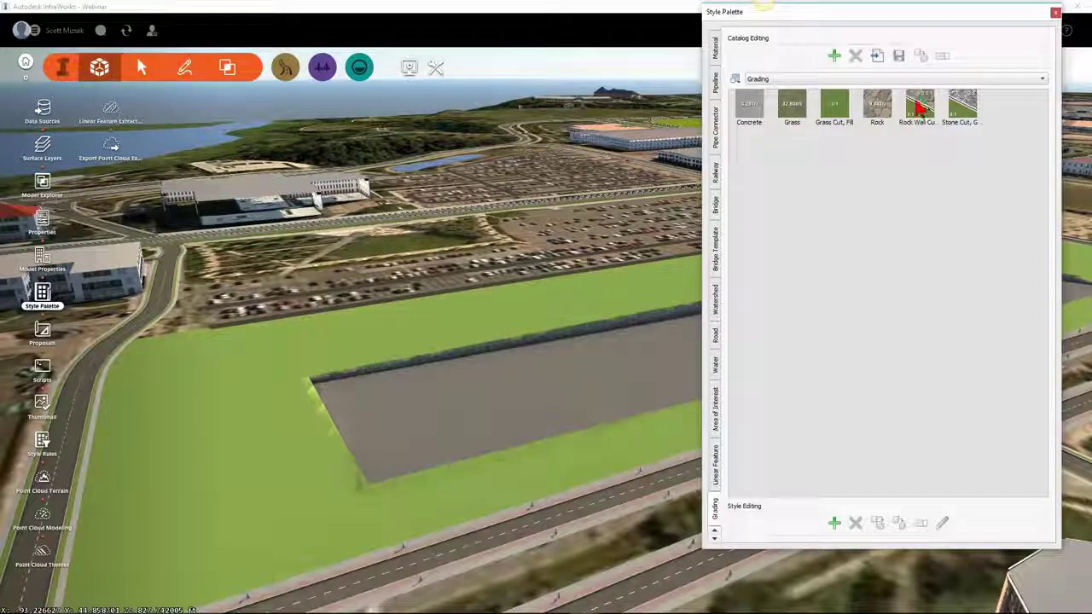
{"action": "left_click", "coordinate": [918, 103]}
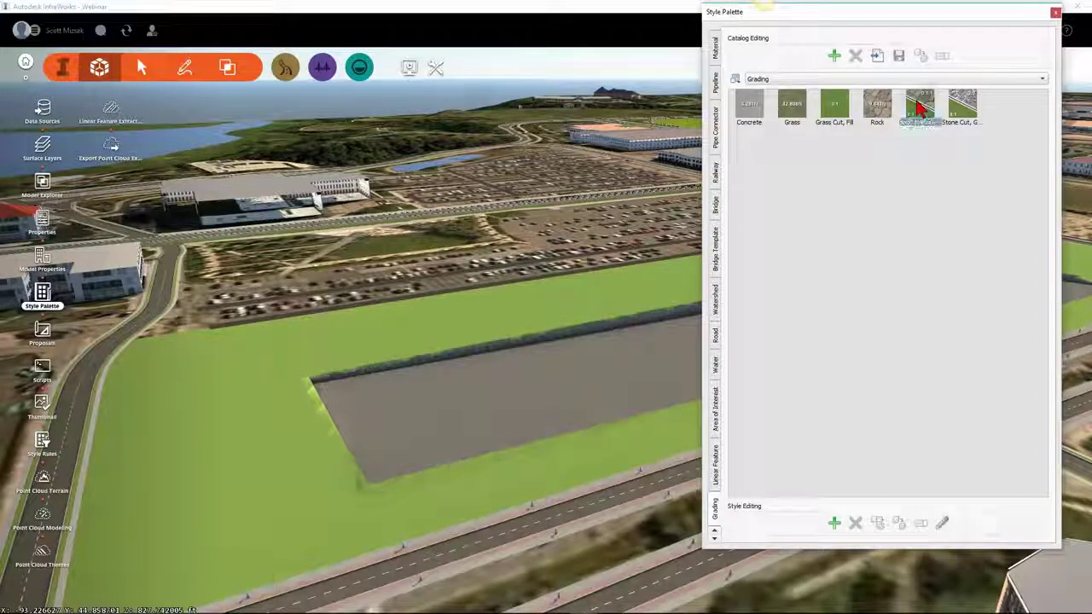
{"action": "left_click", "coordinate": [945, 527]}
{"action": "mouse_move", "coordinate": [582, 207]}
{"action": "left_mouse_down"}
{"action": "mouse_move", "coordinate": [599, 194]}
{"action": "mouse_move", "coordinate": [606, 76]}
{"action": "left_mouse_up"}
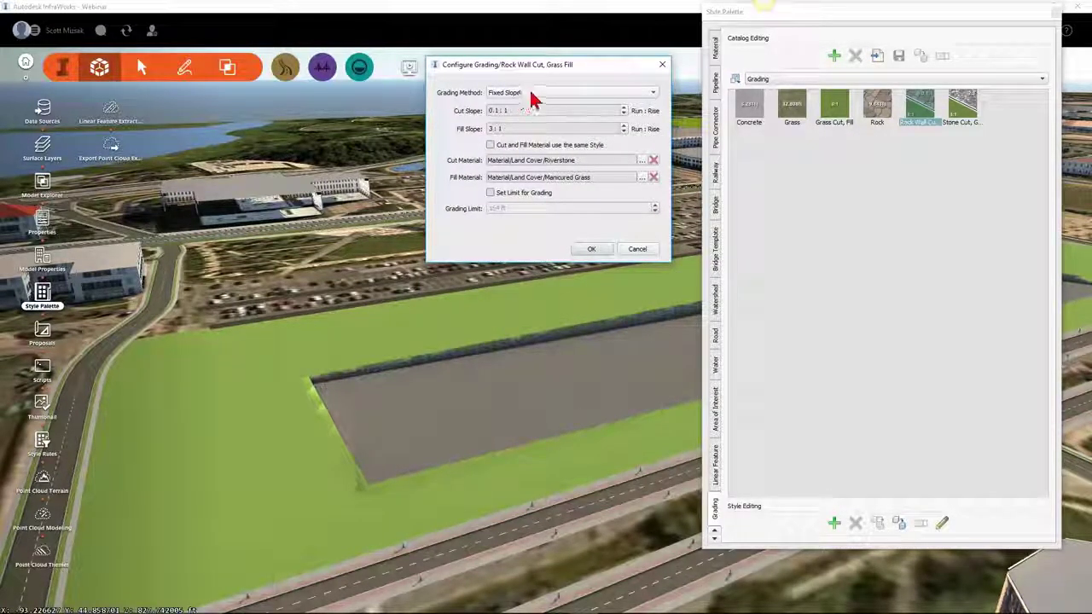
{"action": "left_click", "coordinate": [530, 96]}
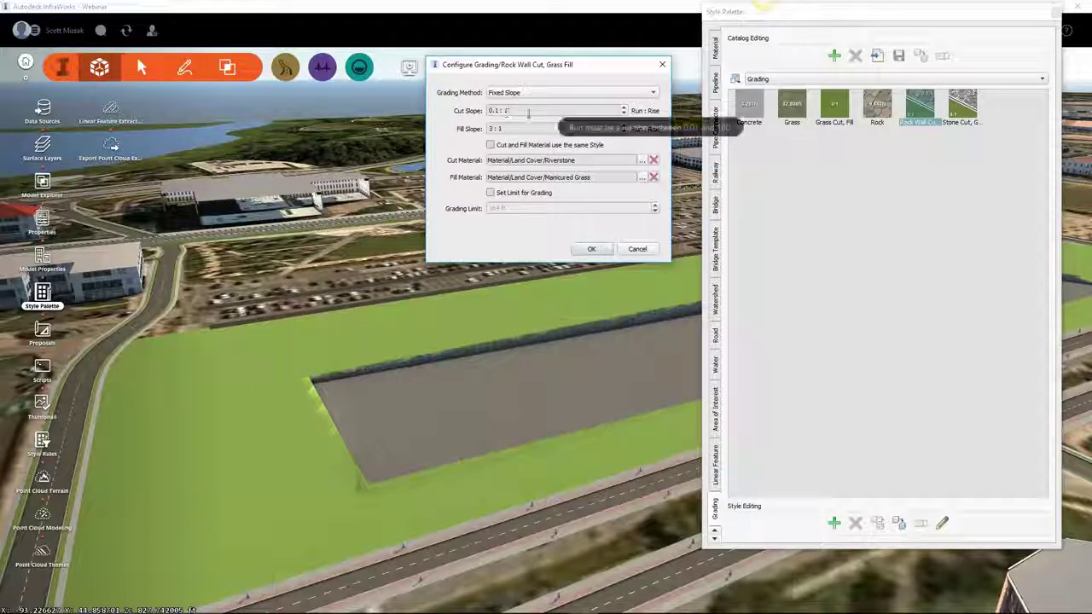
{"action": "left_click", "coordinate": [537, 168]}
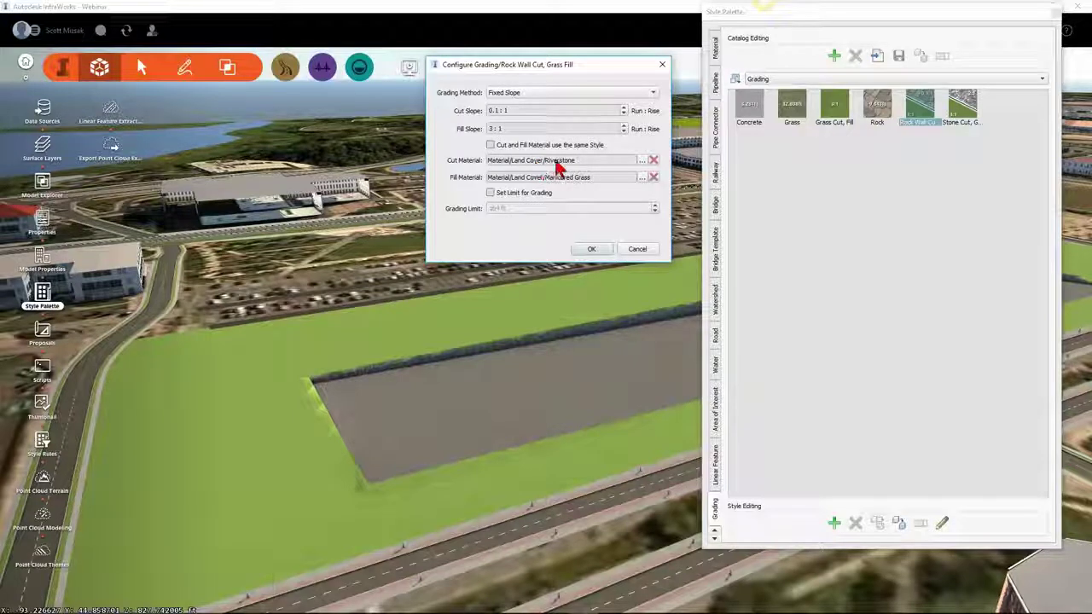
{"action": "left_click", "coordinate": [498, 130]}
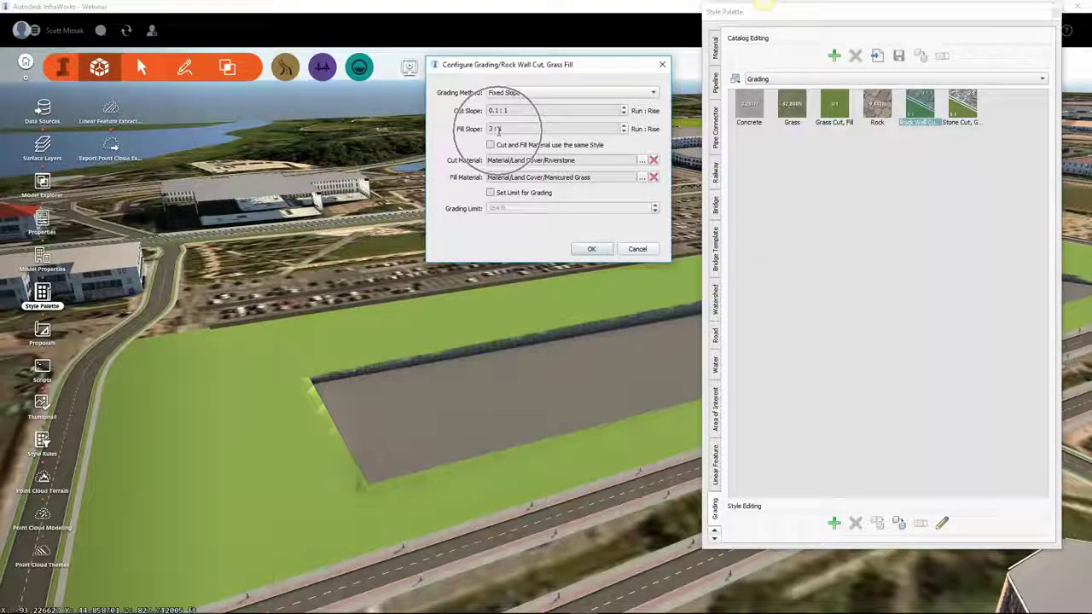
{"action": "left_click", "coordinate": [580, 185]}
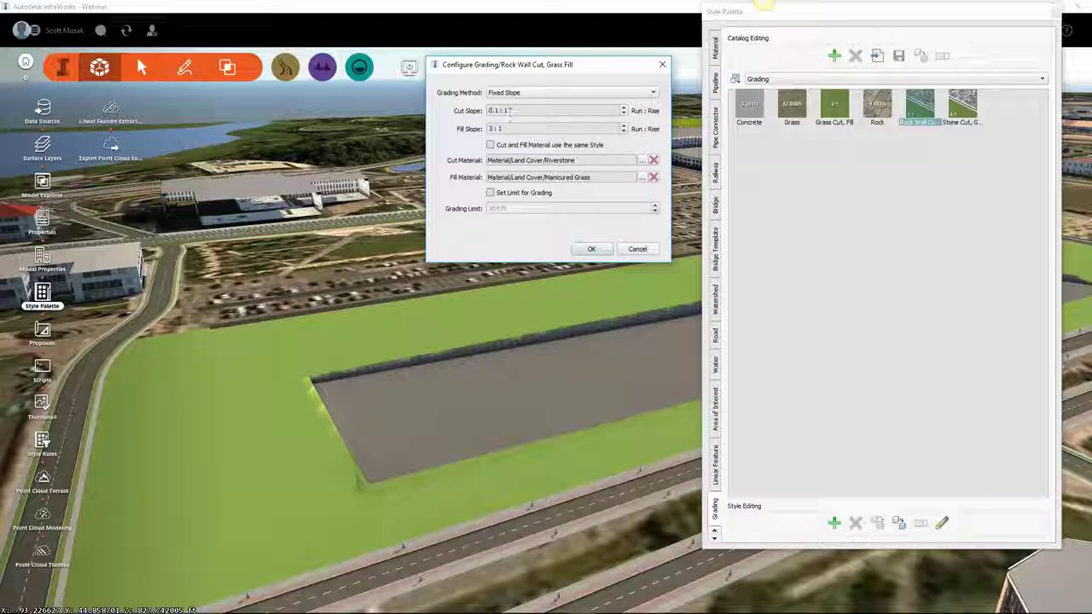
Step: Set the grading style's cut material to Material/Parking Area/Med Grey Asphalt, save it and close the Style Palette
{"action": "left_click", "coordinate": [642, 161]}
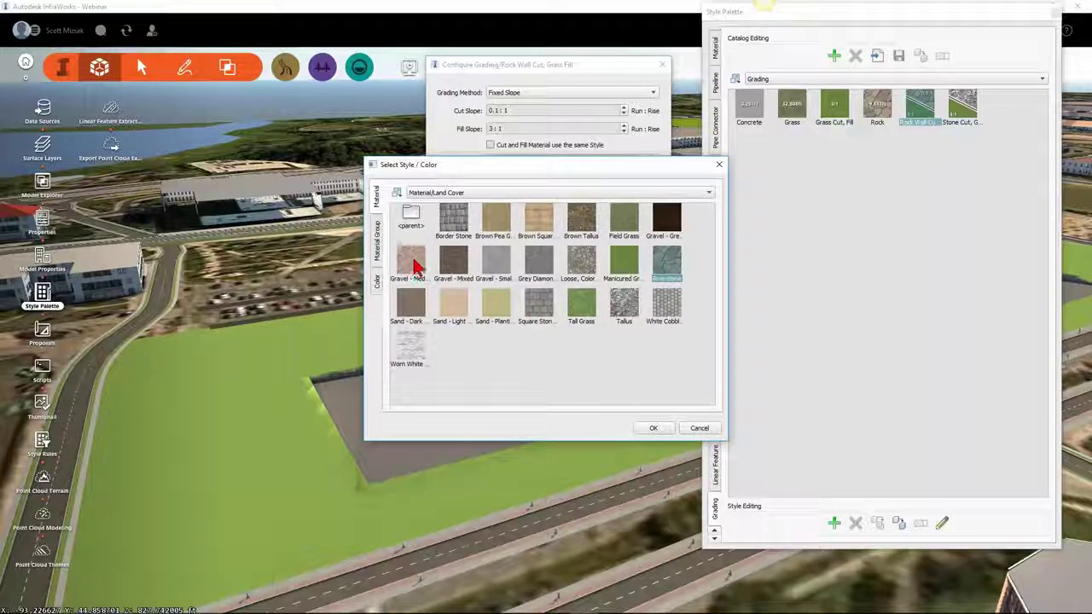
{"action": "left_click_drag", "start_coordinate": [526, 177], "coordinate": [531, 244]}
{"action": "left_click", "coordinate": [448, 264]}
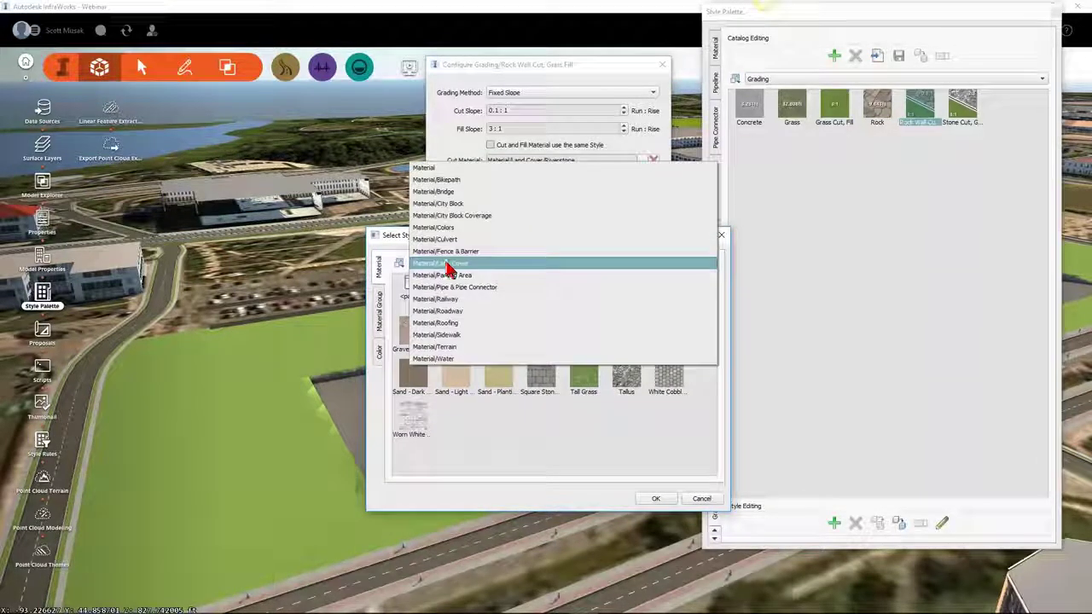
{"action": "left_click", "coordinate": [465, 245]}
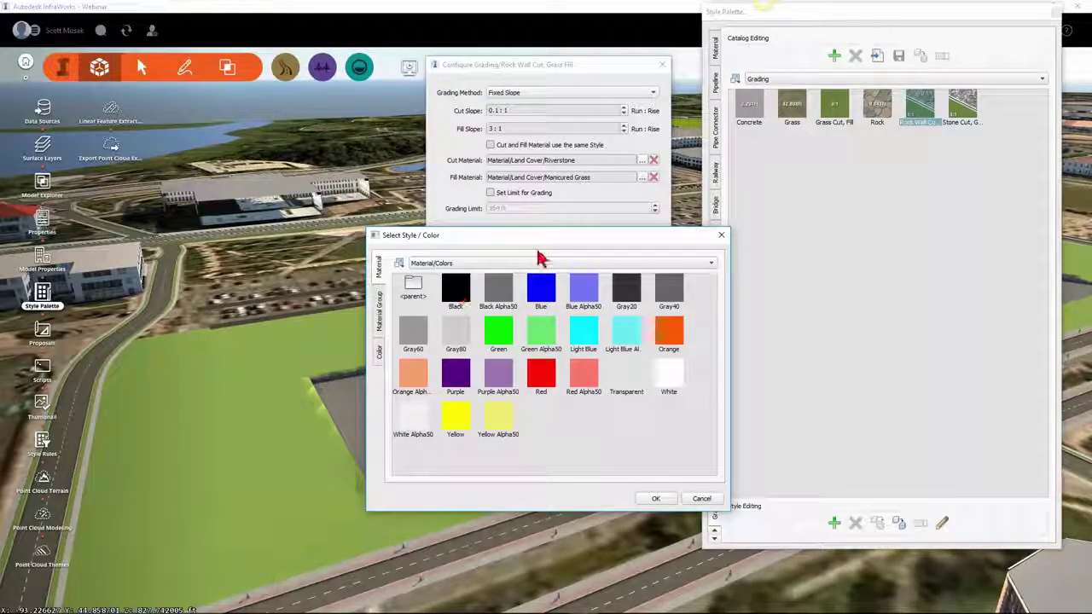
{"action": "left_click", "coordinate": [456, 262]}
{"action": "left_click", "coordinate": [468, 312]}
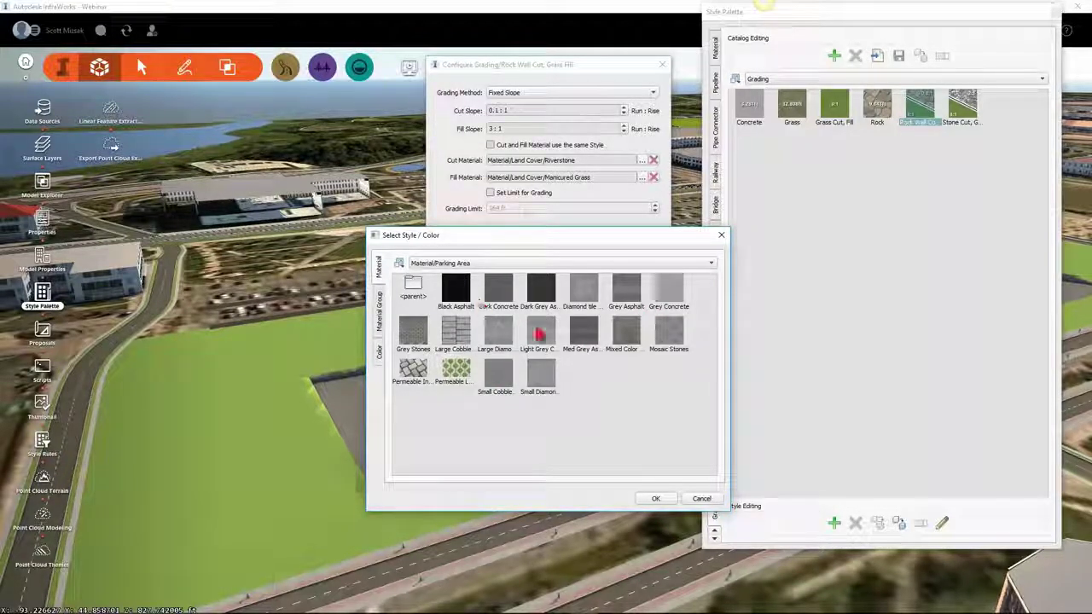
{"action": "left_click", "coordinate": [592, 346]}
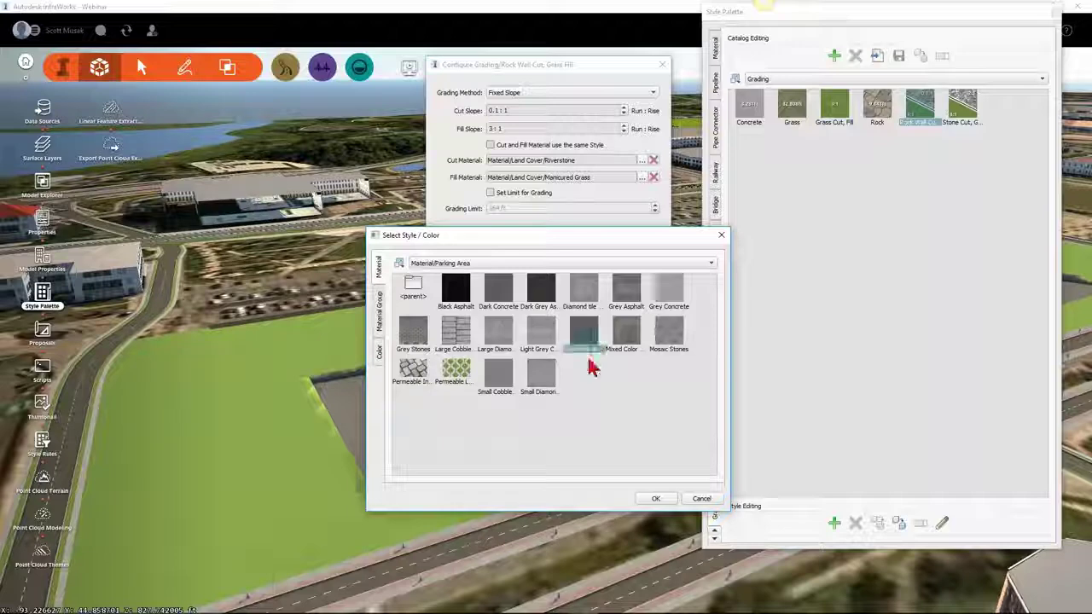
{"action": "left_click", "coordinate": [655, 498]}
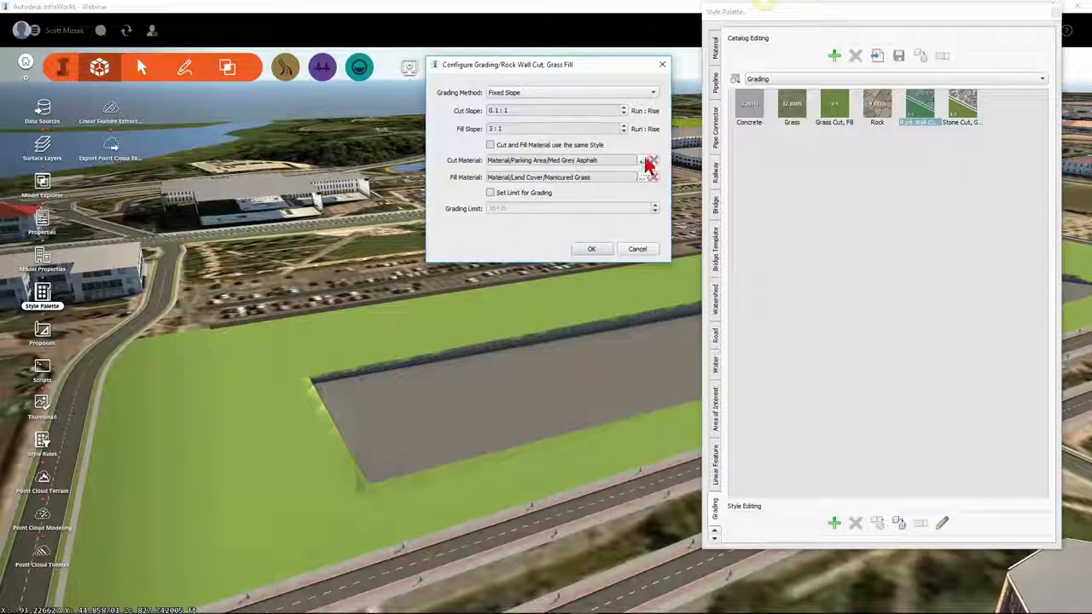
{"action": "left_click", "coordinate": [596, 249]}
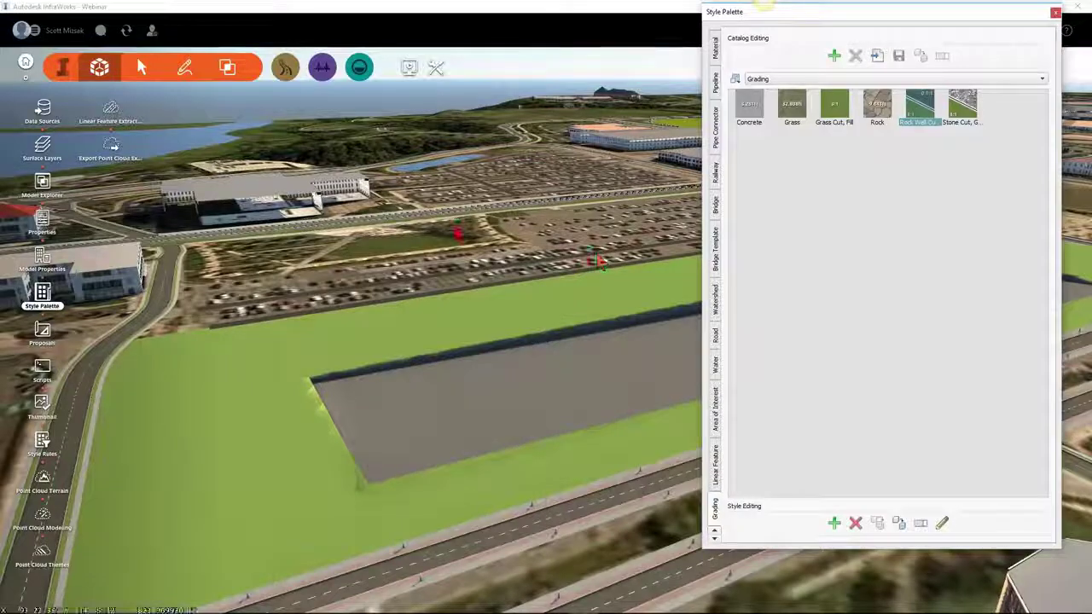
{"action": "scroll", "coordinate": [551, 309], "scroll_direction": "down", "scroll_amount": 3}
{"action": "middle_click_drag", "start_coordinate": [526, 300], "coordinate": [301, 296]}
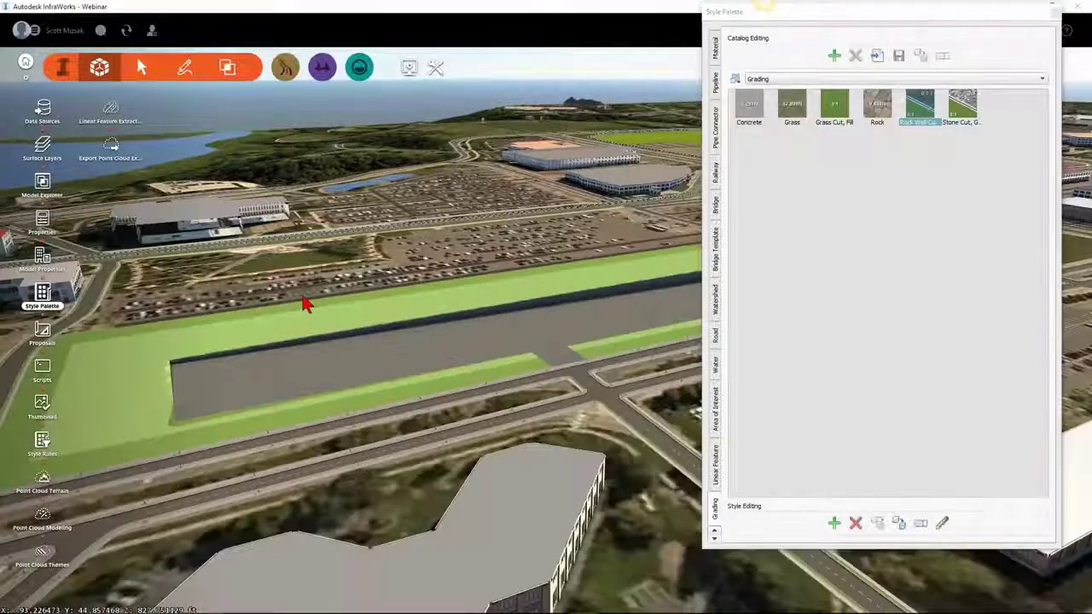
{"action": "left_click_drag", "start_coordinate": [301, 354], "coordinate": [707, 19]}
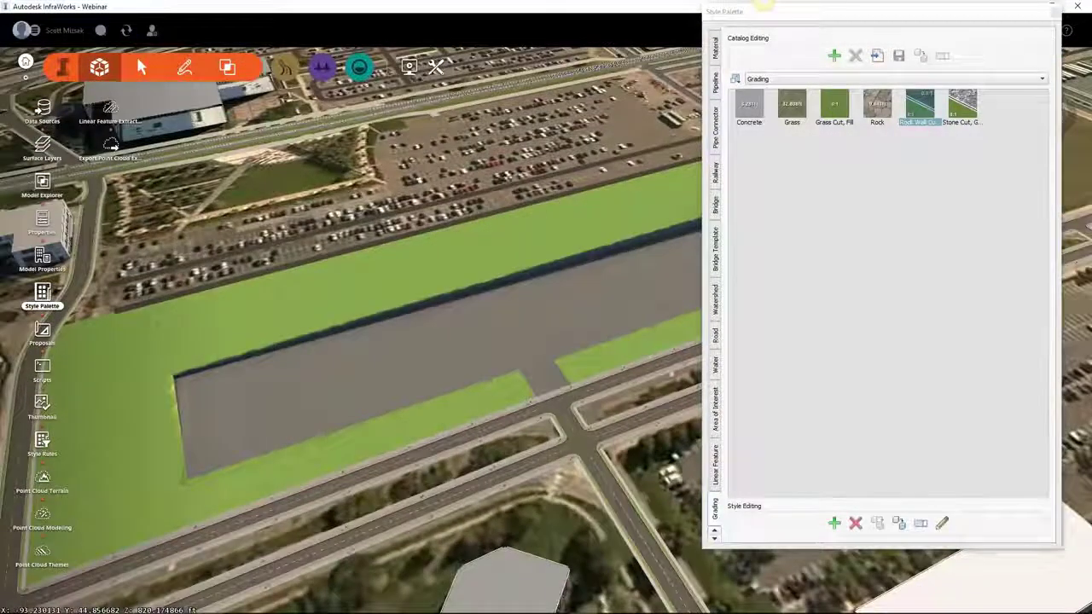
{"action": "left_click", "coordinate": [1055, 13]}
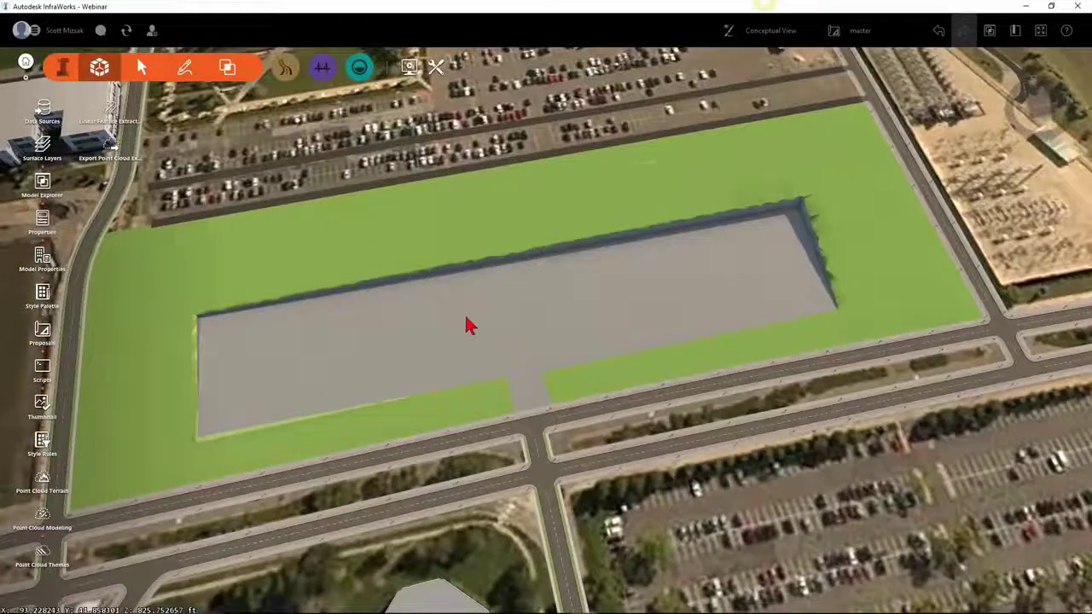
Step: Raise the whole Manicured Grass land area well above the surrounding roads and view the deeper cut walls around the parking area
{"action": "left_click", "coordinate": [159, 326]}
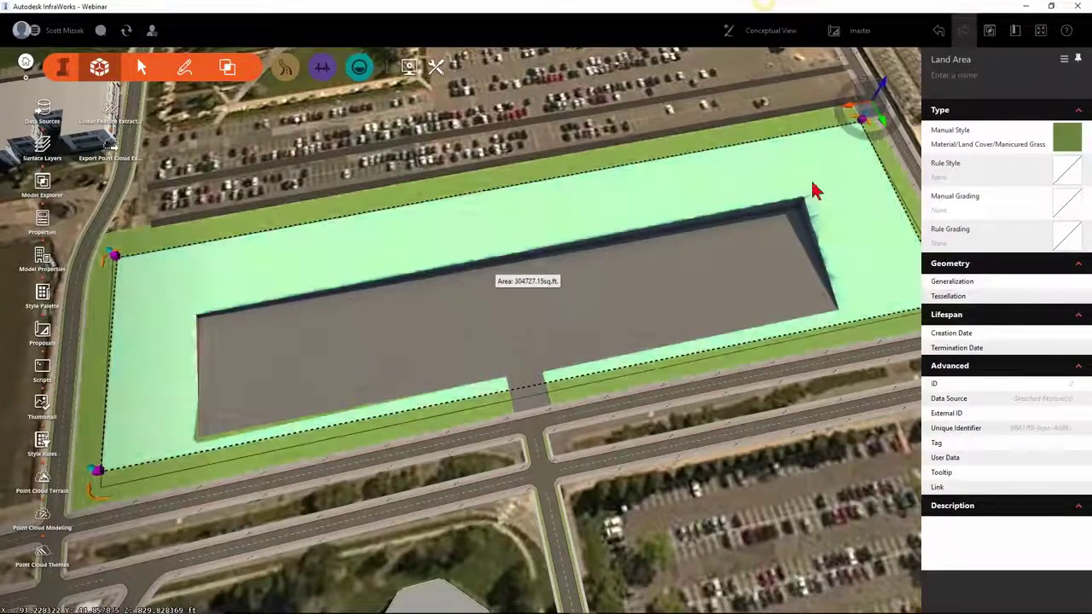
{"action": "left_click_drag", "start_coordinate": [845, 151], "coordinate": [458, 298]}
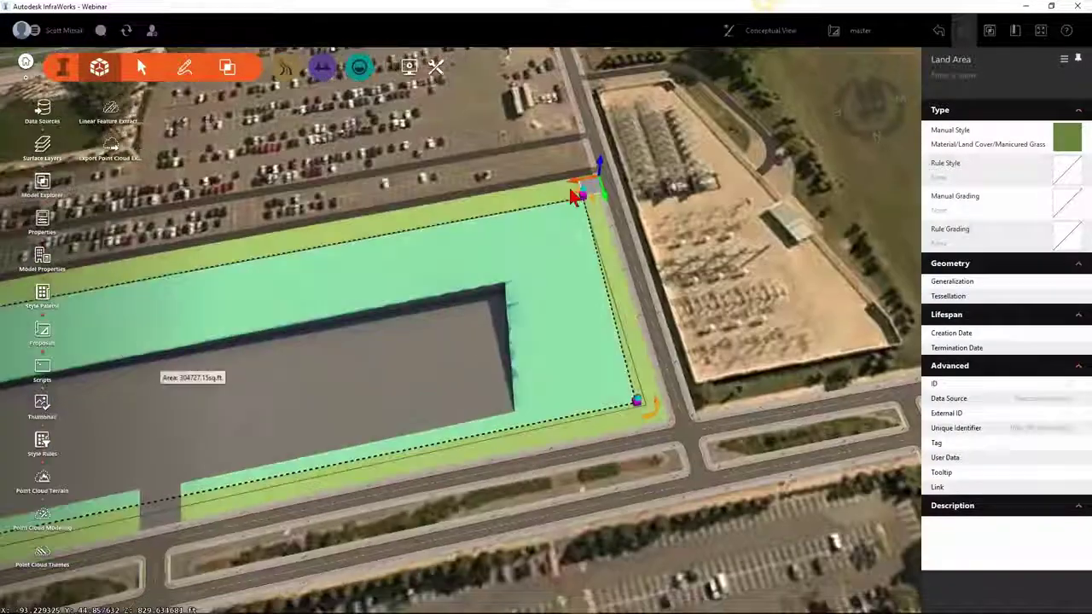
{"action": "left_click_drag", "start_coordinate": [599, 164], "coordinate": [603, 147]}
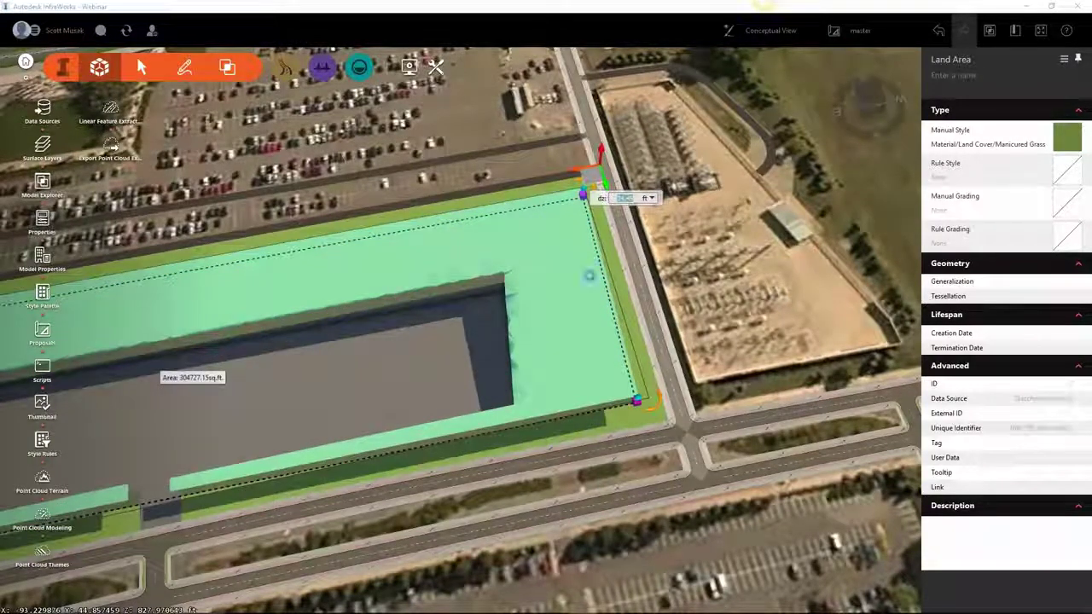
{"action": "middle_click_drag", "start_coordinate": [519, 358], "coordinate": [480, 247]}
{"action": "middle_click_drag", "start_coordinate": [650, 340], "coordinate": [243, 233]}
{"action": "scroll", "coordinate": [321, 214], "scroll_direction": "down", "scroll_amount": 3}
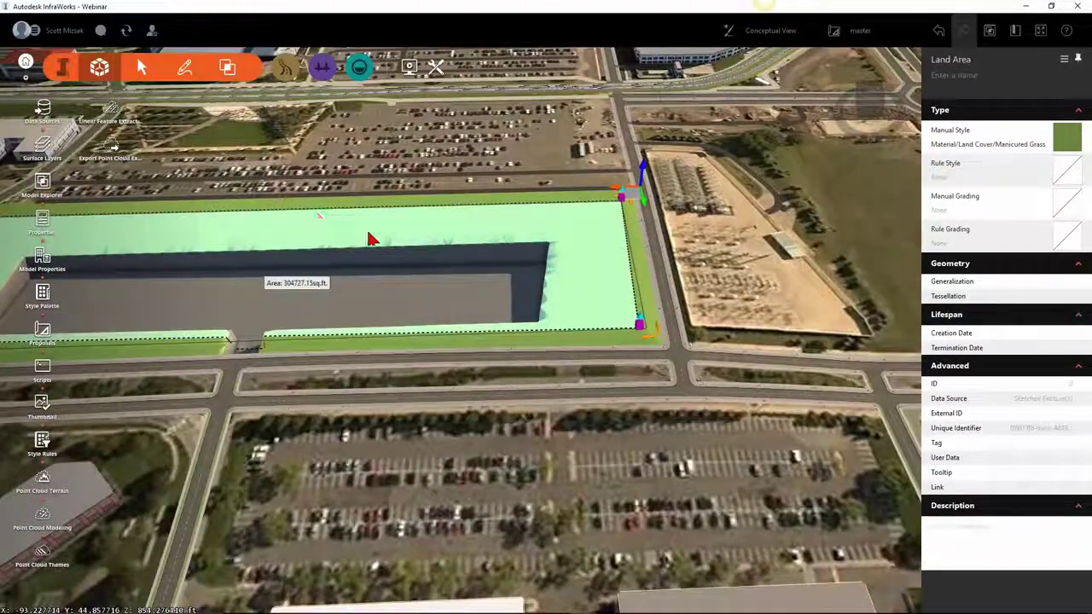
{"action": "scroll", "coordinate": [369, 239], "scroll_direction": "down", "scroll_amount": 2}
{"action": "middle_click_drag", "start_coordinate": [369, 239], "coordinate": [449, 313]}
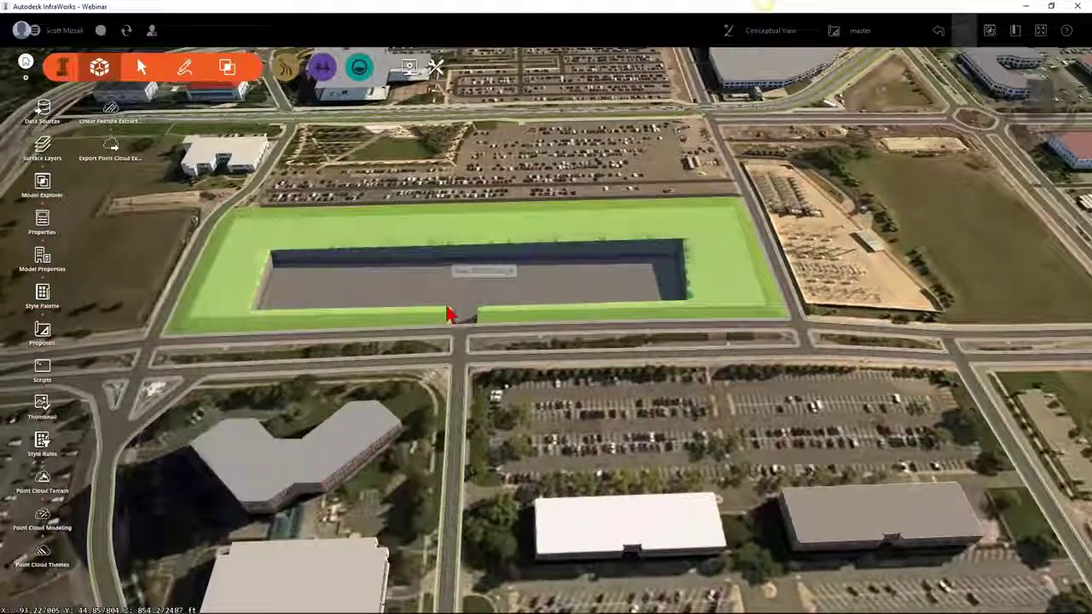
{"action": "scroll", "coordinate": [484, 303], "scroll_direction": "up", "scroll_amount": 3}
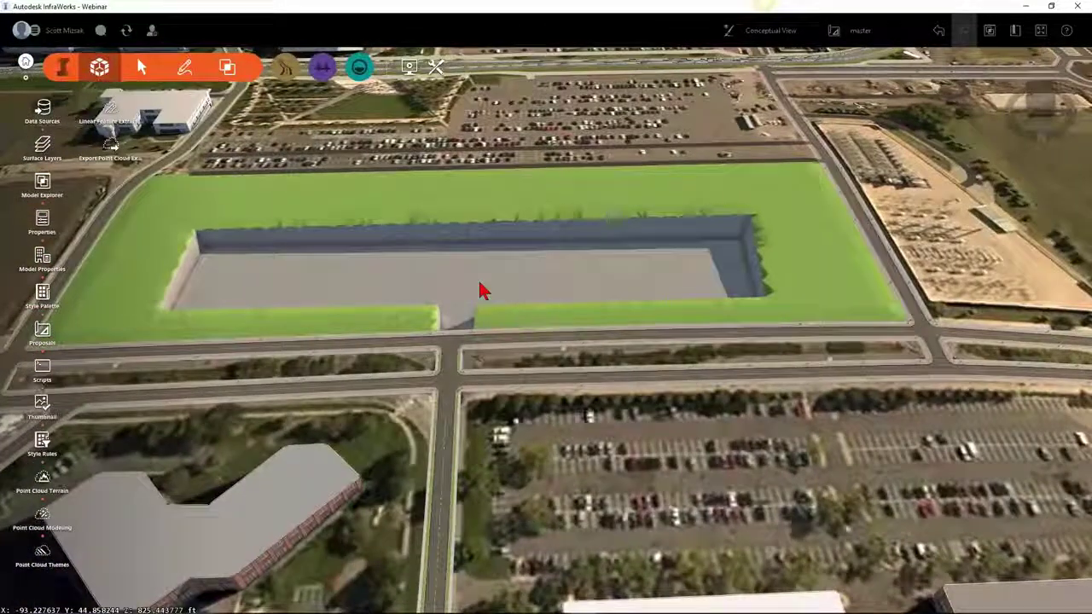
Step: Raise the elevation of the two corners on the far side of the sunken parking area, opposite the driveway
{"action": "left_click", "coordinate": [480, 291]}
{"action": "left_click", "coordinate": [744, 228]}
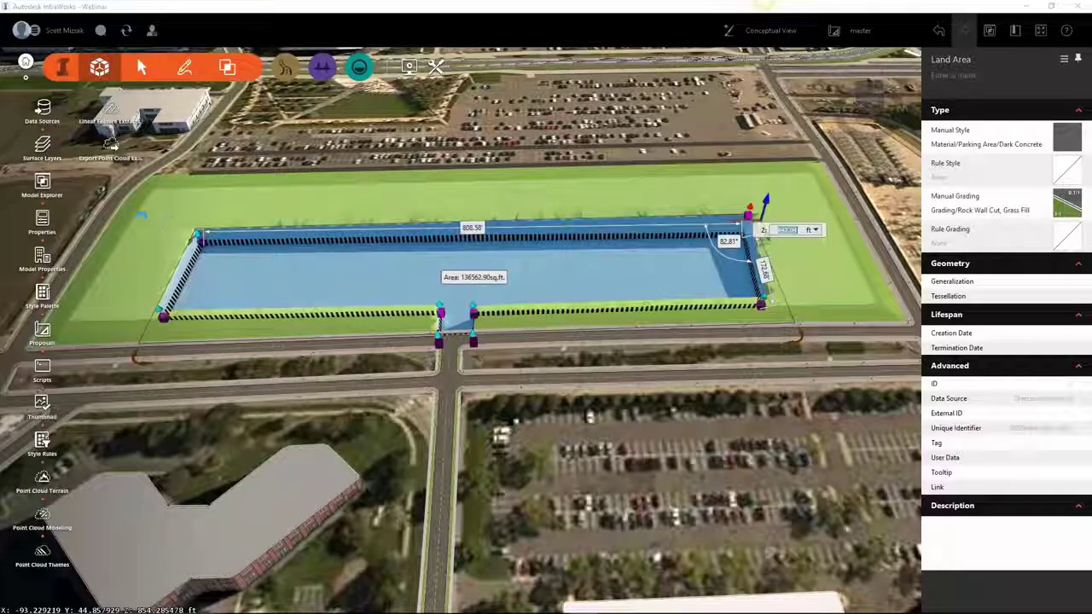
{"action": "key", "text": "Return"}
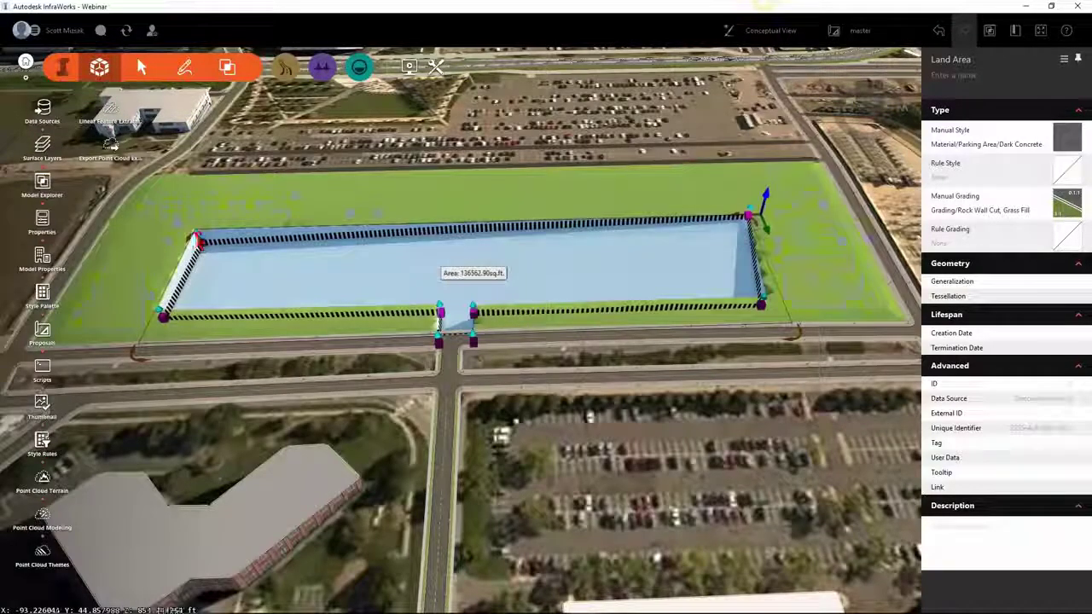
{"action": "left_click", "coordinate": [195, 225]}
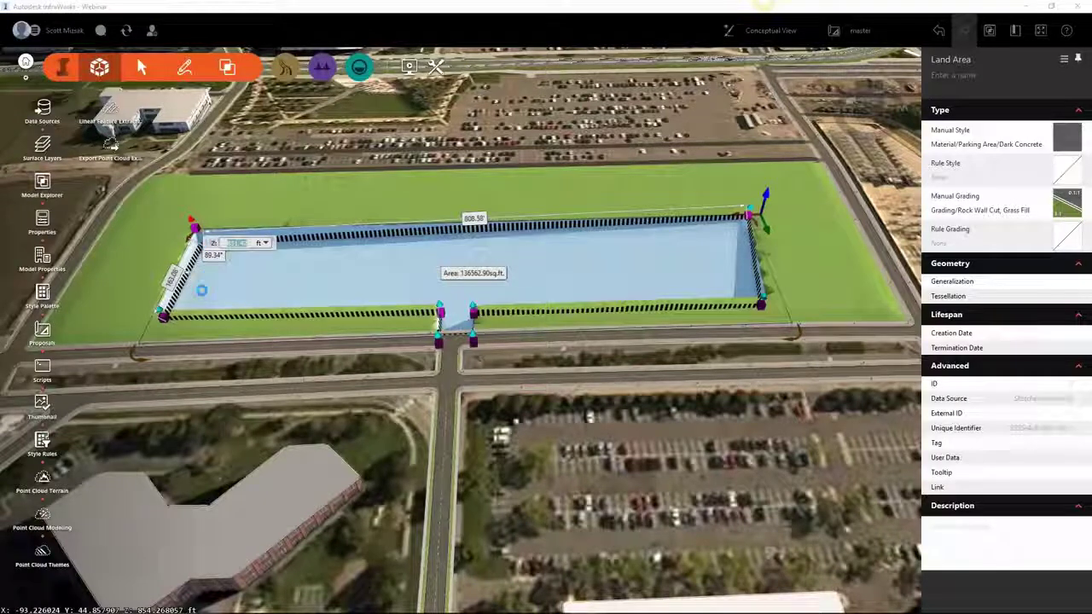
Step: Raise the elevation of the parking area's end corner on the driveway side, closest to the move gizmo
{"action": "key", "text": "Return"}
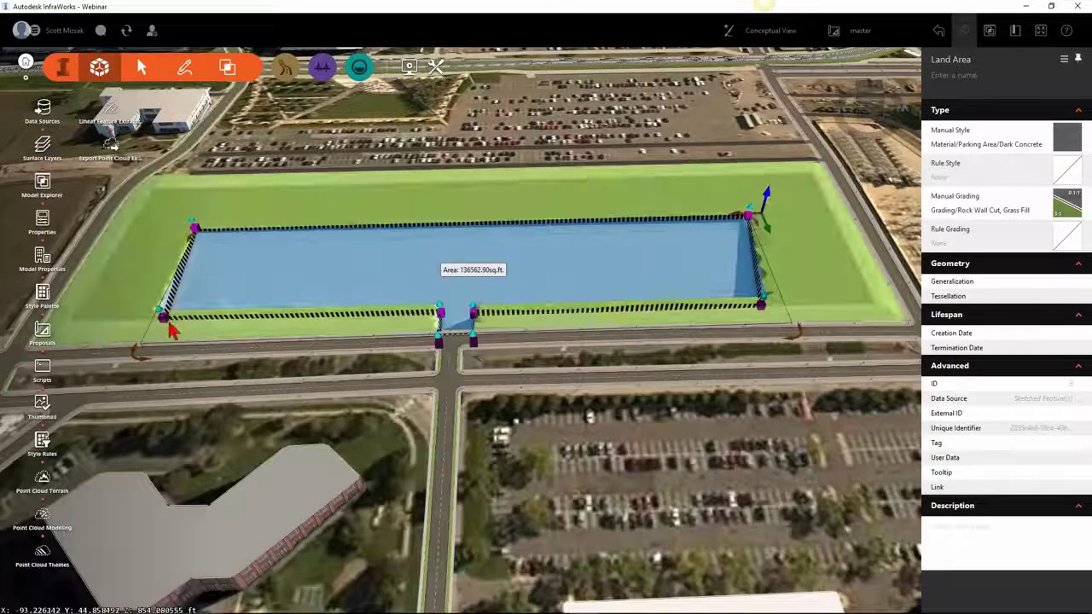
{"action": "middle_click_drag", "start_coordinate": [220, 331], "coordinate": [488, 273], "text": "shift"}
{"action": "left_click", "coordinate": [487, 271]}
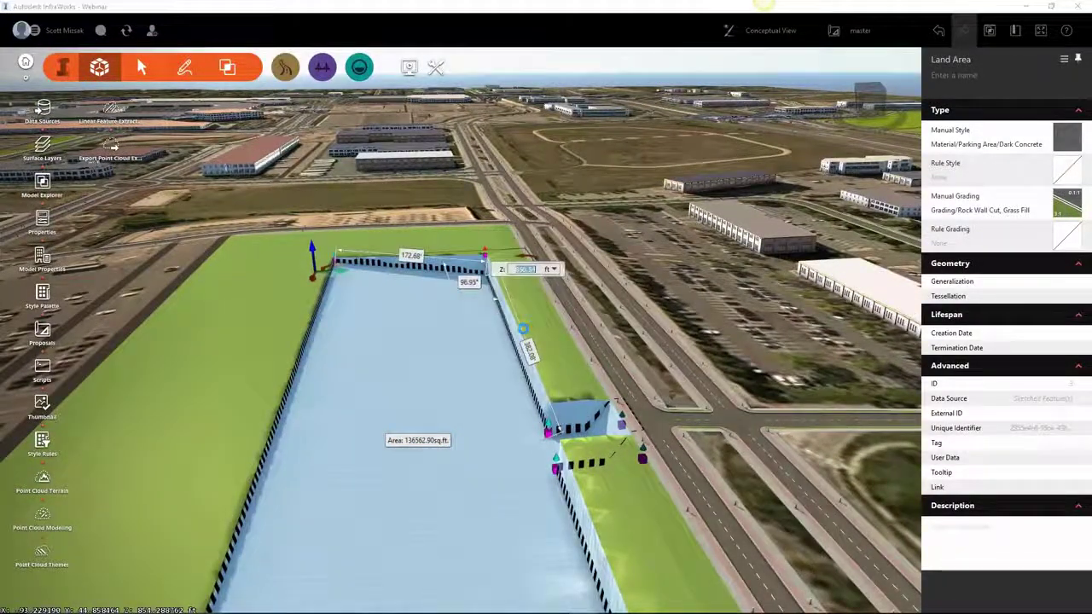
Step: Raise the elevation of the two vertices where the driveway joins the sunken parking area and deselect the area
{"action": "middle_click_drag", "start_coordinate": [488, 273], "coordinate": [555, 401], "text": "shift"}
{"action": "middle_click_drag", "start_coordinate": [592, 248], "coordinate": [554, 324], "text": "shift"}
{"action": "left_click", "coordinate": [555, 325]}
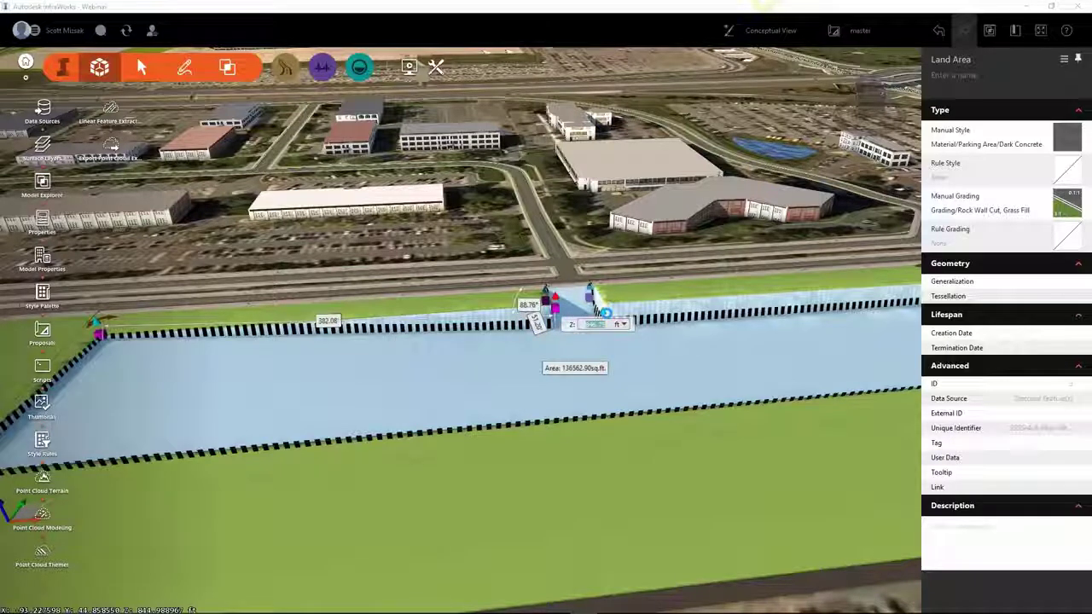
{"action": "left_click", "coordinate": [605, 318]}
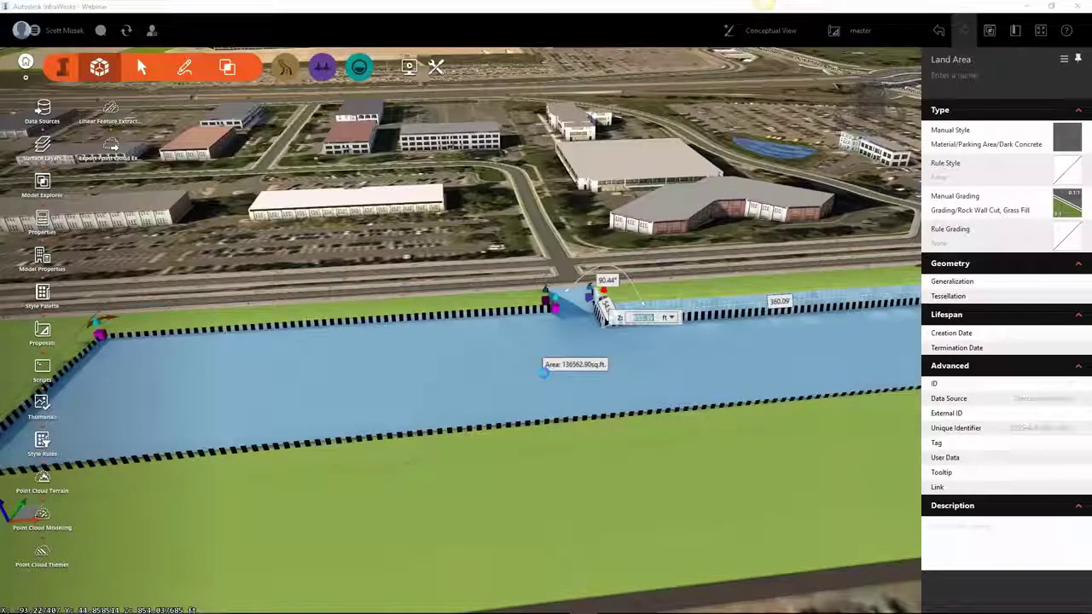
{"action": "key", "text": "Escape"}
{"action": "key", "text": "Escape"}
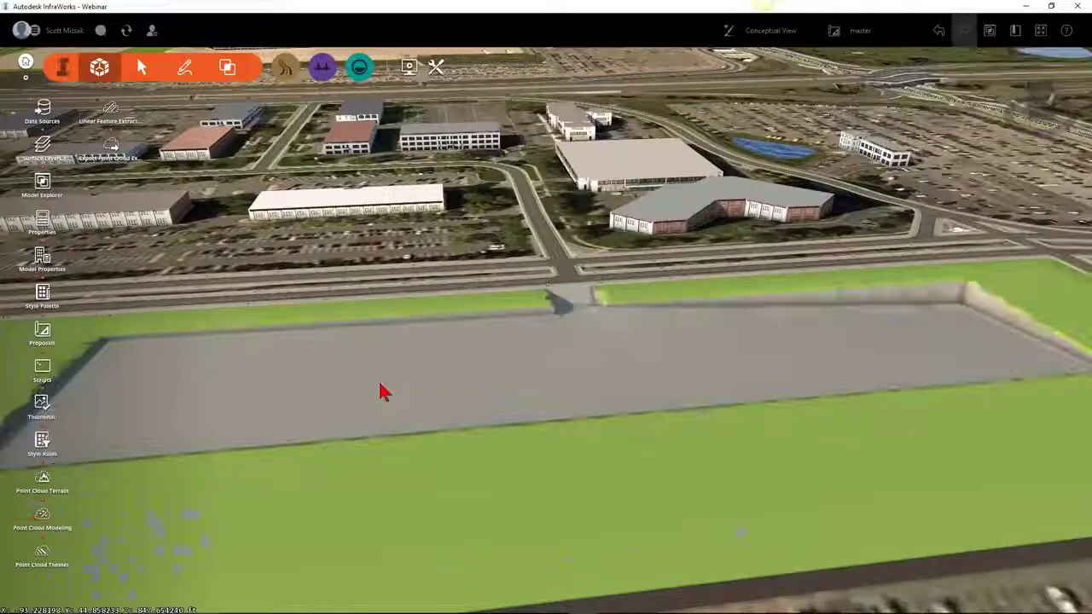
Step: Raise the parking area's remaining low corner, on the driveway side at the opposite end
{"action": "scroll", "coordinate": [381, 391], "scroll_direction": "down", "scroll_amount": 1}
{"action": "scroll", "coordinate": [381, 392], "scroll_direction": "down", "scroll_amount": 1}
{"action": "left_click", "coordinate": [844, 334]}
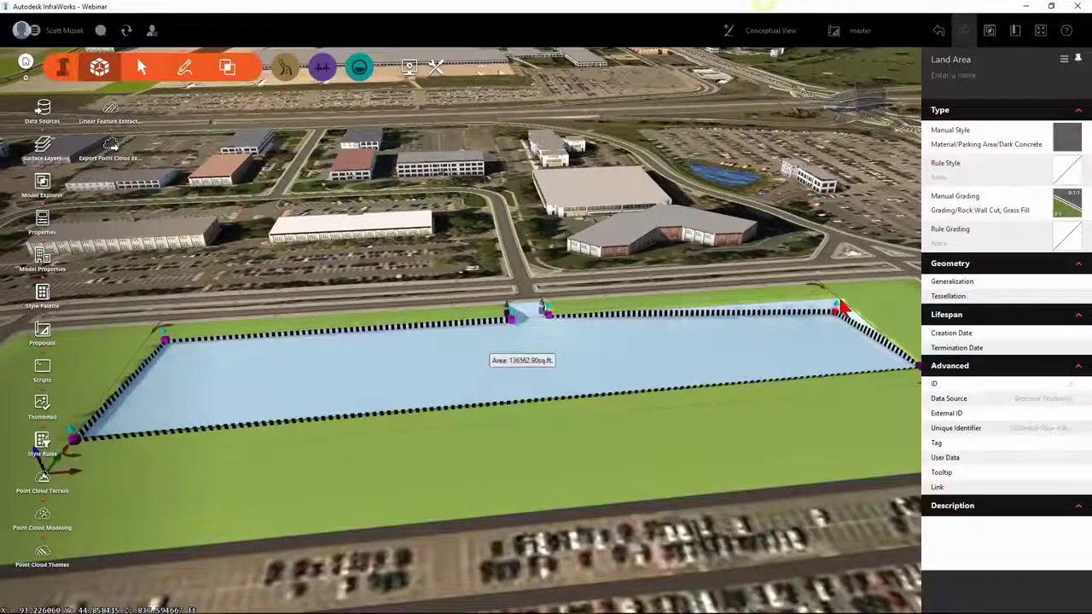
{"action": "left_click_drag", "start_coordinate": [842, 297], "coordinate": [842, 288]}
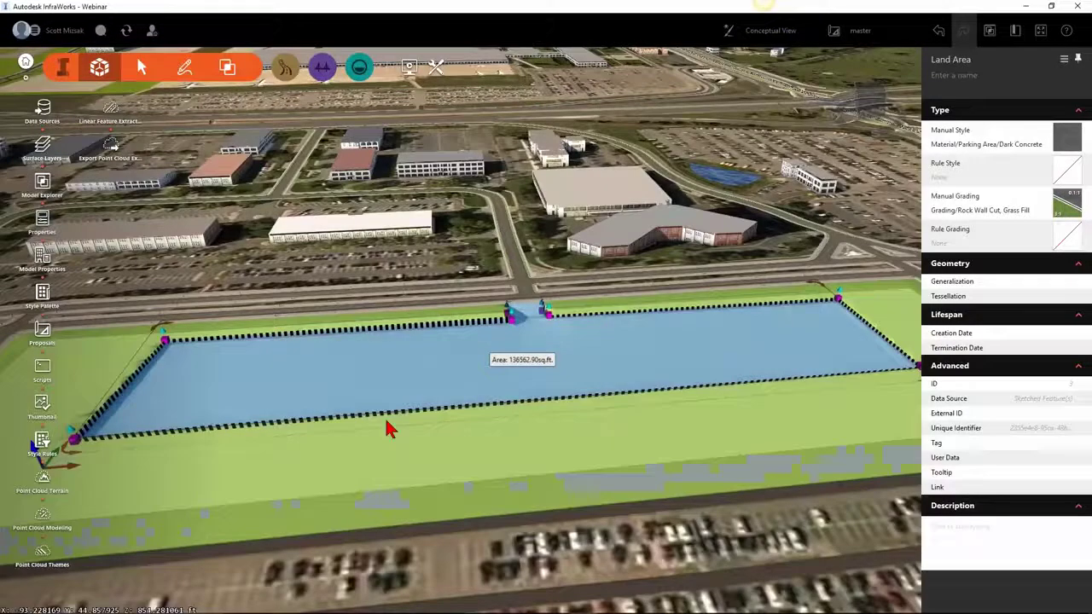
Step: Raise the whole Dark Concrete parking area above the surrounding grass and deselect it
{"action": "middle_click_drag", "start_coordinate": [389, 429], "coordinate": [510, 395]}
{"action": "left_click", "coordinate": [182, 415]}
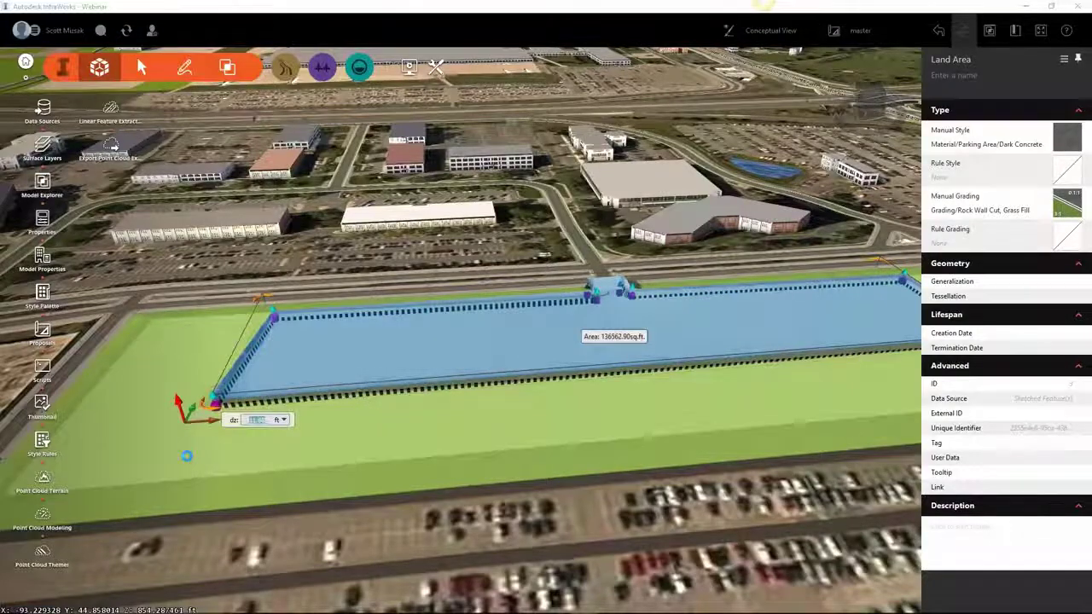
{"action": "key", "text": "Return"}
{"action": "key", "text": "Escape"}
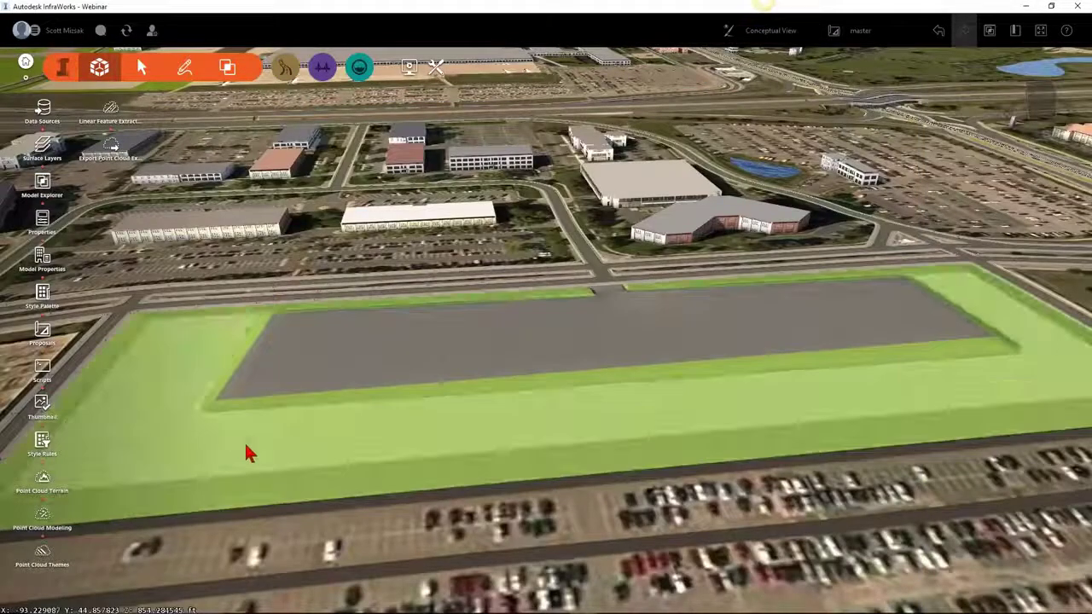
Step: Examine the raised parking area and its grass fill slopes from the road side and from above
{"action": "left_click_drag", "start_coordinate": [244, 442], "coordinate": [804, 316]}
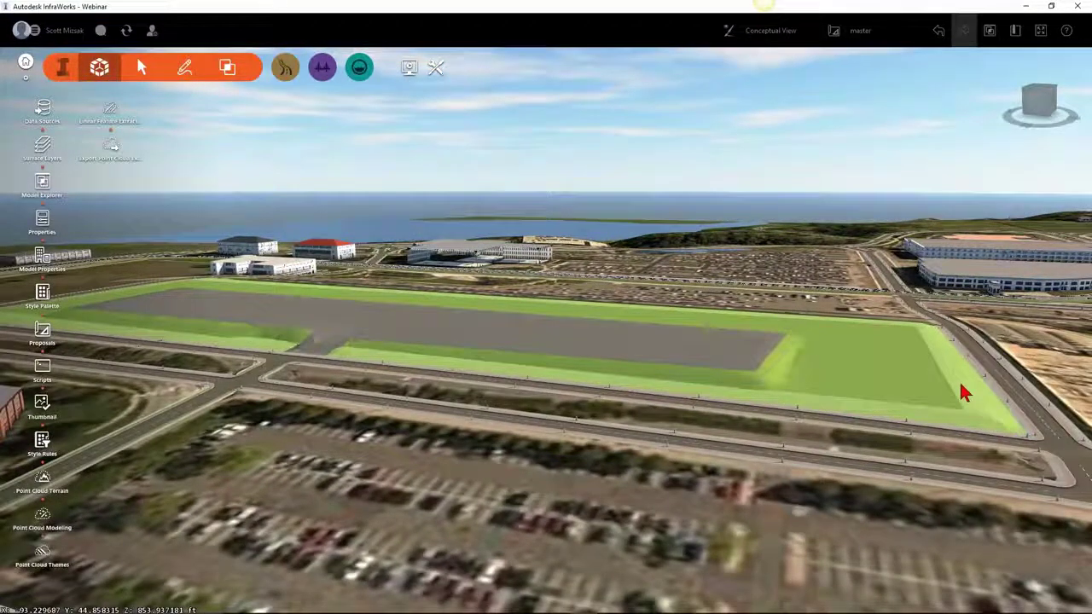
{"action": "left_click", "coordinate": [854, 376]}
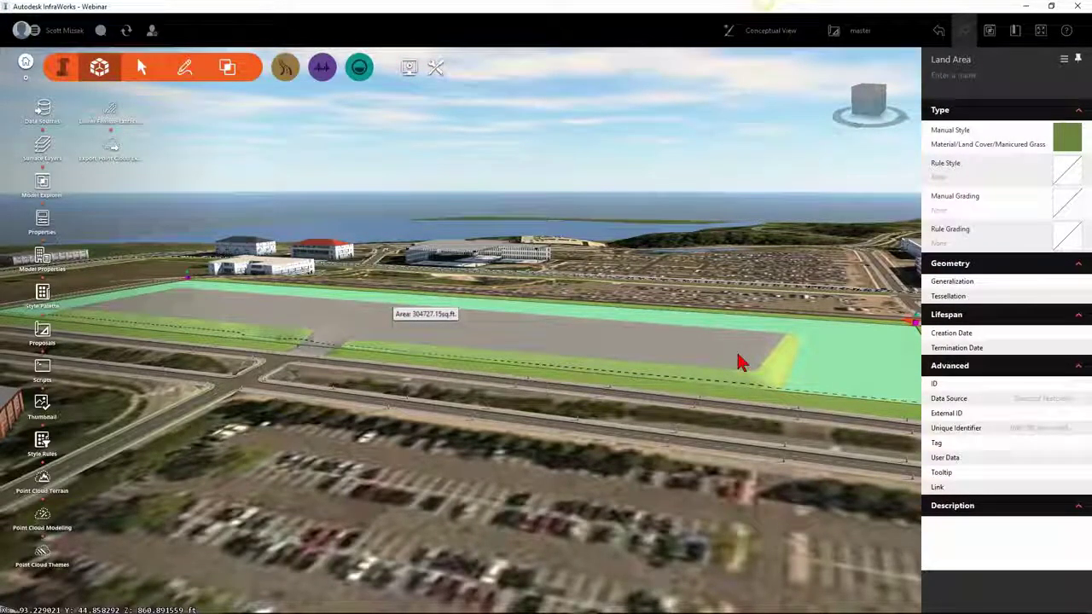
{"action": "key", "text": "Escape"}
{"action": "scroll", "coordinate": [425, 351], "scroll_direction": "down", "scroll_amount": 1}
{"action": "scroll", "coordinate": [418, 356], "scroll_direction": "down", "scroll_amount": 2}
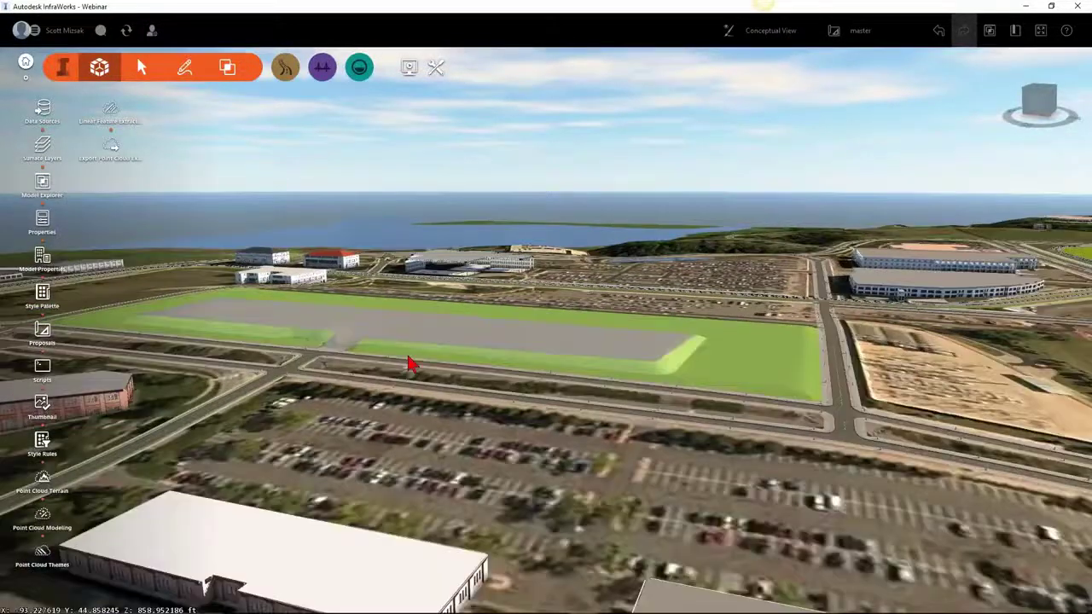
{"action": "left_click_drag", "start_coordinate": [409, 365], "coordinate": [499, 478]}
{"action": "middle_click_drag", "start_coordinate": [676, 314], "coordinate": [832, 301]}
Step: Add a vertex on each long edge of the Manicured Grass and Dark Concrete areas, near the same end of the site
{"action": "left_click", "coordinate": [512, 267]}
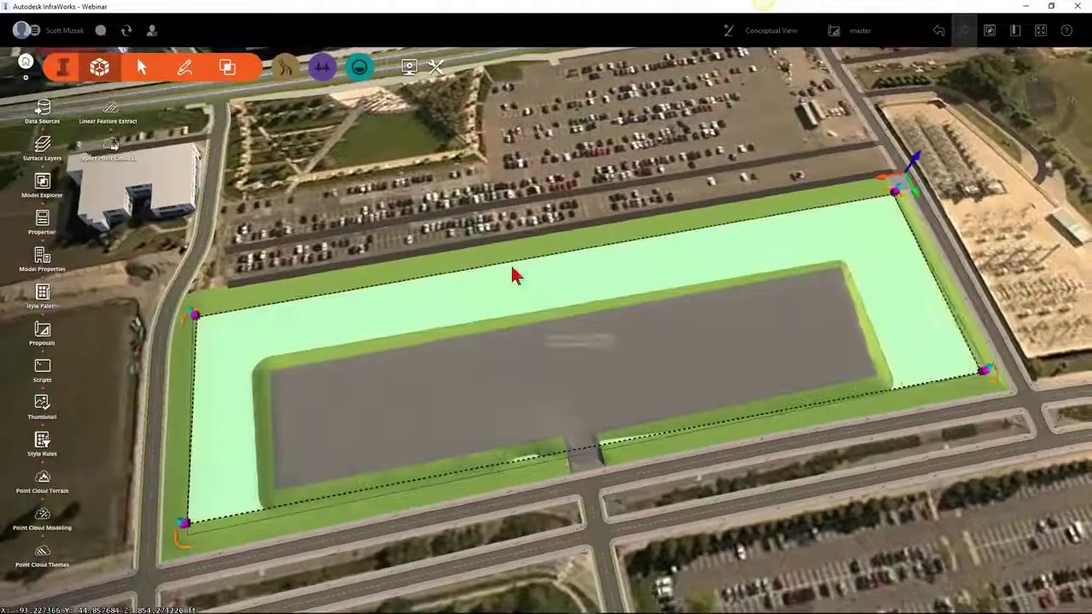
{"action": "scroll", "coordinate": [535, 298], "scroll_direction": "down", "scroll_amount": 2}
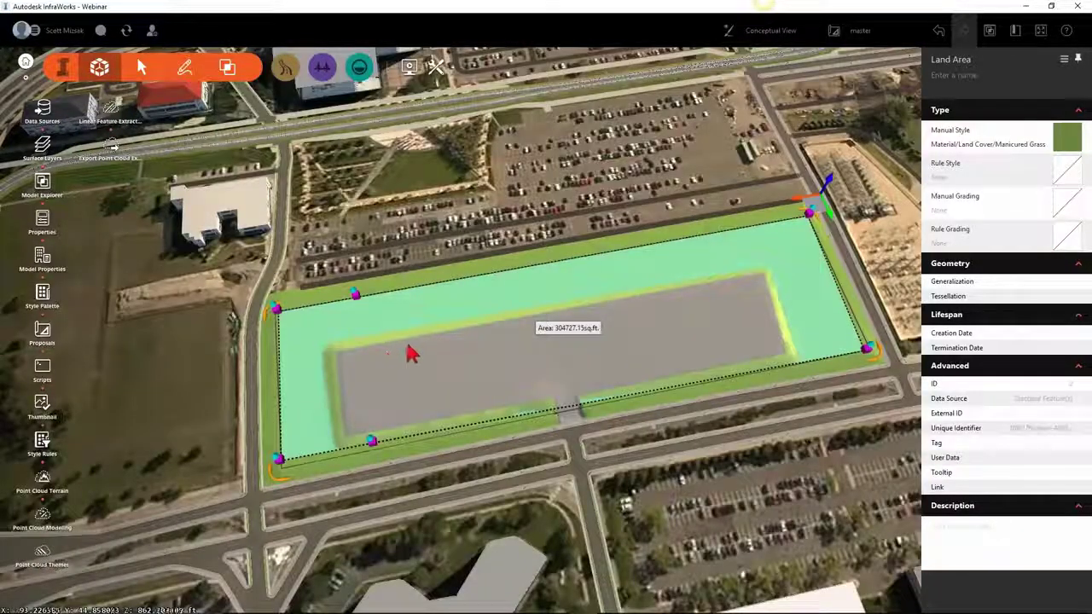
{"action": "right_click", "coordinate": [413, 347]}
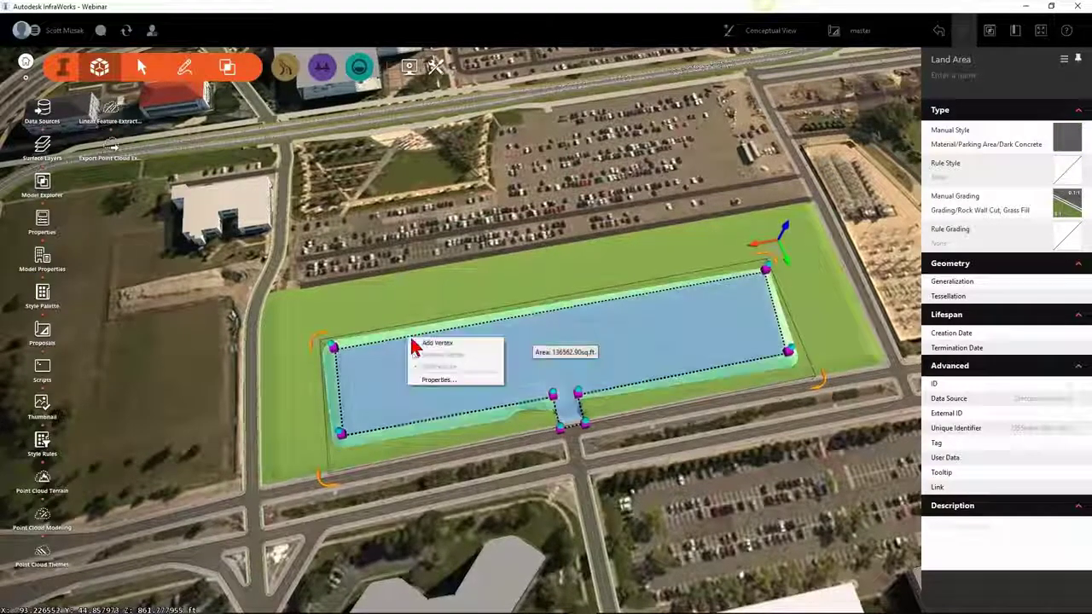
{"action": "left_click", "coordinate": [416, 345]}
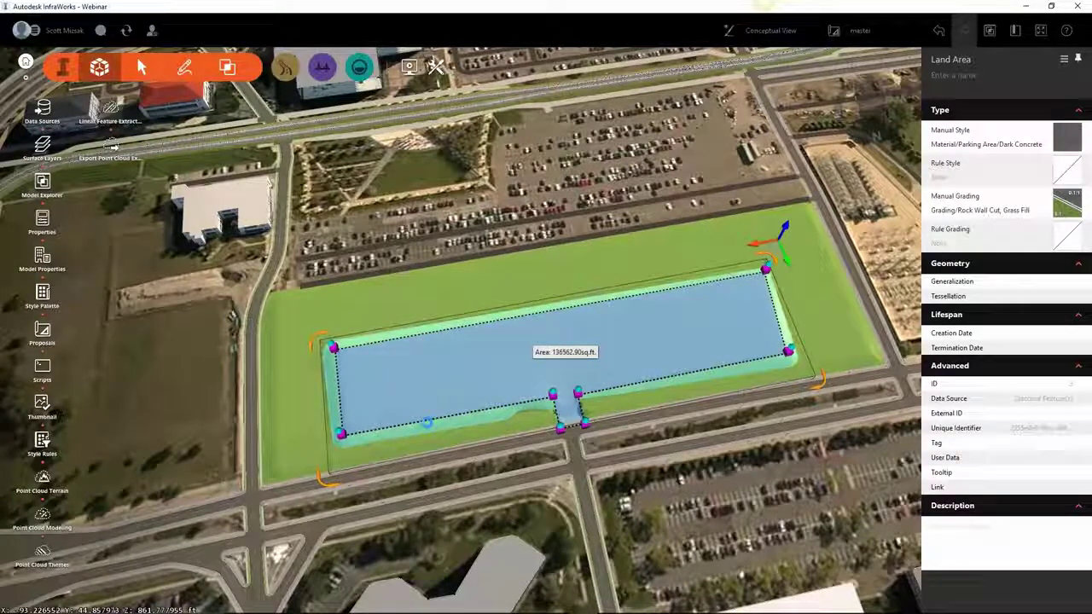
{"action": "right_click", "coordinate": [426, 423]}
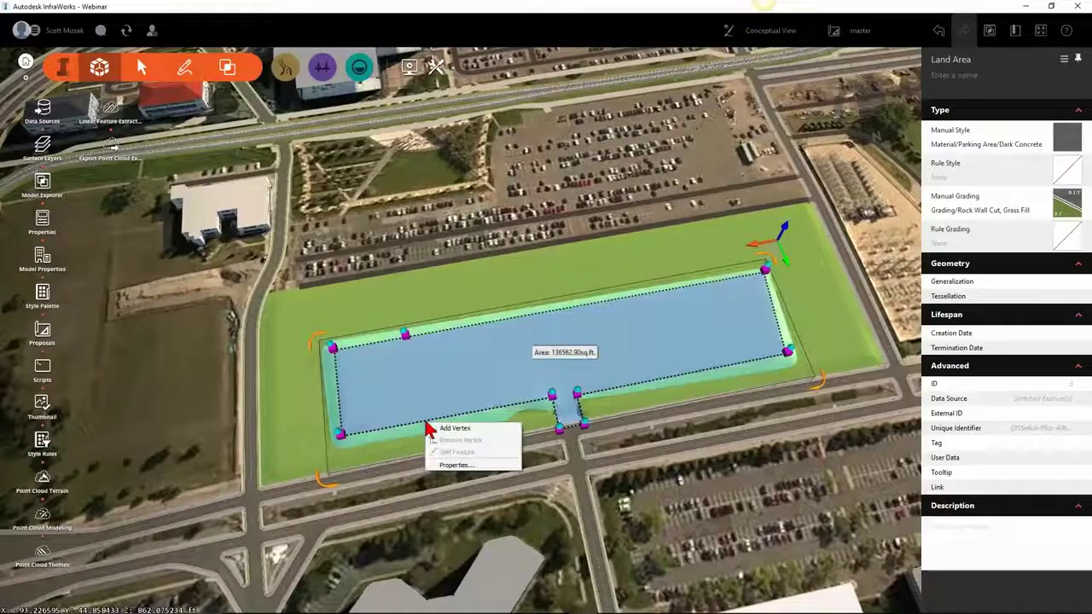
{"action": "left_click", "coordinate": [452, 428]}
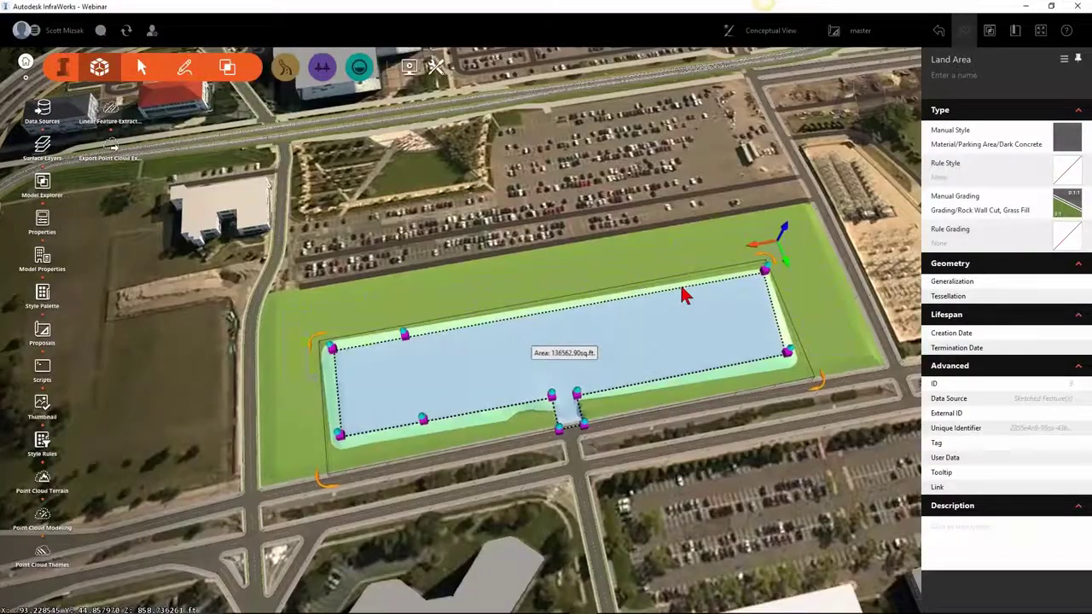
Step: Add a vertex on each long edge near the parking area's other end and one on the far edge opposite the driveway
{"action": "right_click", "coordinate": [682, 294]}
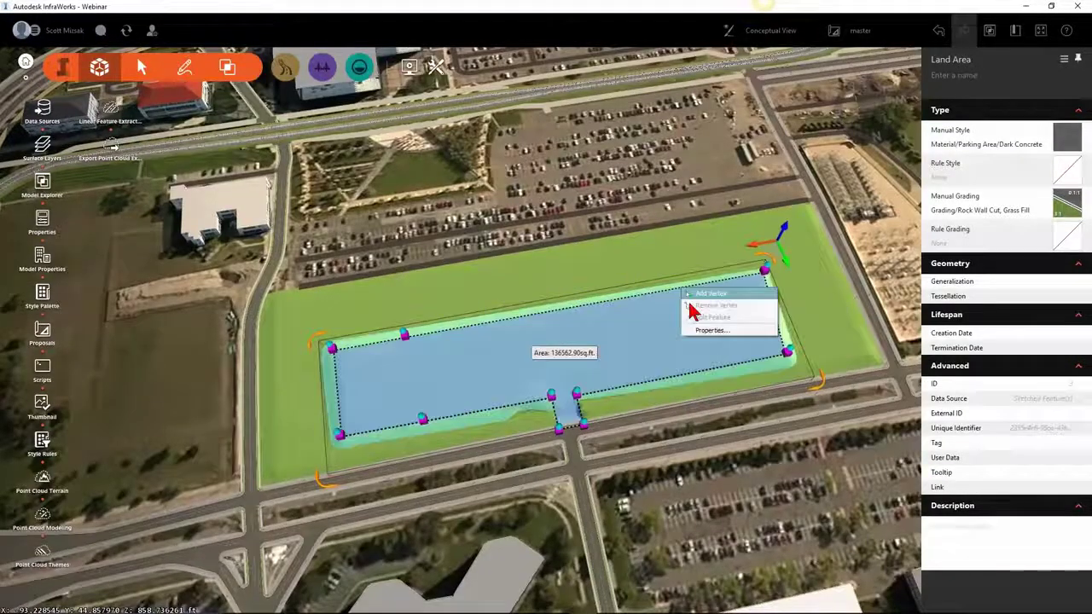
{"action": "left_click", "coordinate": [695, 311]}
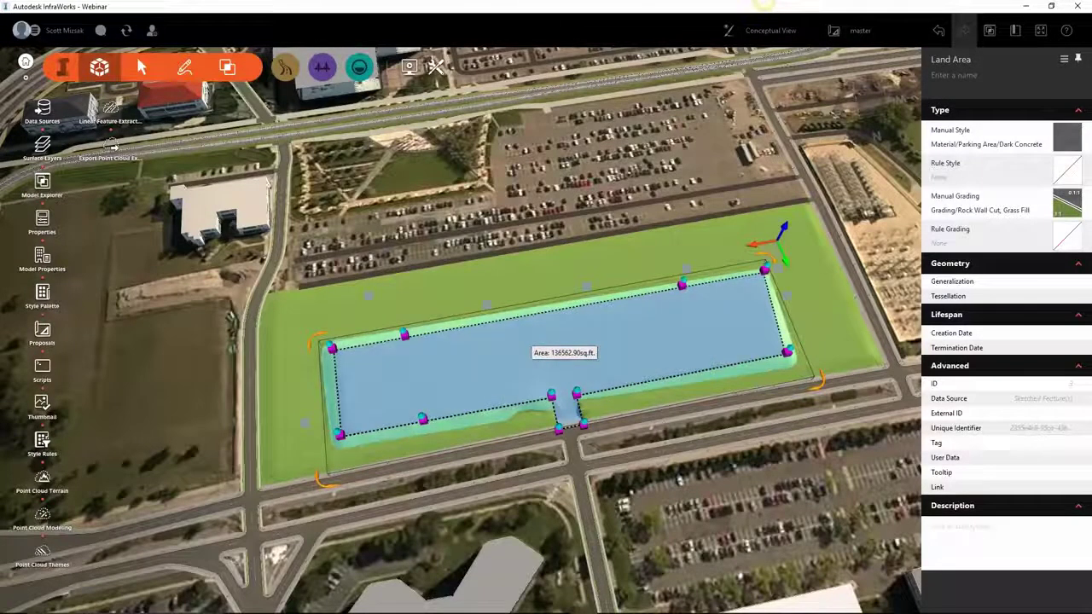
{"action": "right_click", "coordinate": [707, 375]}
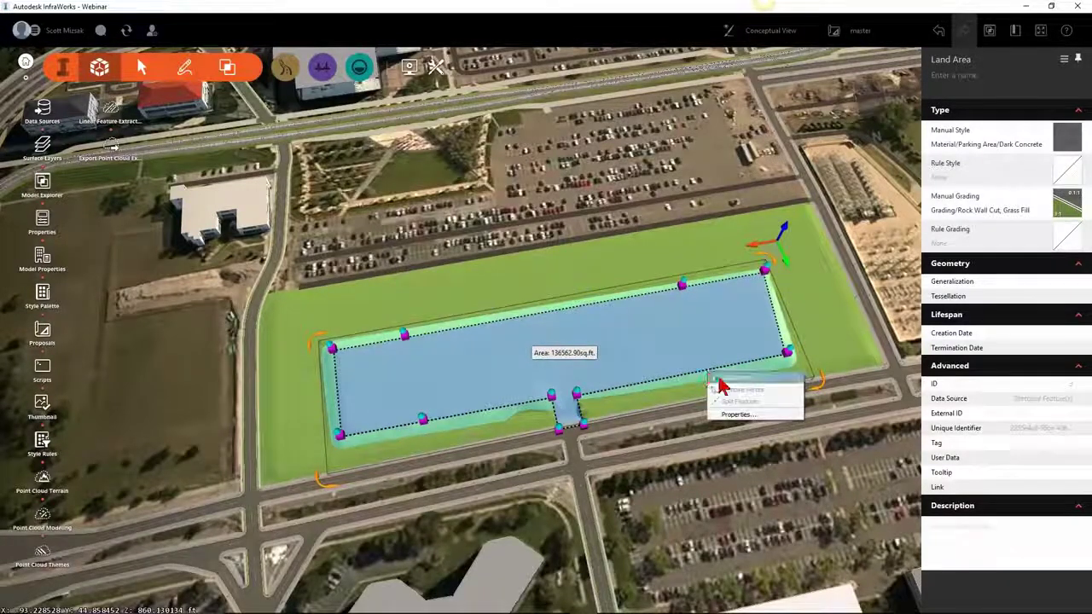
{"action": "left_click", "coordinate": [719, 382]}
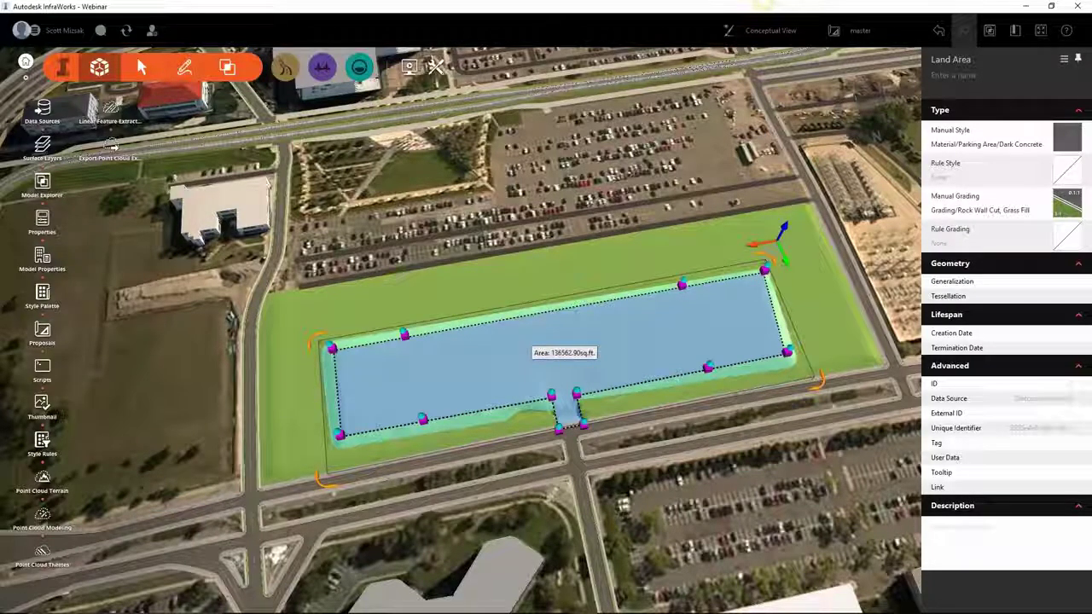
{"action": "right_click", "coordinate": [550, 320]}
{"action": "left_click", "coordinate": [559, 324]}
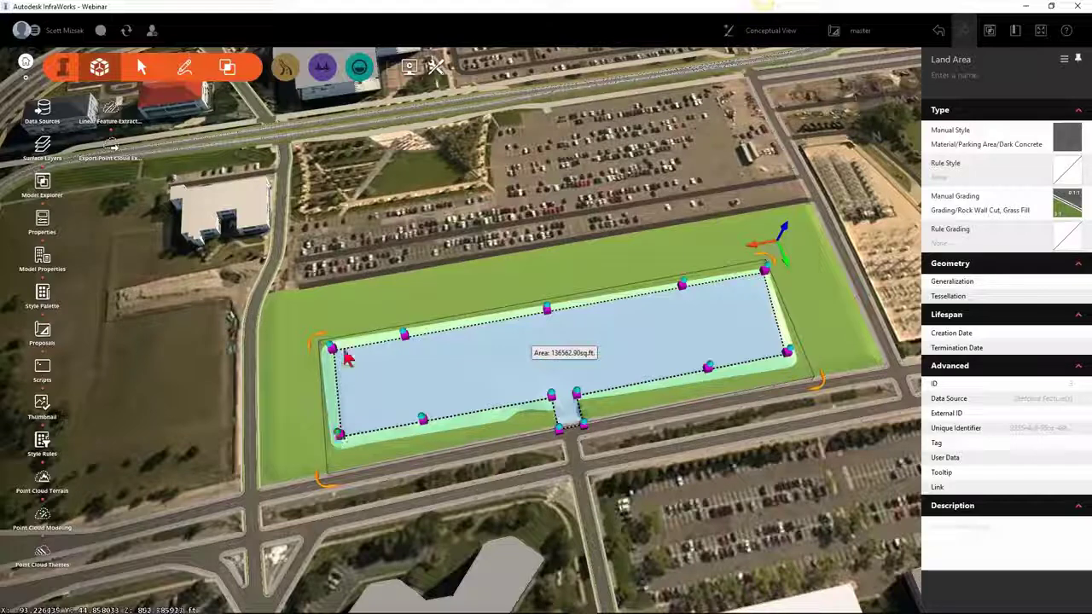
{"action": "left_click", "coordinate": [423, 418]}
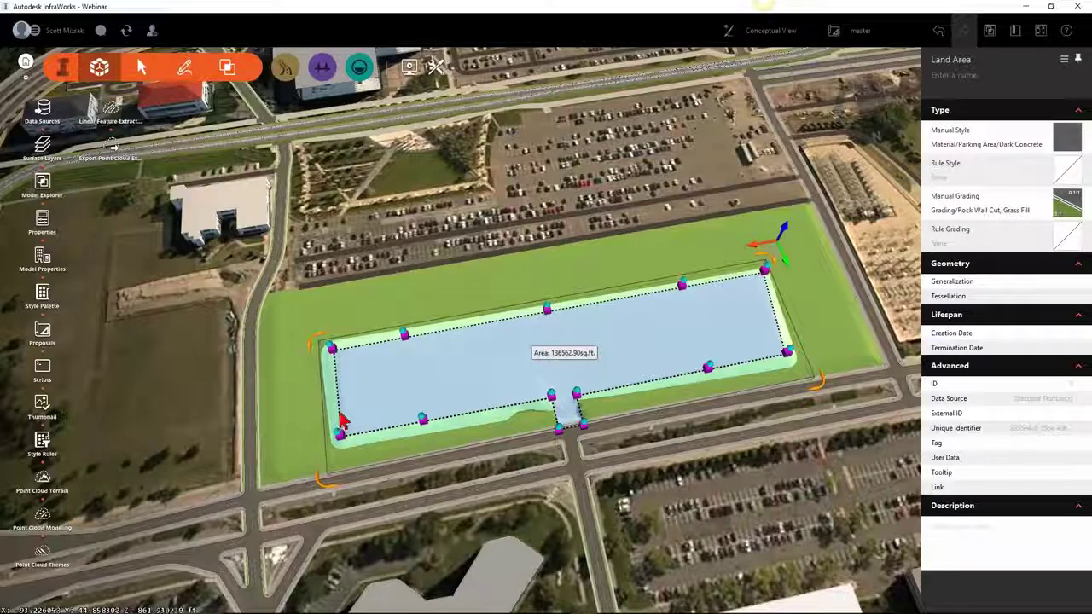
{"action": "left_click_drag", "start_coordinate": [338, 405], "coordinate": [503, 388]}
{"action": "key", "text": "Escape"}
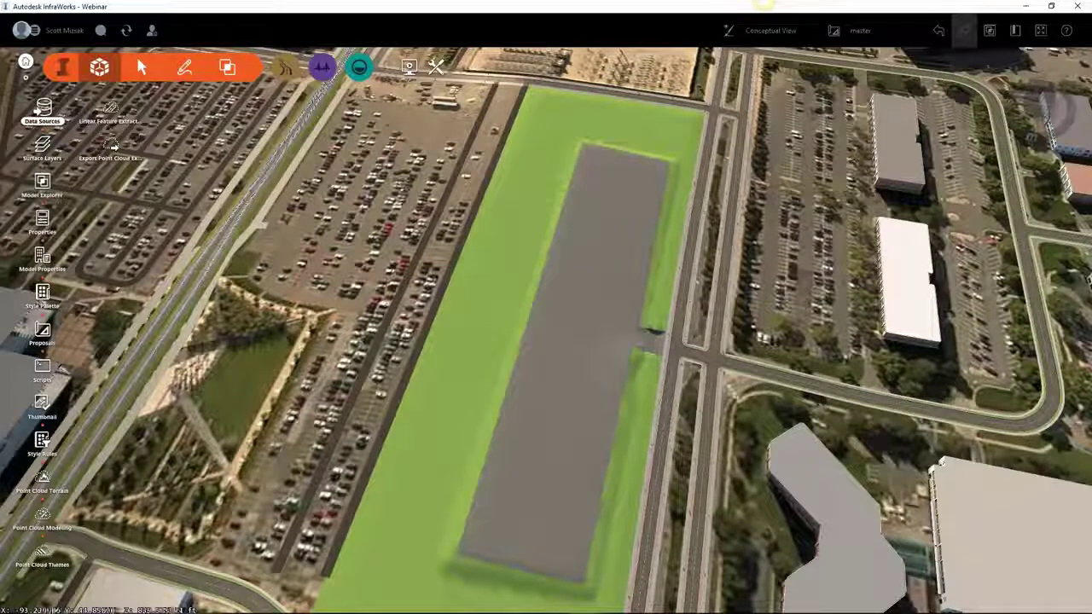
Step: Add the file Minn-U_Project.fbx from the Desktop as a 3D Model data source
{"action": "left_click", "coordinate": [41, 108]}
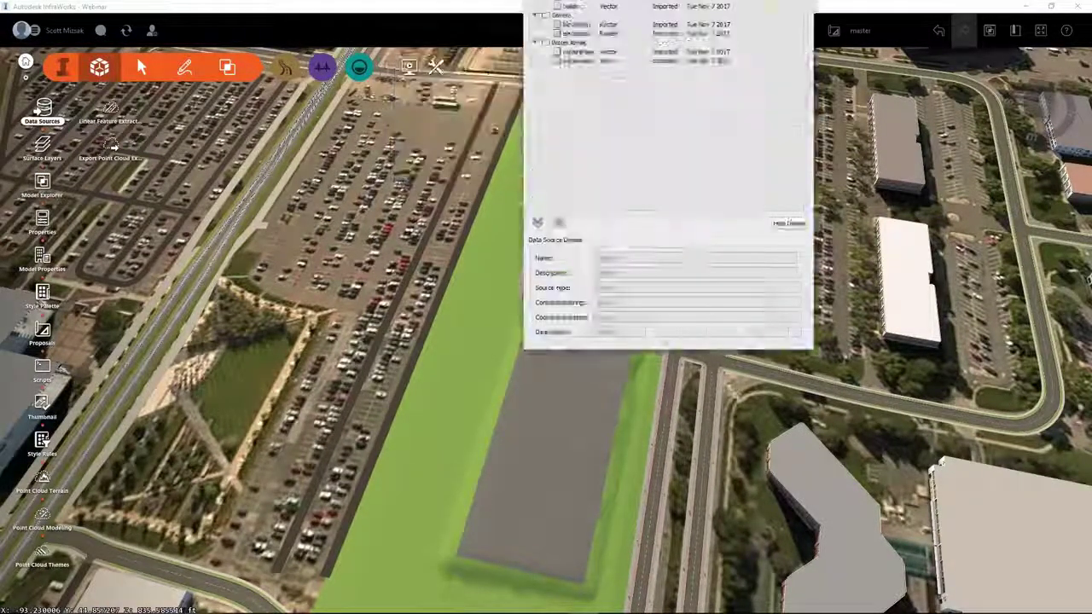
{"action": "left_click_drag", "start_coordinate": [678, 4], "coordinate": [894, 73]}
{"action": "left_click", "coordinate": [771, 105]}
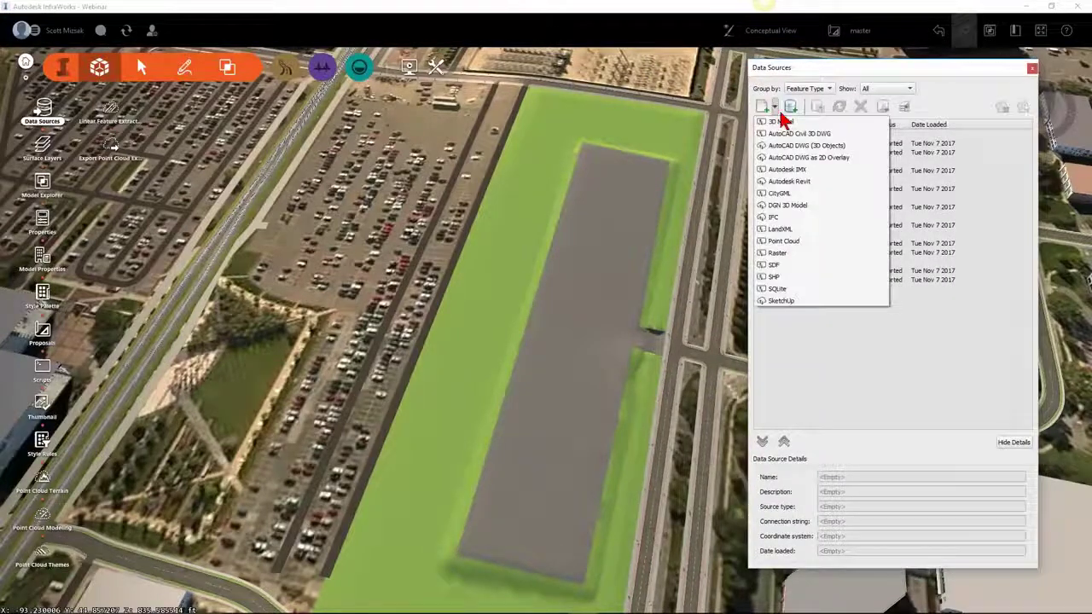
{"action": "left_click", "coordinate": [783, 158]}
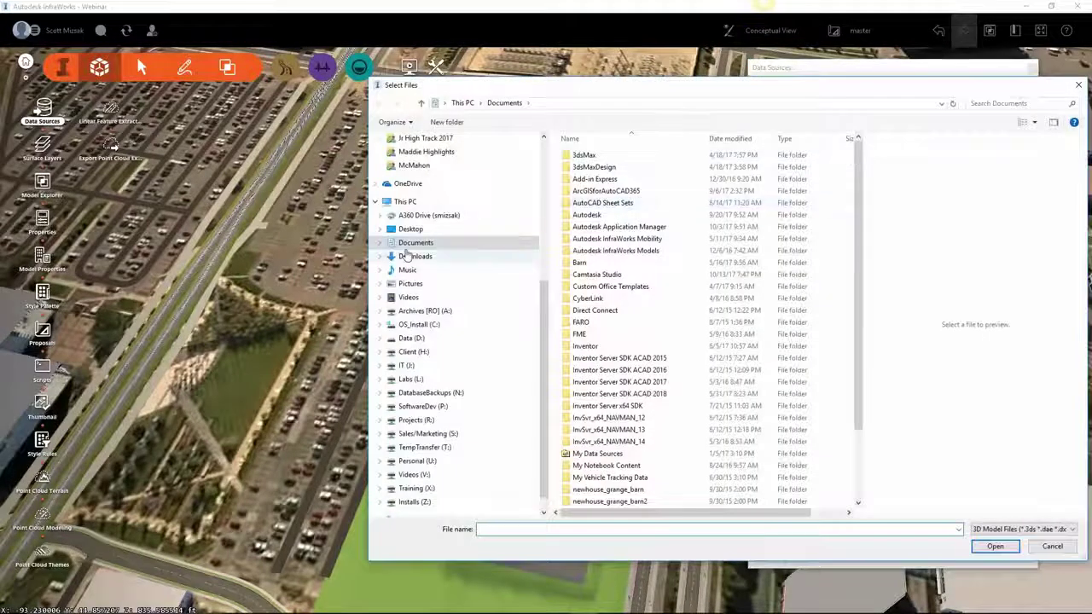
{"action": "left_click", "coordinate": [412, 228]}
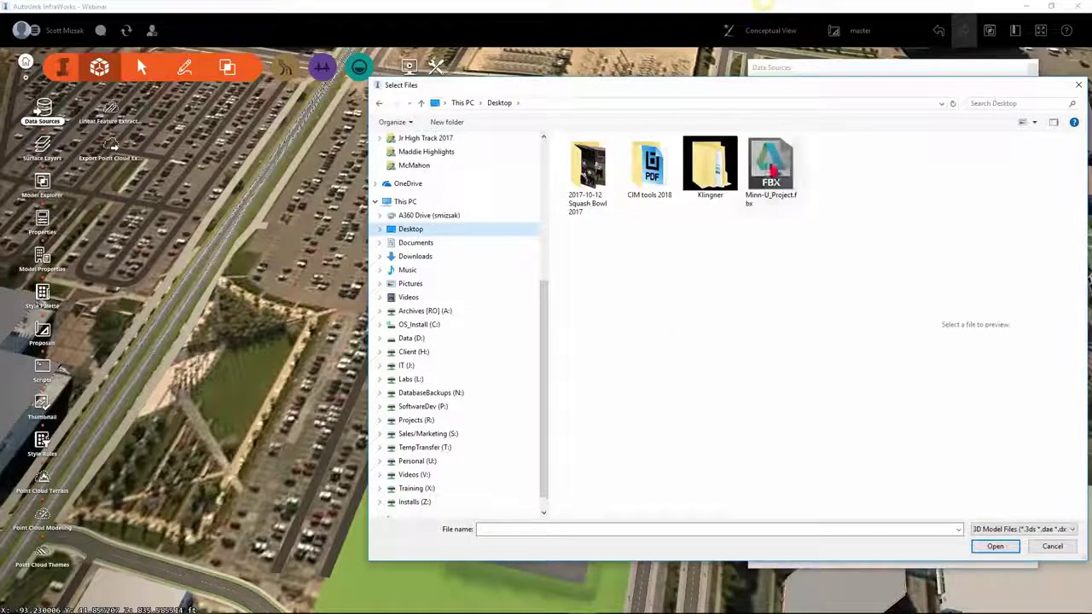
{"action": "double_click", "coordinate": [771, 171]}
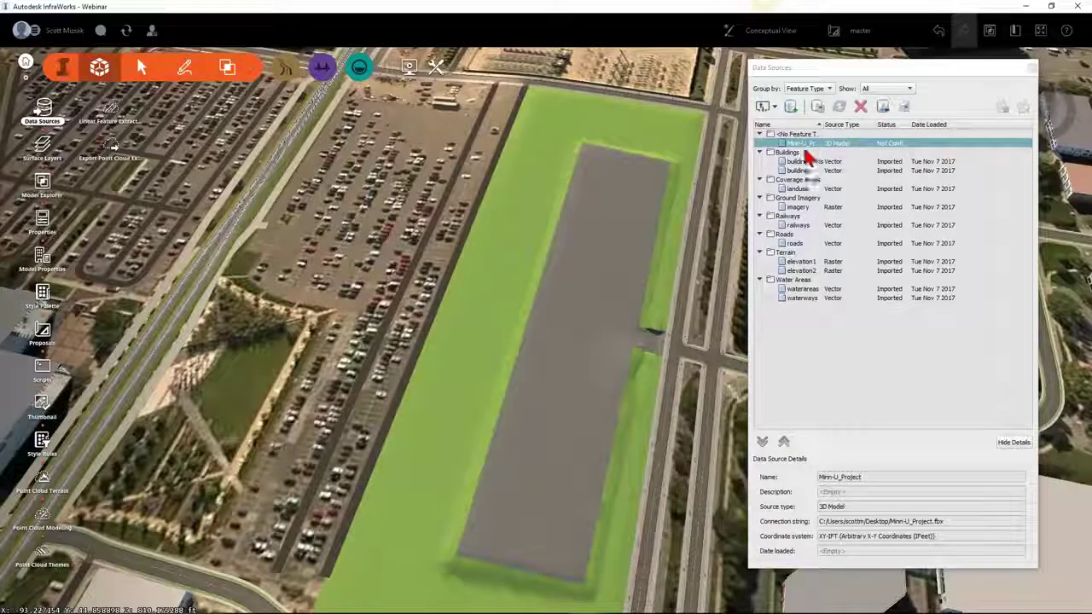
Step: Configure the Minn-U_Project source as City Furniture and place the building interactively on the grass beside the parking area, opposite the driveway
{"action": "right_click", "coordinate": [807, 146]}
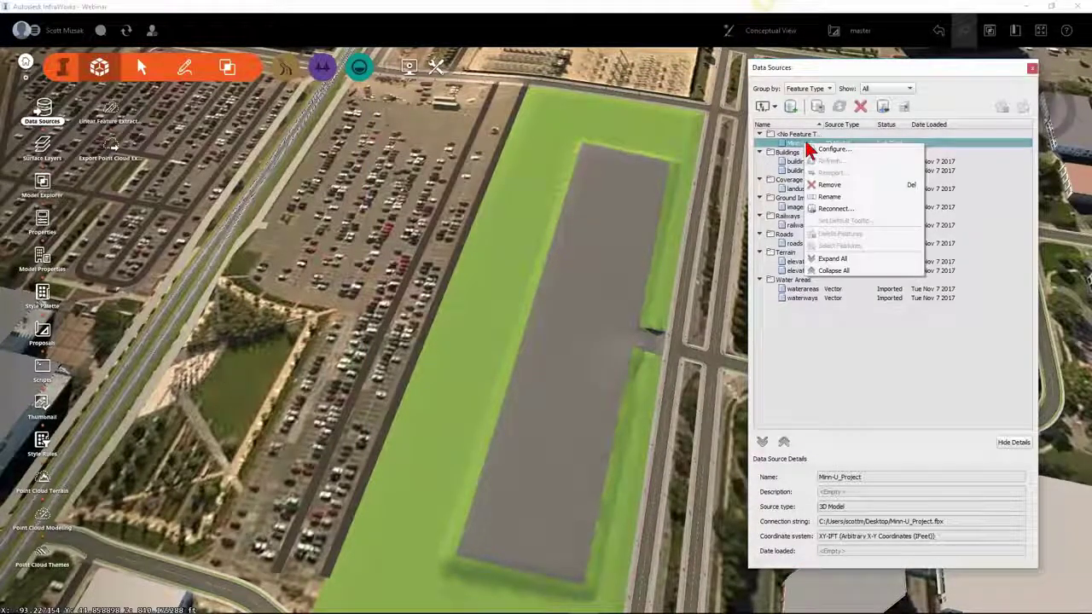
{"action": "left_click", "coordinate": [834, 151]}
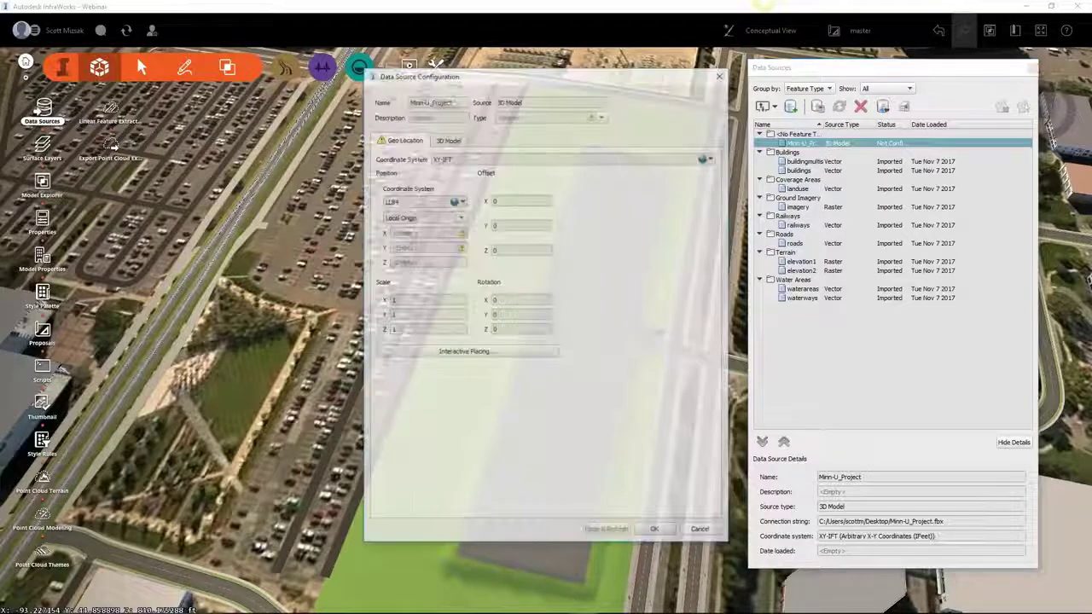
{"action": "left_click", "coordinate": [601, 117]}
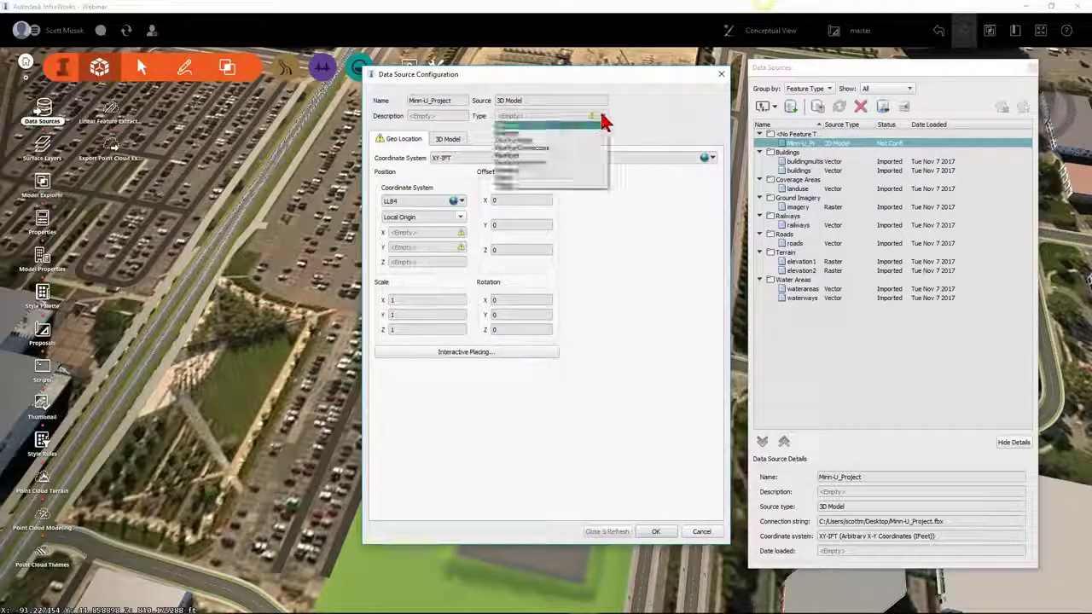
{"action": "left_click", "coordinate": [527, 142]}
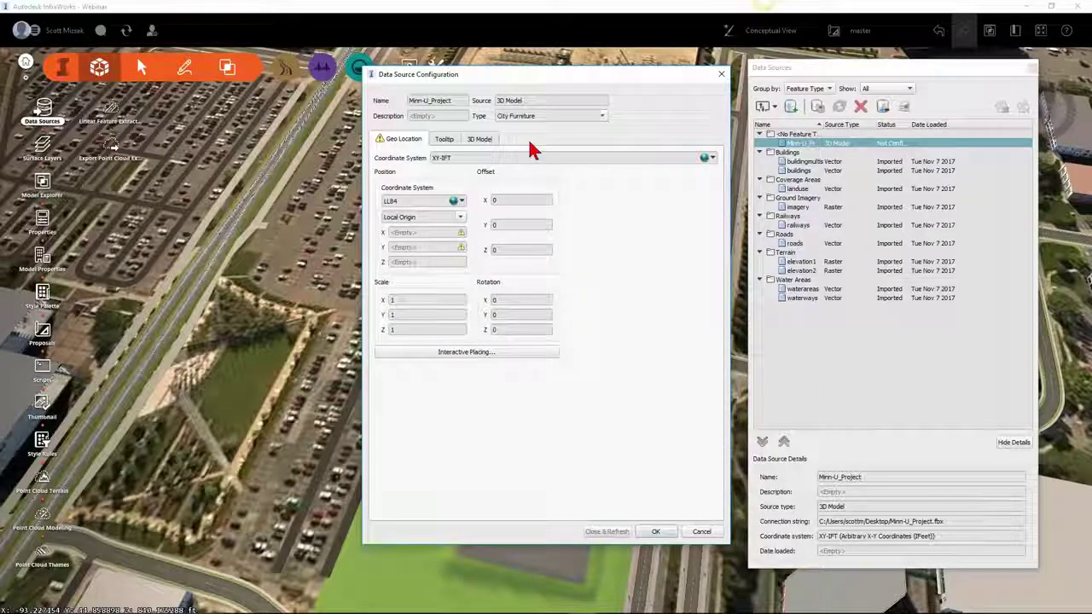
{"action": "left_click", "coordinate": [478, 353]}
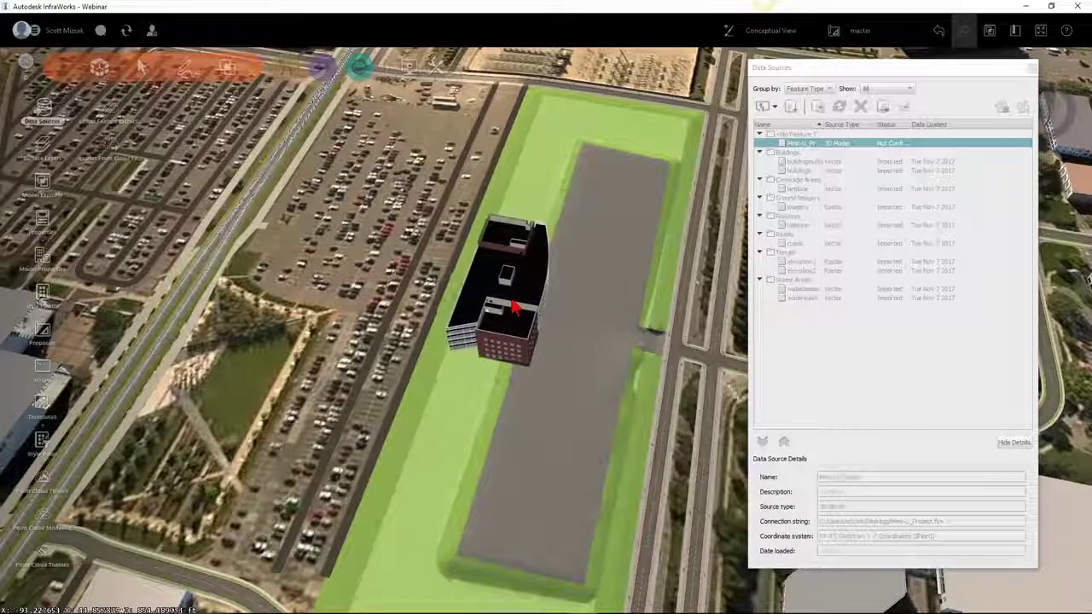
{"action": "left_click", "coordinate": [518, 308]}
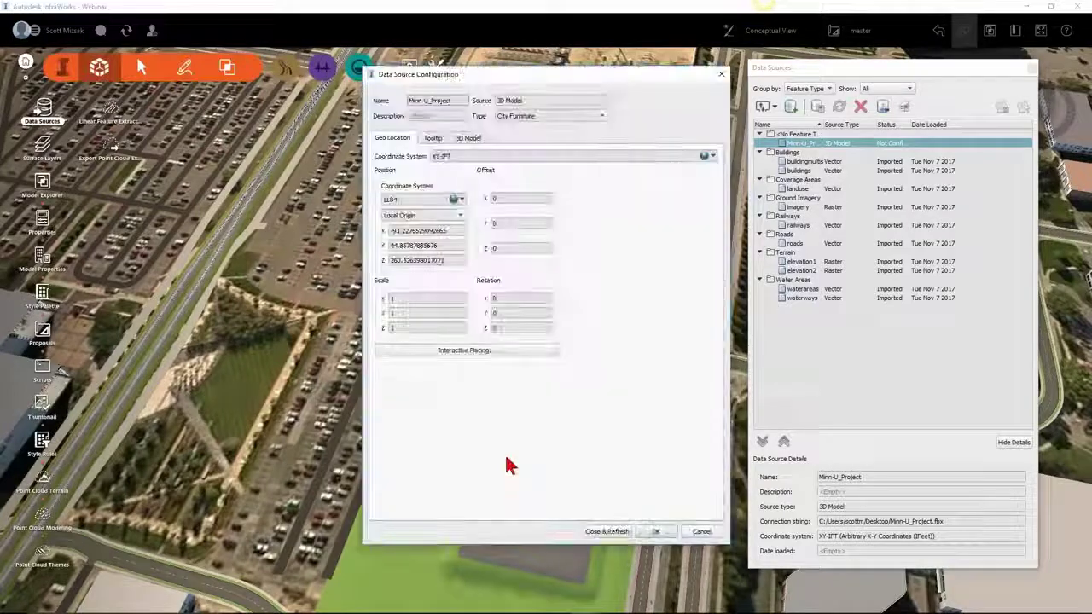
{"action": "left_click", "coordinate": [609, 532]}
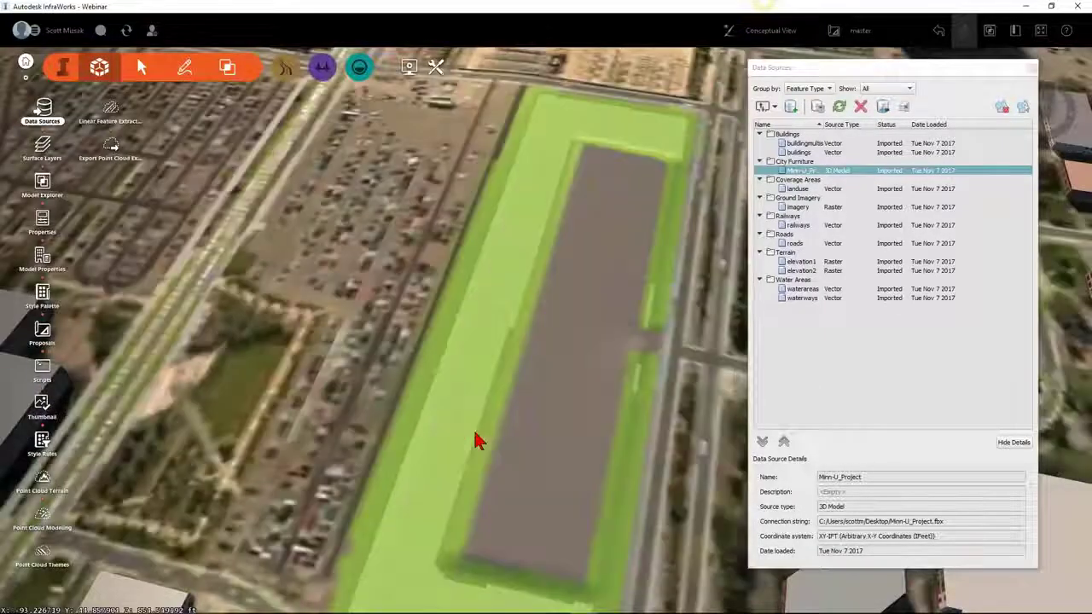
Step: Move the vertex on the parking area's building-side edge, between the building and the nearer end, inward toward the road
{"action": "middle_click_drag", "start_coordinate": [480, 446], "coordinate": [269, 363], "text": "shift"}
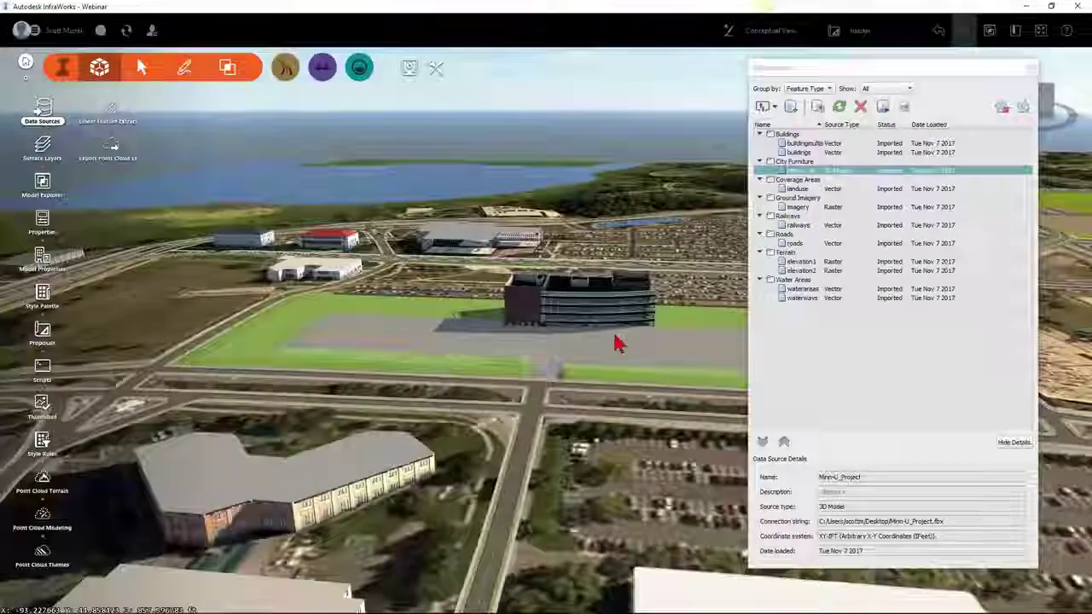
{"action": "scroll", "coordinate": [631, 350], "scroll_direction": "up", "scroll_amount": 5}
{"action": "scroll", "coordinate": [650, 365], "scroll_direction": "down", "scroll_amount": 3}
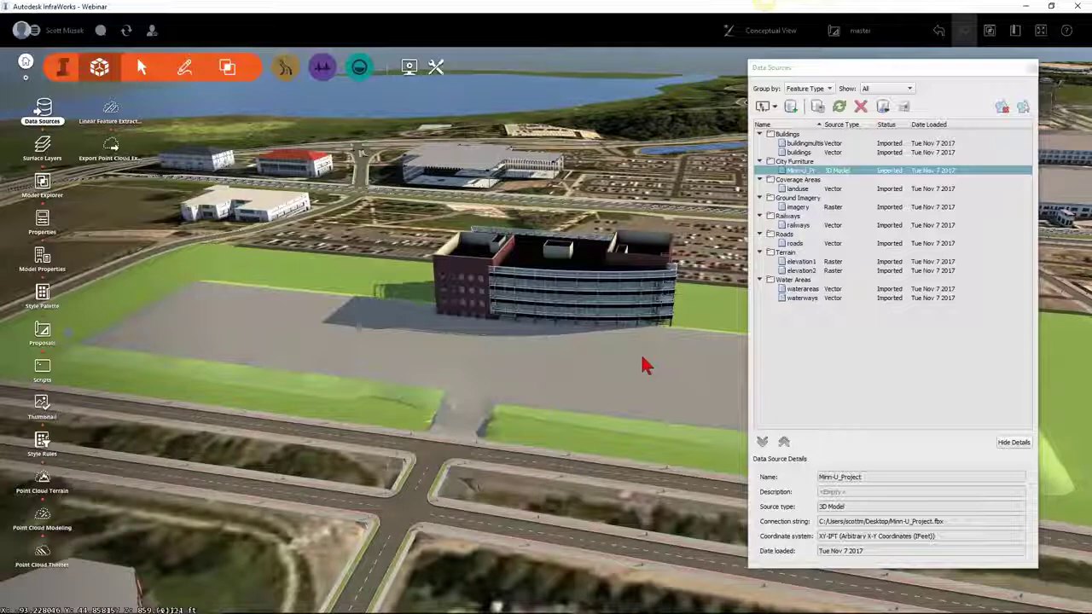
{"action": "scroll", "coordinate": [642, 357], "scroll_direction": "down", "scroll_amount": 2}
{"action": "left_click_drag", "start_coordinate": [634, 355], "coordinate": [660, 440]}
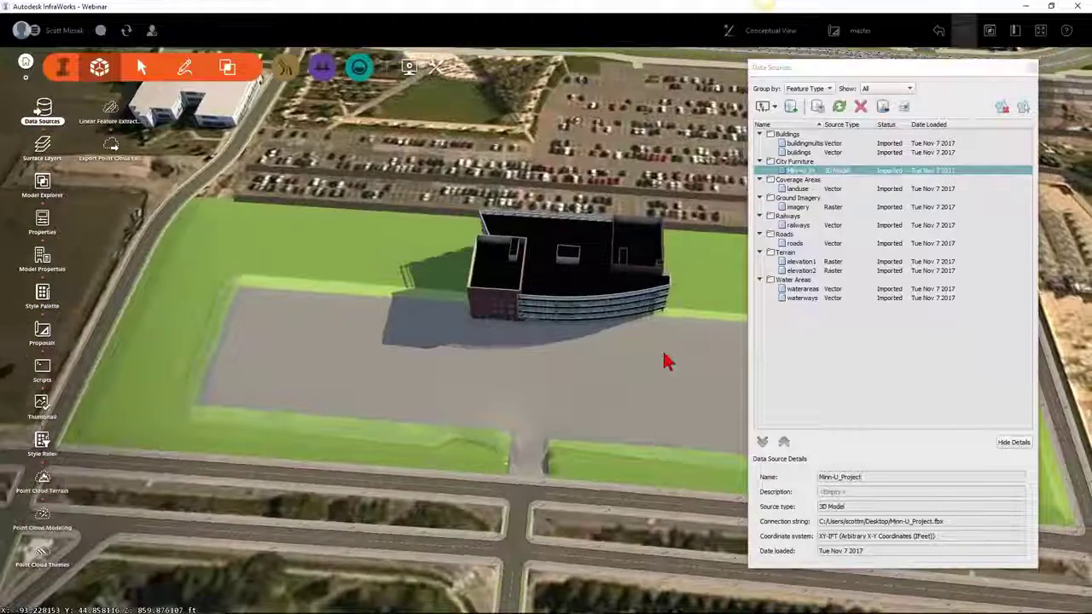
{"action": "left_click_drag", "start_coordinate": [667, 362], "coordinate": [515, 429]}
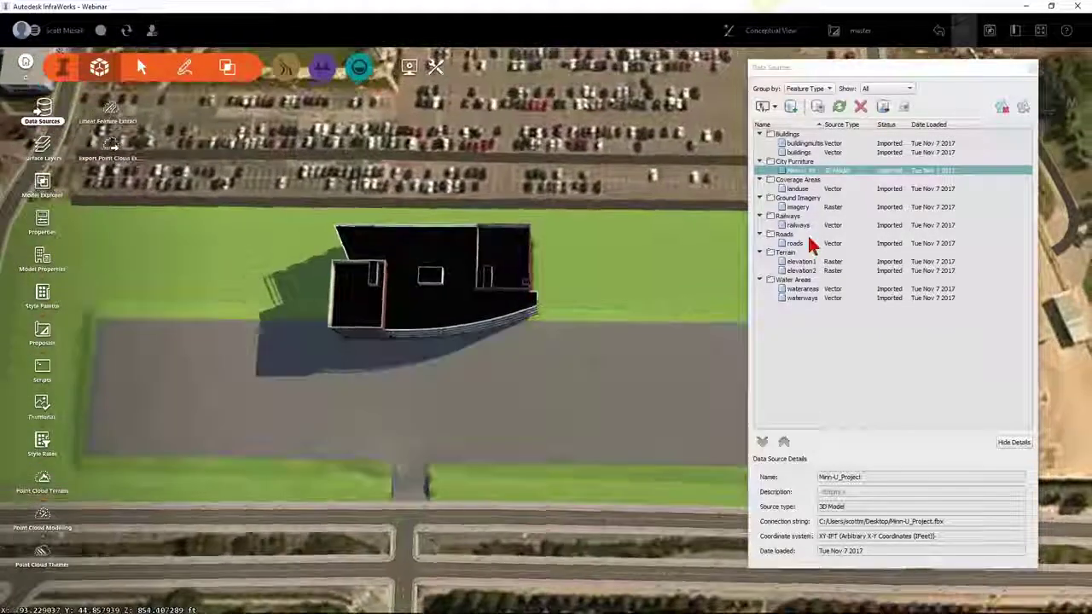
{"action": "middle_click_drag", "start_coordinate": [381, 340], "coordinate": [256, 337]}
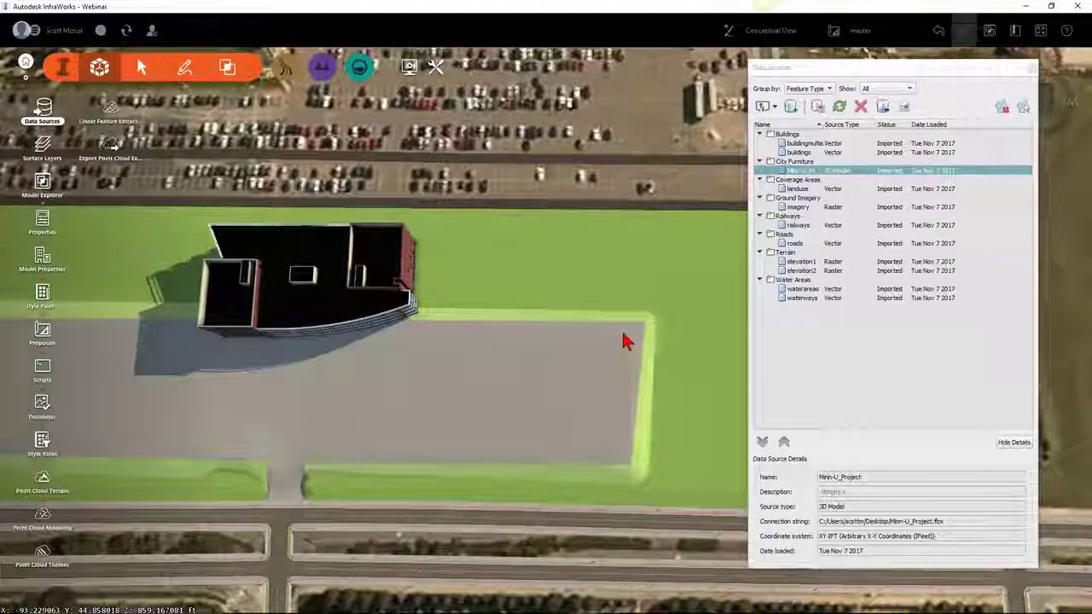
{"action": "left_click", "coordinate": [623, 341]}
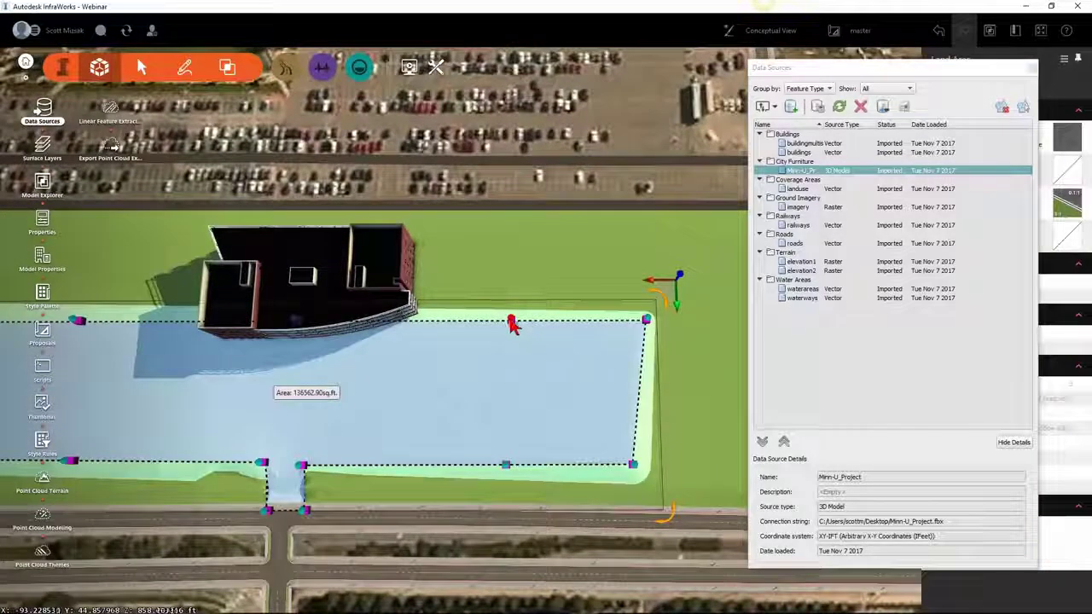
{"action": "left_click_drag", "start_coordinate": [510, 321], "coordinate": [506, 344]}
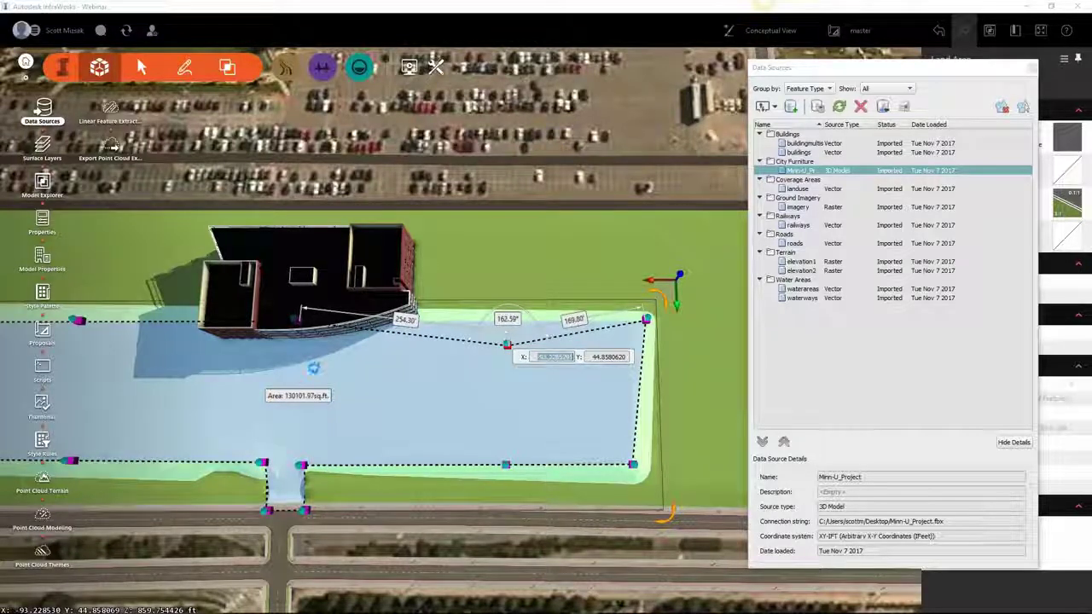
{"action": "key", "text": "Return"}
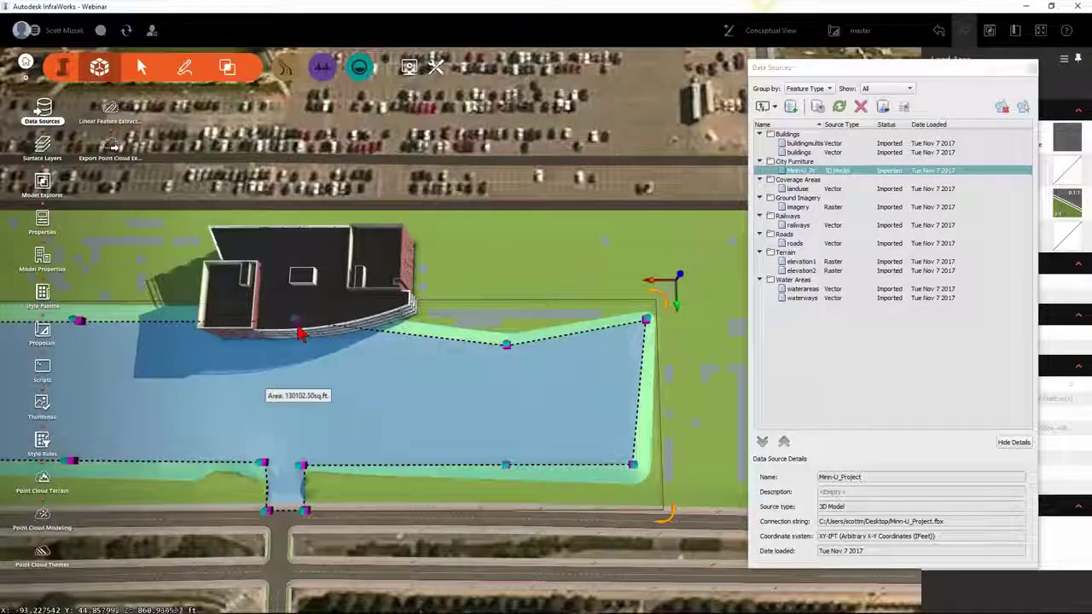
Step: Pull the remaining two building-side vertices of the parking area toward the road, clearing the building, and finish editing the area
{"action": "left_click_drag", "start_coordinate": [299, 331], "coordinate": [301, 346]}
{"action": "left_click_drag", "start_coordinate": [77, 320], "coordinate": [79, 346]}
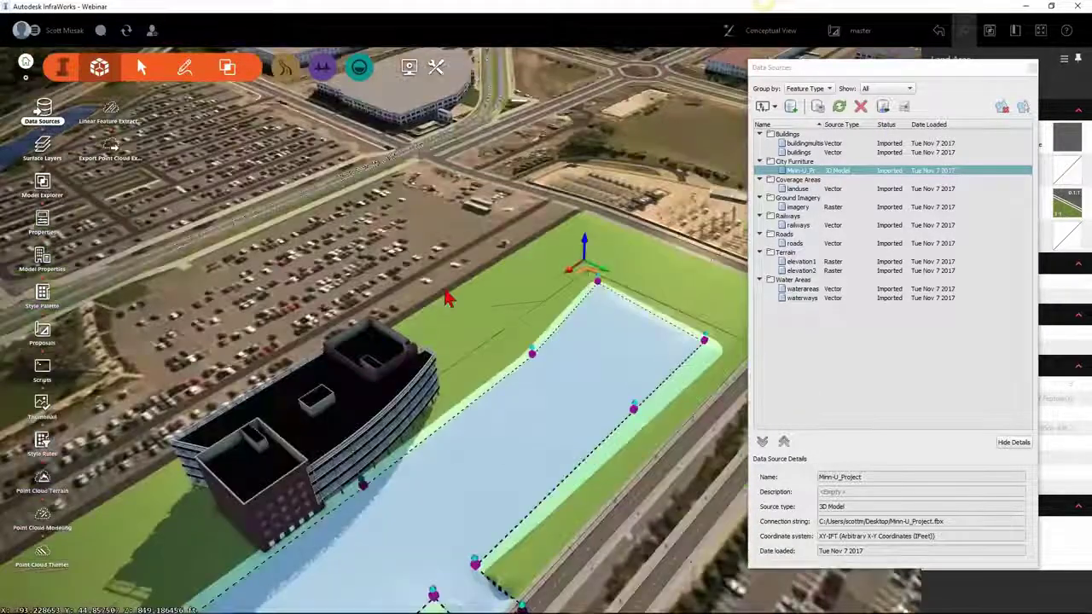
{"action": "double_click", "coordinate": [378, 441]}
{"action": "middle_click_drag", "start_coordinate": [361, 434], "coordinate": [517, 406]}
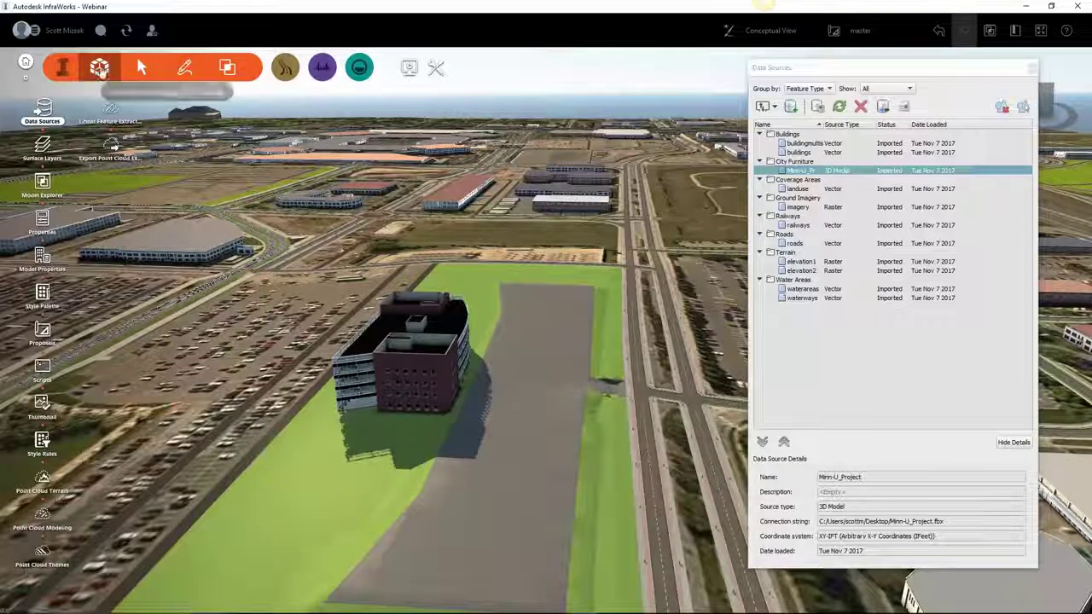
Step: Place a single T19-V03 Dark Red vegetation tree as city furniture on the grass beside the building's curved end
{"action": "left_click", "coordinate": [184, 67]}
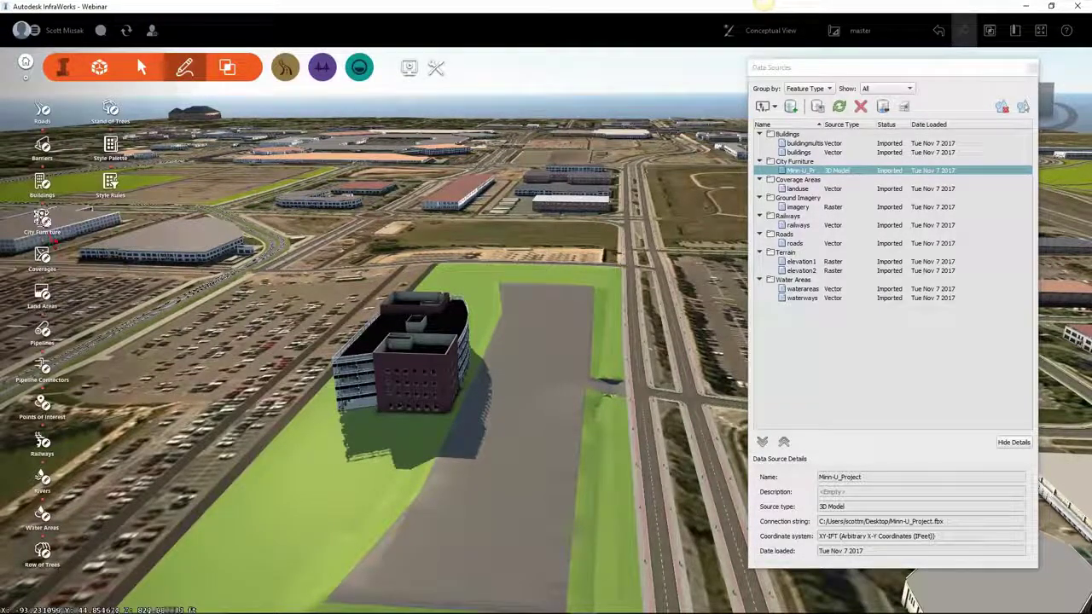
{"action": "left_click", "coordinate": [42, 220]}
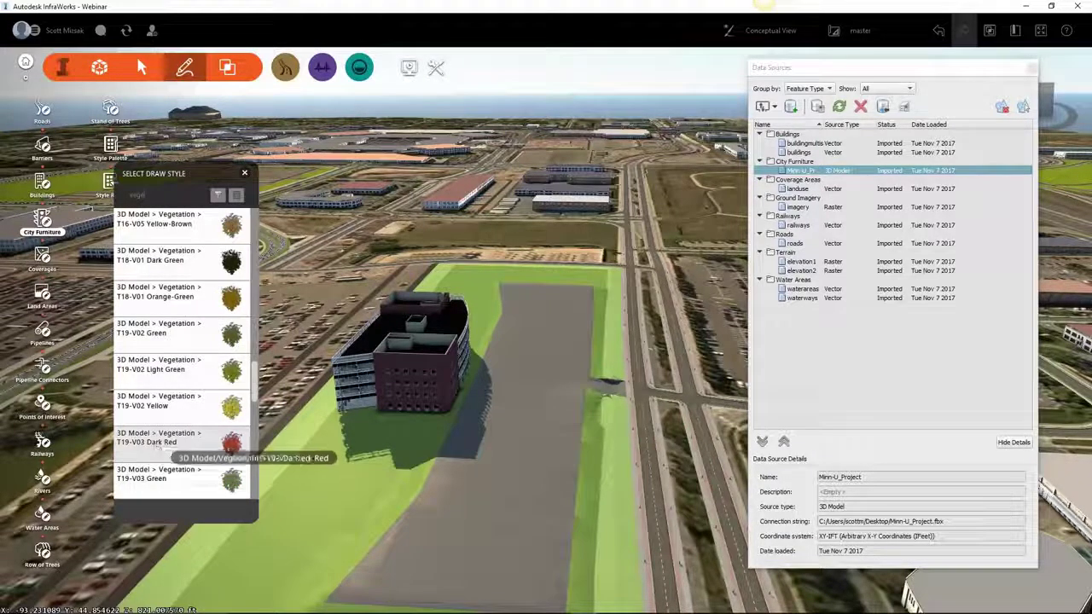
{"action": "double_click", "coordinate": [482, 339]}
{"action": "scroll", "coordinate": [481, 338], "scroll_direction": "up", "scroll_amount": 5}
{"action": "left_click_drag", "start_coordinate": [482, 339], "coordinate": [551, 312]}
{"action": "left_click", "coordinate": [551, 313]}
{"action": "left_click_drag", "start_coordinate": [453, 369], "coordinate": [333, 412]}
{"action": "scroll", "coordinate": [392, 395], "scroll_direction": "down", "scroll_amount": 5}
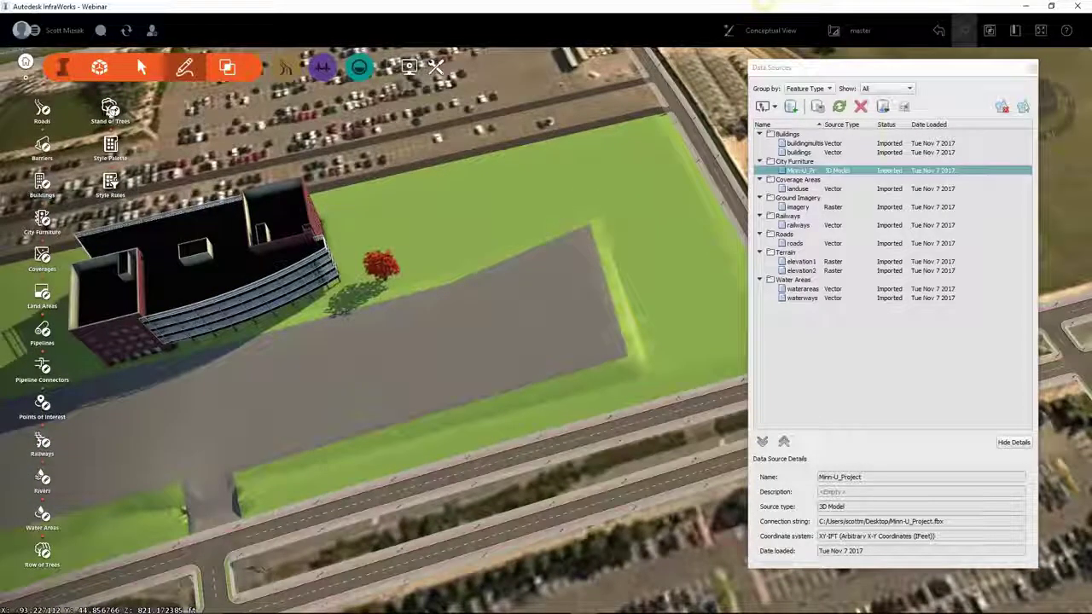
Step: Draw a T19-V03 Dark Red row of trees about 439 ft long from the single tree around the parking area's corner and end
{"action": "left_click", "coordinate": [42, 553]}
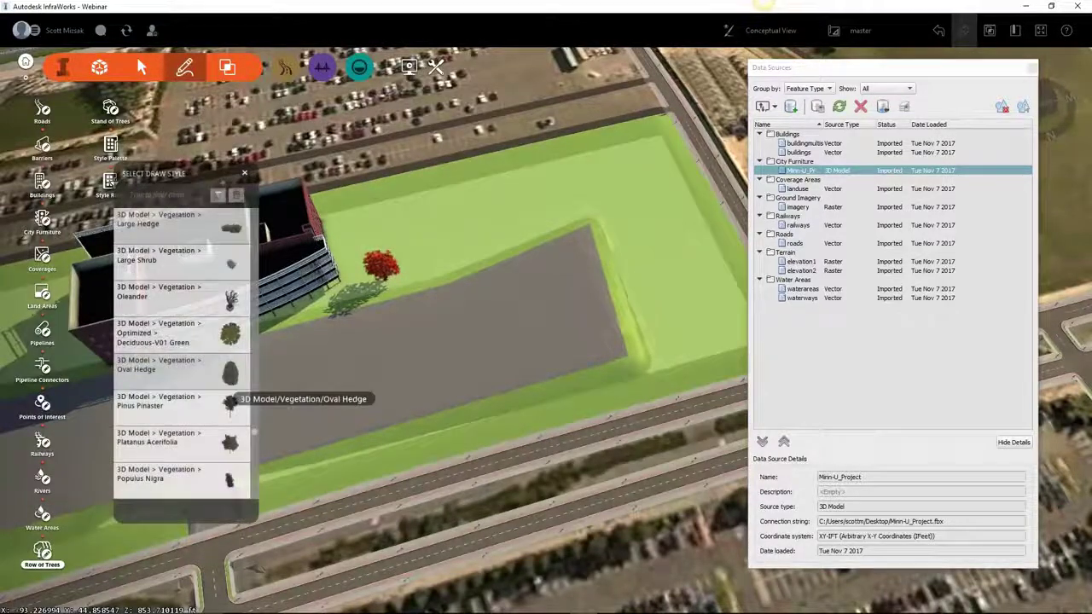
{"action": "scroll", "coordinate": [192, 452], "scroll_direction": "down", "scroll_amount": 5}
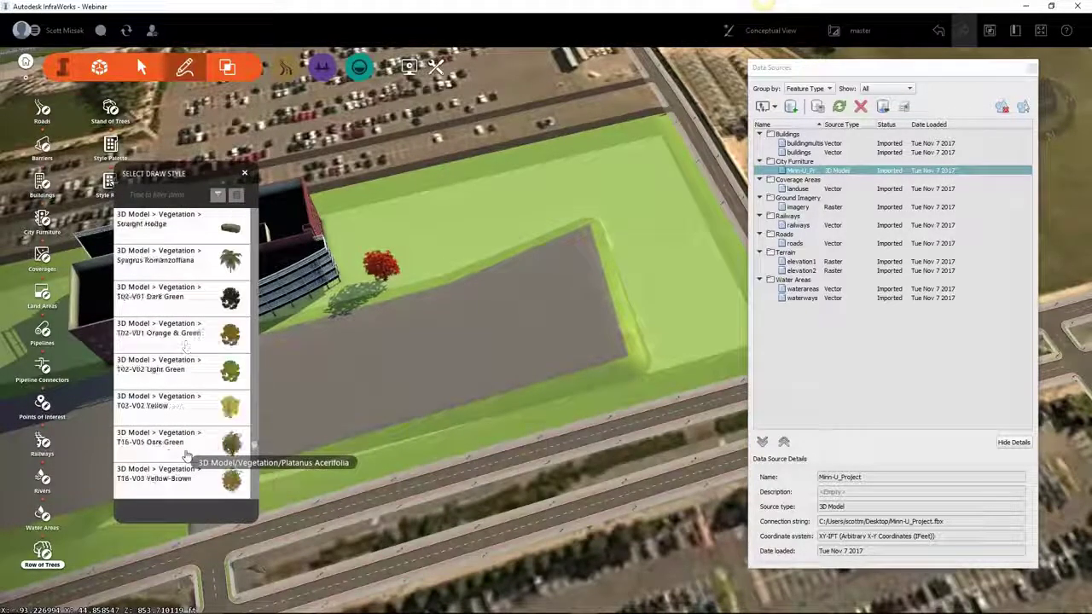
{"action": "scroll", "coordinate": [185, 443], "scroll_direction": "down", "scroll_amount": 5}
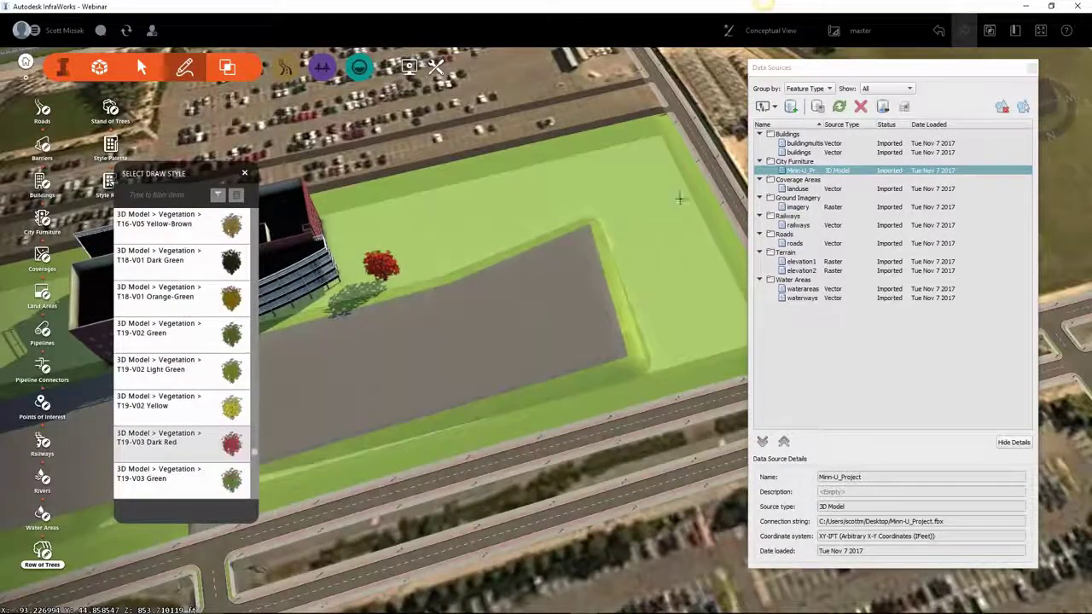
{"action": "left_click", "coordinate": [417, 264]}
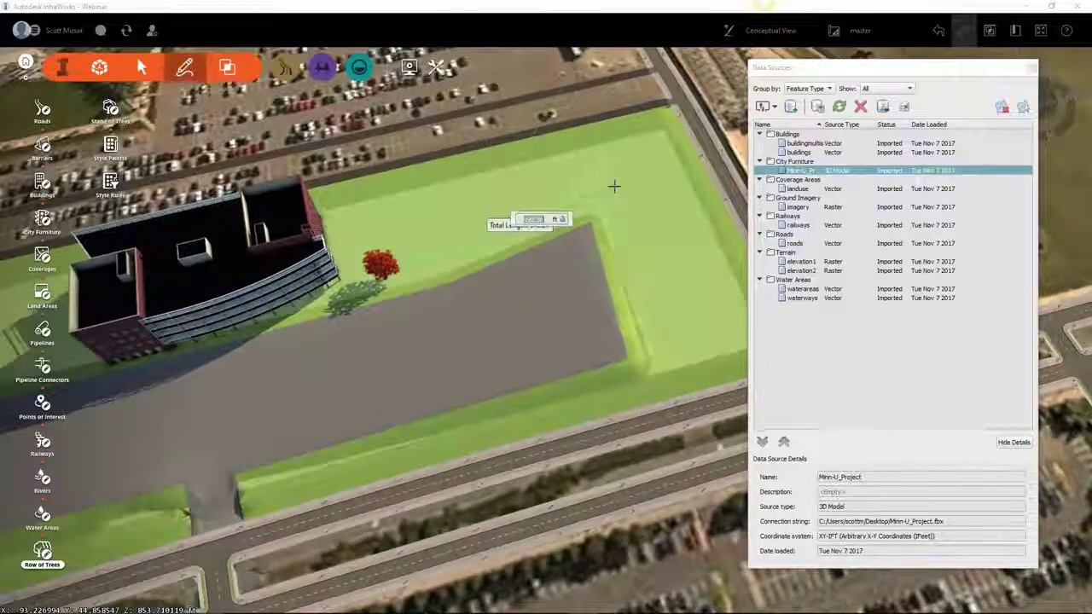
{"action": "left_click", "coordinate": [611, 191]}
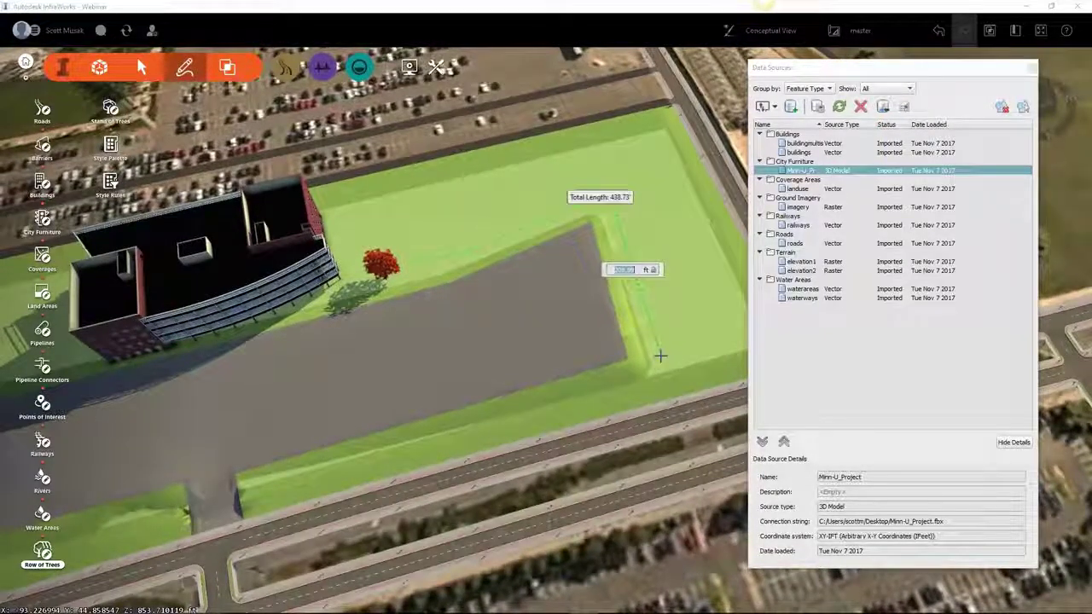
{"action": "double_click", "coordinate": [660, 355]}
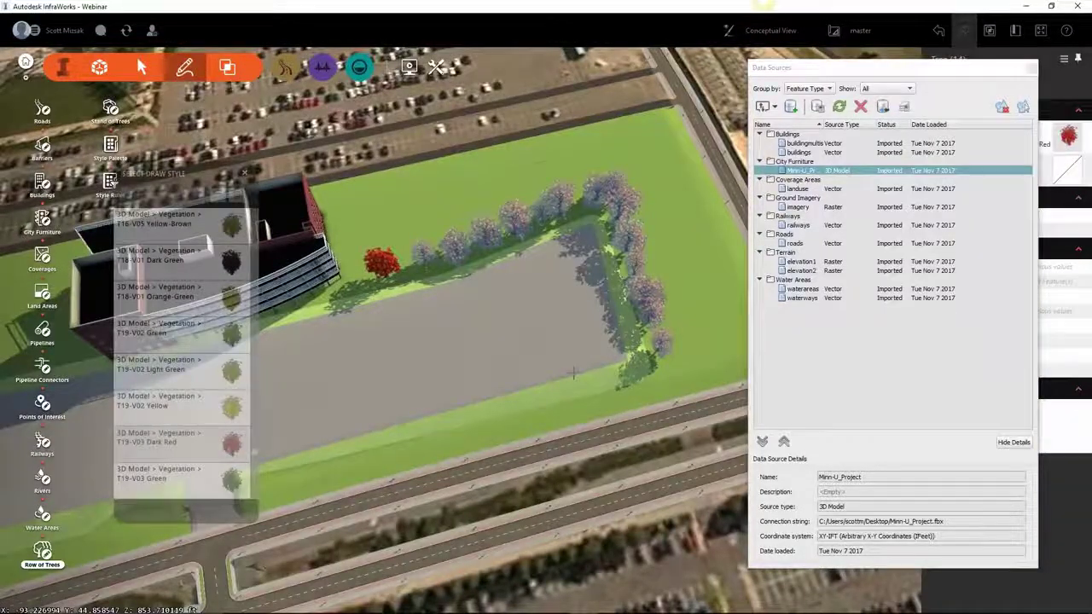
Step: Draw another T19-V03 Dark Red row of trees from the building's other side around the parking area's opposite corner and end
{"action": "middle_click_drag", "start_coordinate": [381, 396], "coordinate": [397, 309]}
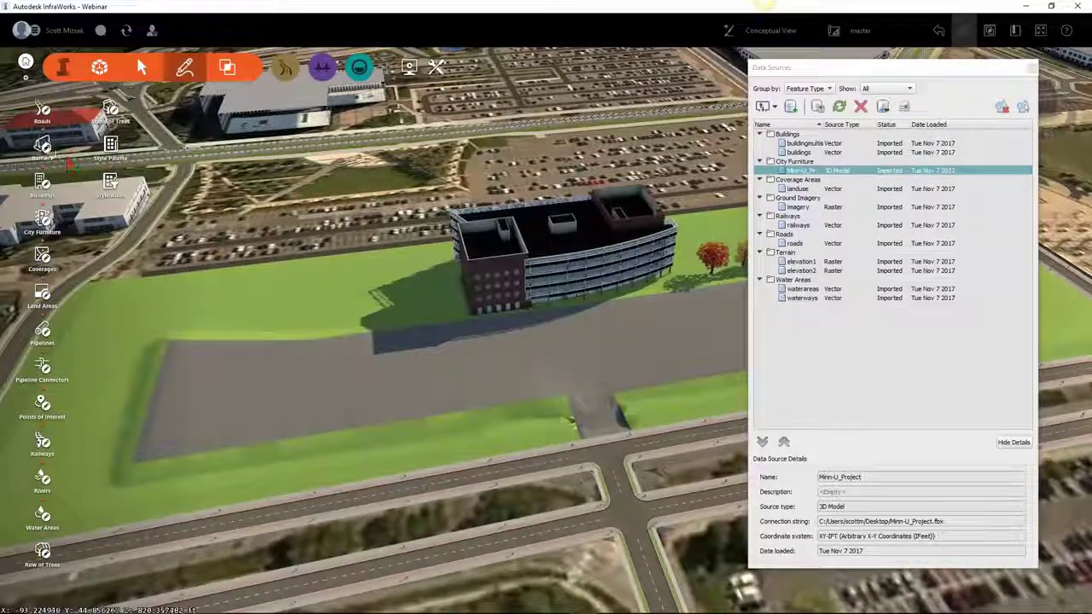
{"action": "left_click", "coordinate": [42, 552]}
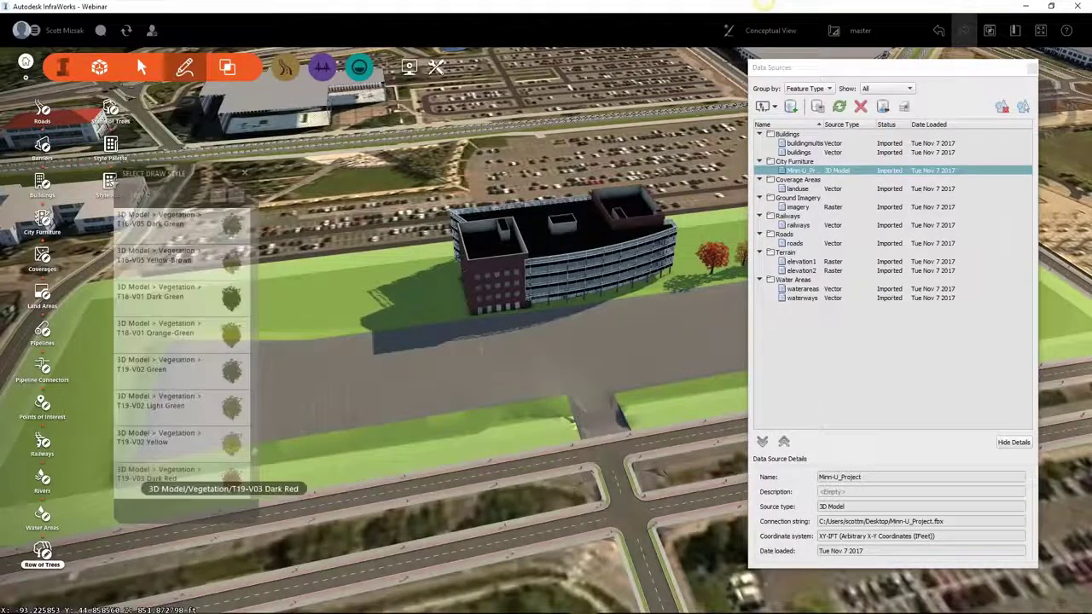
{"action": "left_click", "coordinate": [446, 302]}
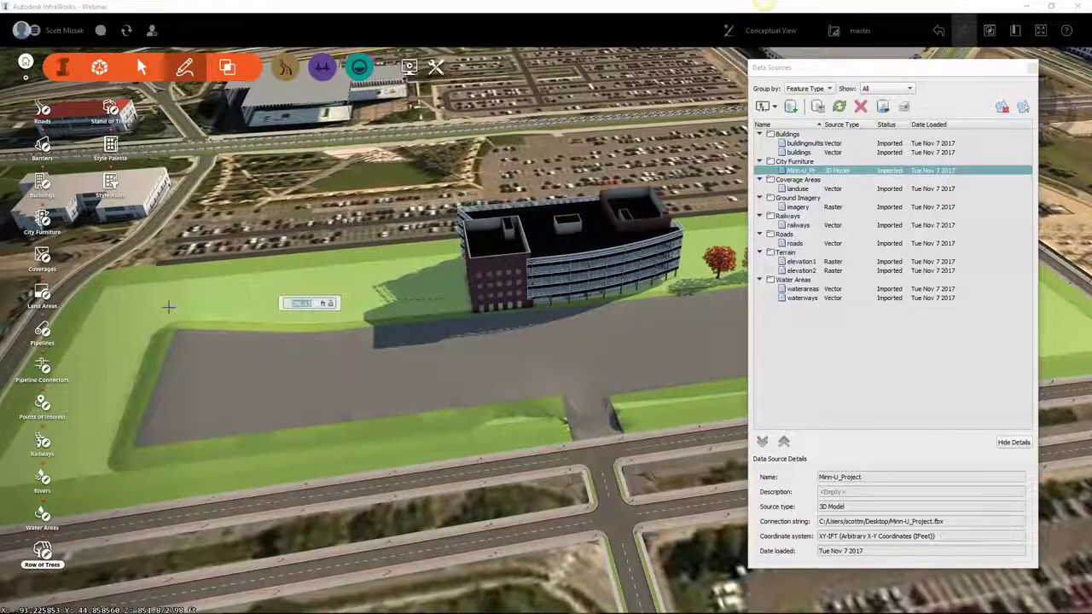
{"action": "left_click", "coordinate": [156, 305]}
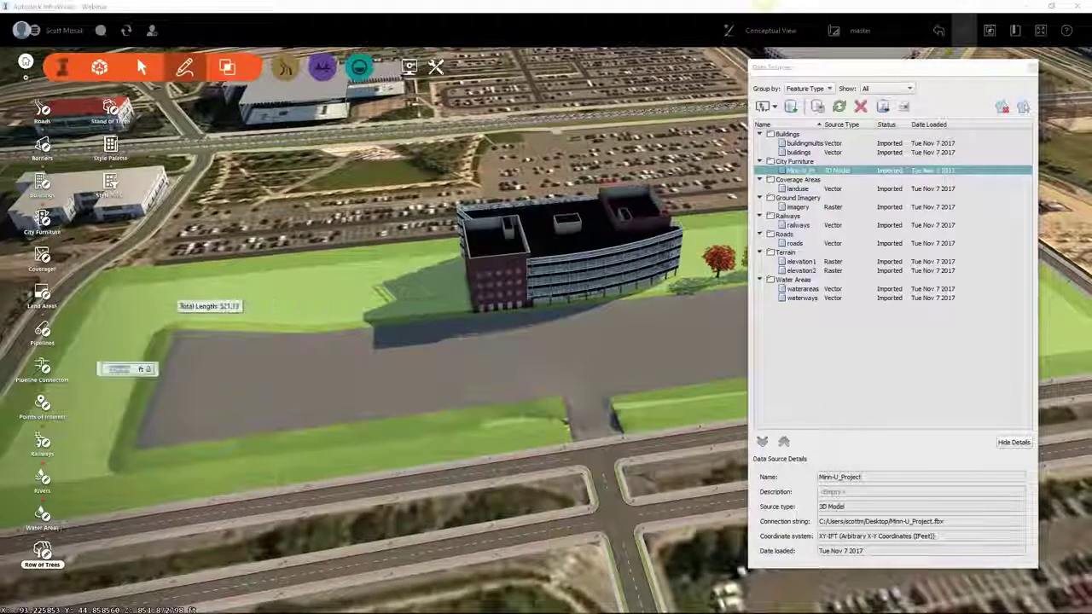
{"action": "double_click", "coordinate": [95, 470]}
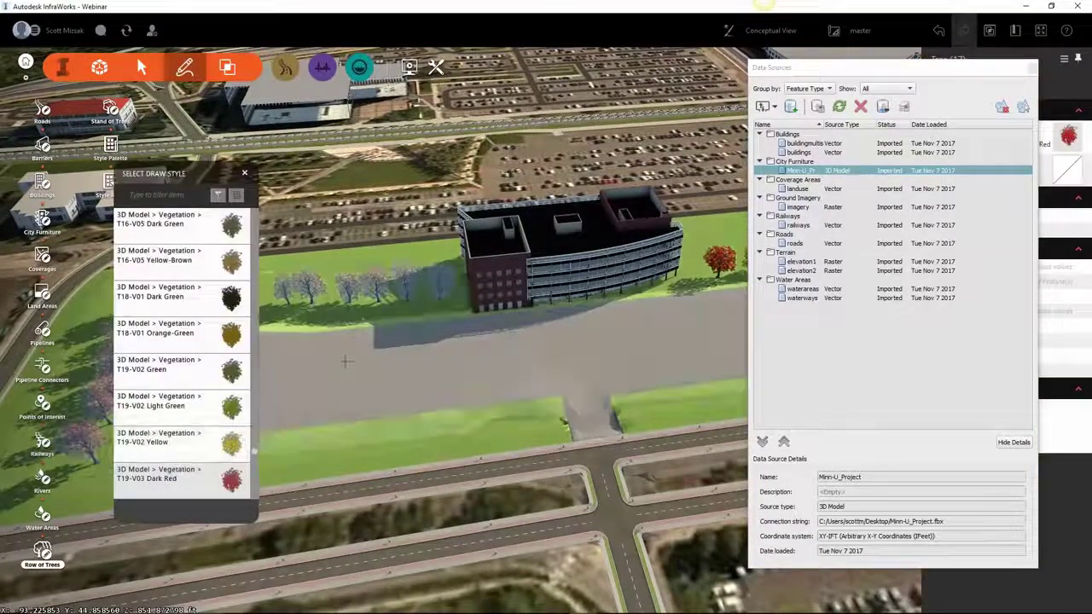
{"action": "key", "text": "Escape"}
{"action": "scroll", "coordinate": [433, 334], "scroll_direction": "down", "scroll_amount": 3}
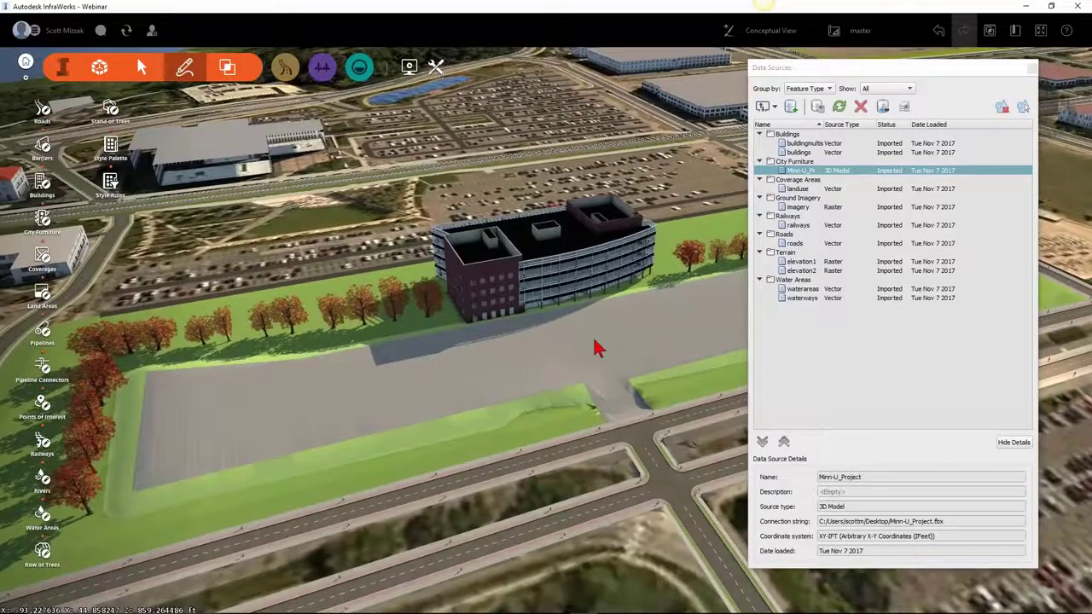
{"action": "scroll", "coordinate": [275, 321], "scroll_direction": "up", "scroll_amount": 5}
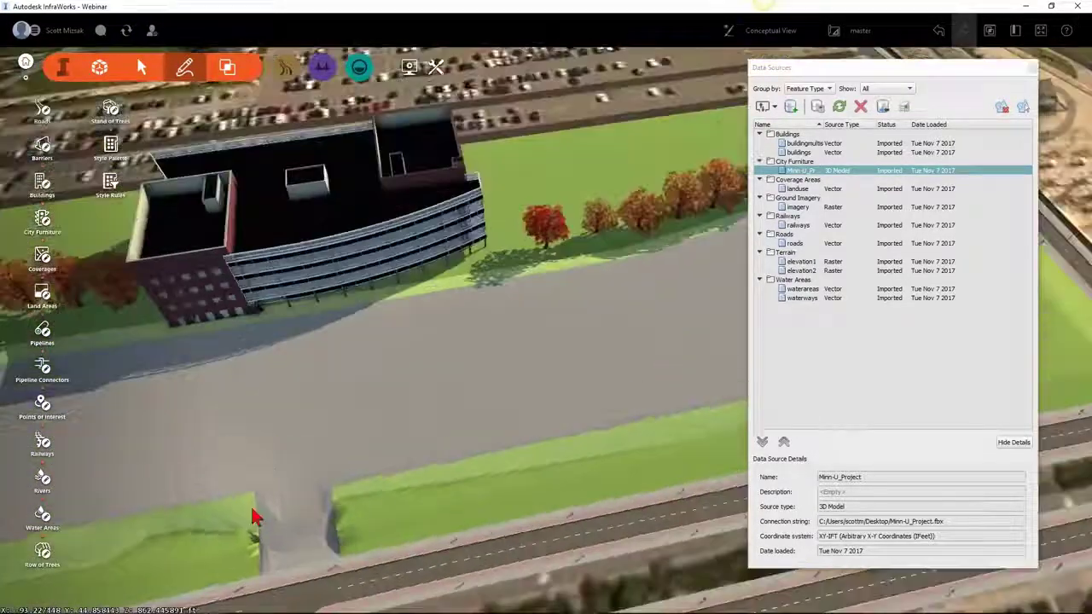
{"action": "left_click_drag", "start_coordinate": [253, 510], "coordinate": [288, 433]}
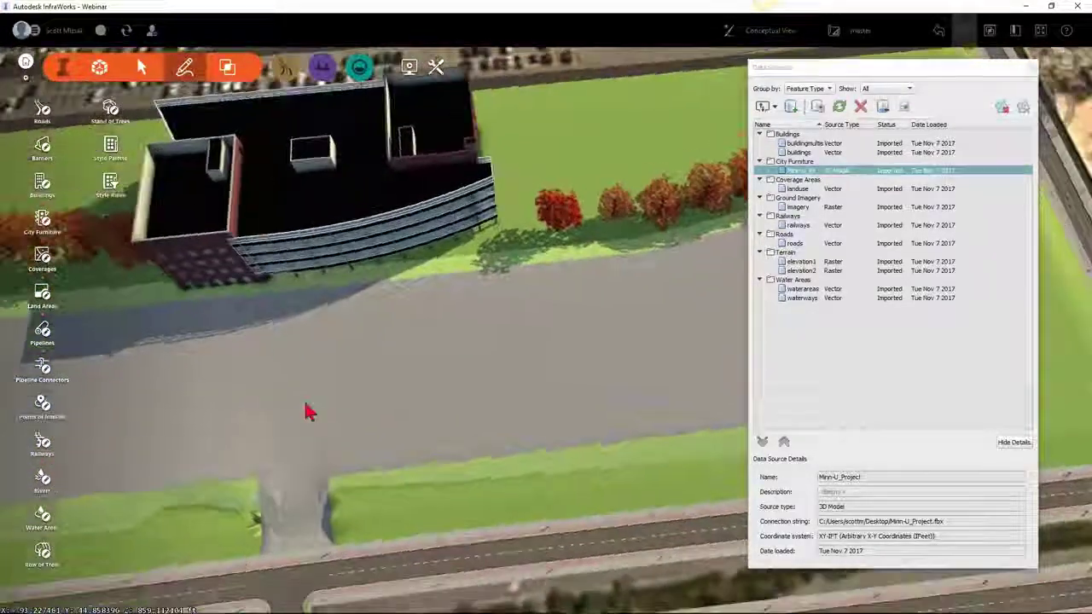
{"action": "middle_click_drag", "start_coordinate": [397, 339], "coordinate": [418, 327]}
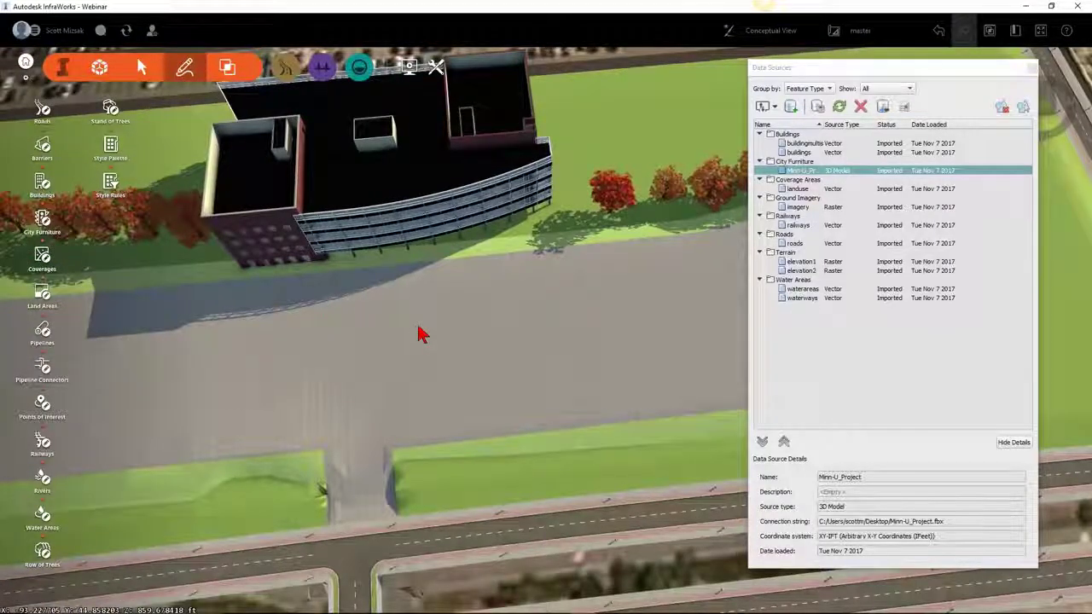
Step: Copy the single dark red tree beside the building and paste five copies in a line across the parking area toward the road
{"action": "left_click_drag", "start_coordinate": [314, 288], "coordinate": [376, 339]}
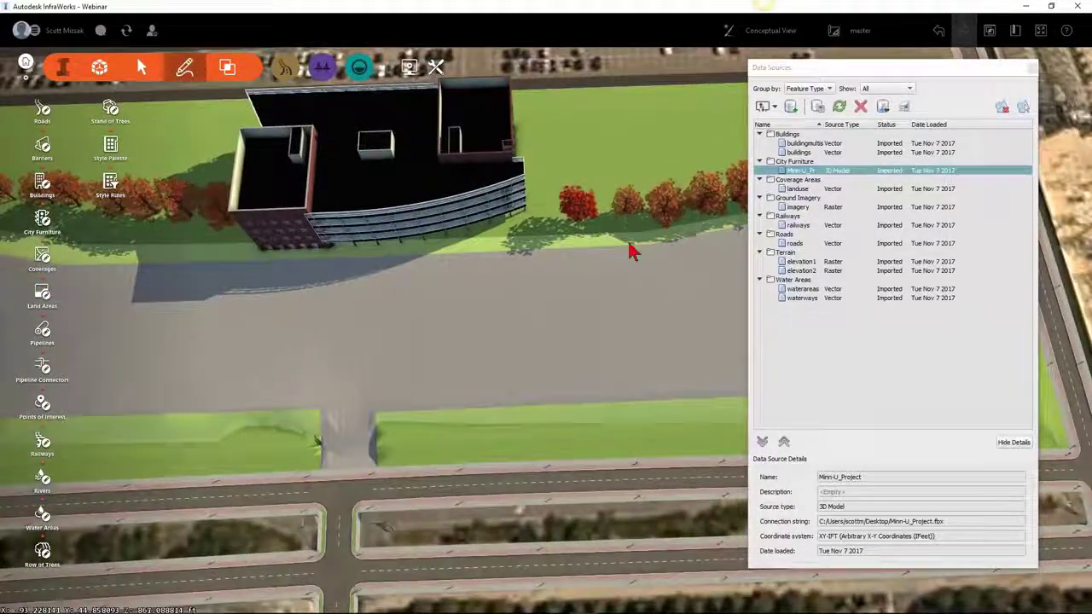
{"action": "left_click", "coordinate": [589, 211]}
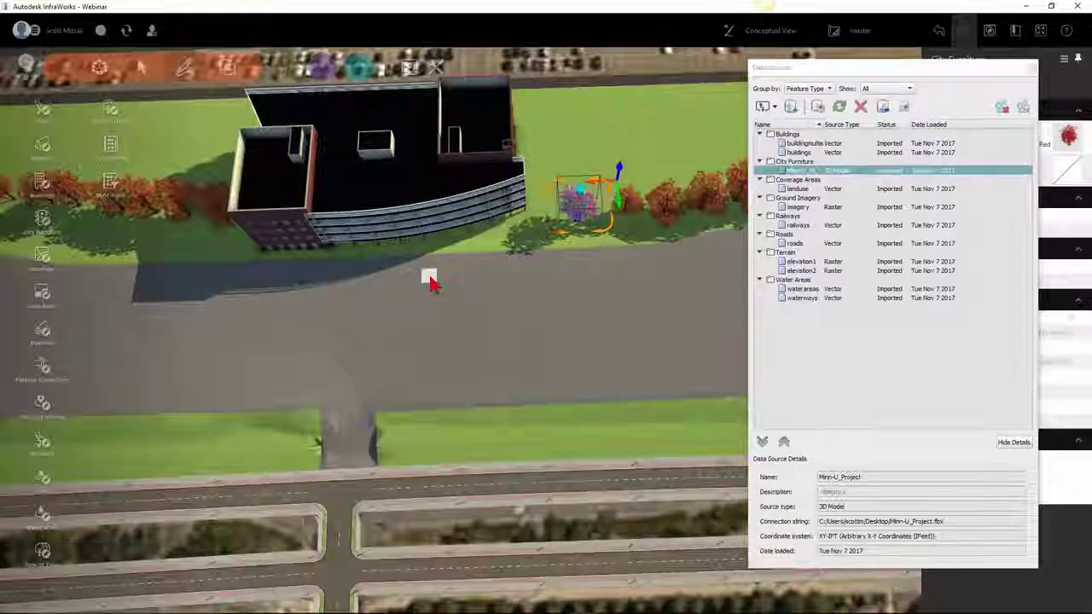
{"action": "scroll", "coordinate": [429, 318], "scroll_direction": "up", "scroll_amount": 3}
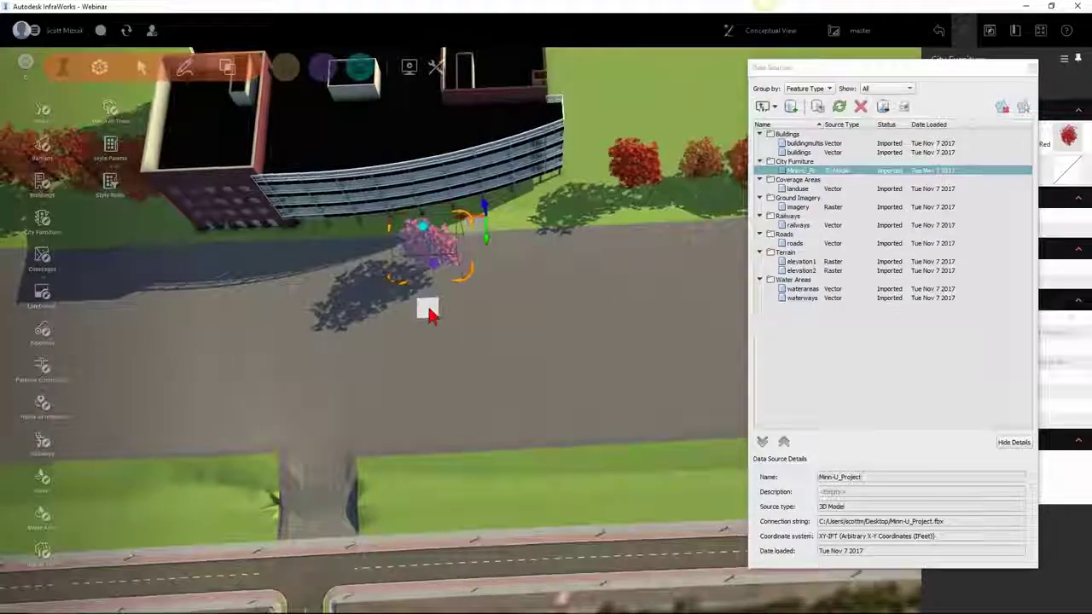
{"action": "left_click_drag", "start_coordinate": [431, 313], "coordinate": [438, 369]}
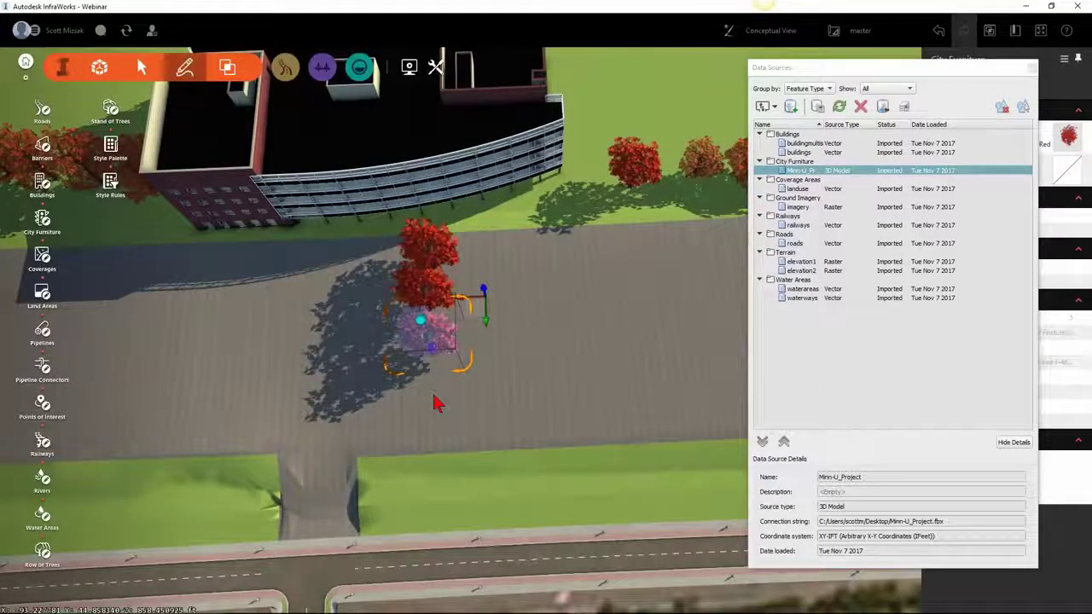
{"action": "double_click", "coordinate": [432, 391]}
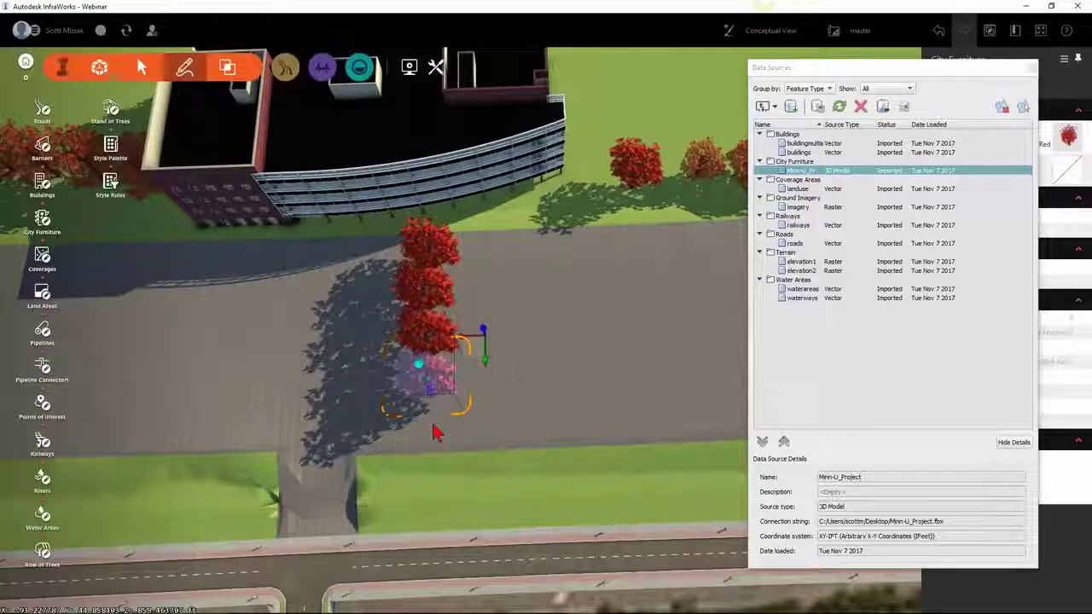
{"action": "double_click", "coordinate": [433, 424]}
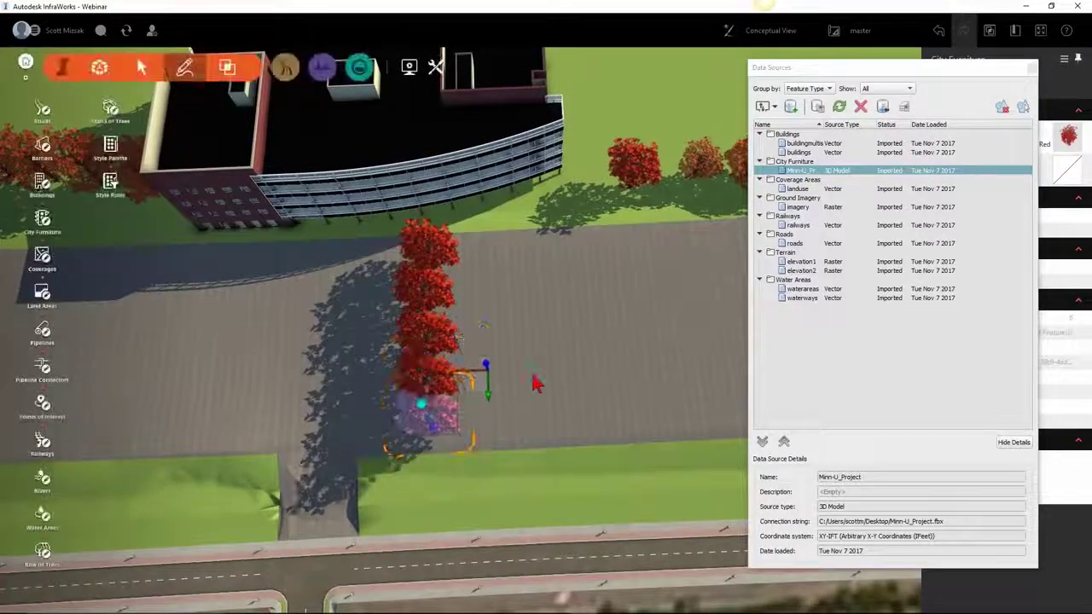
{"action": "key", "text": "Escape"}
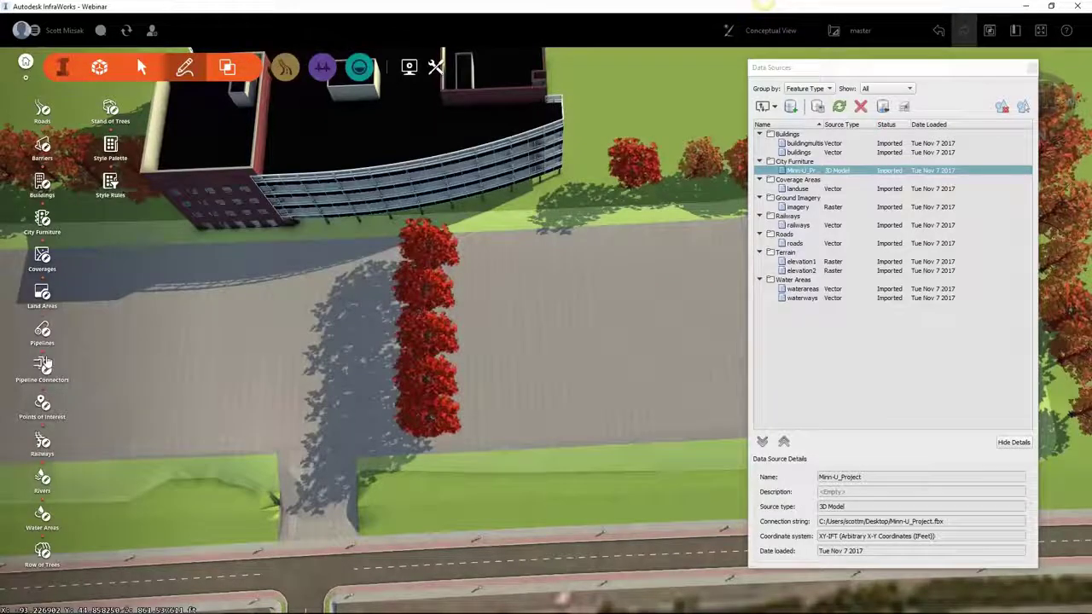
Step: Open the Style Palette and display the Vehicles folder of the 3D Model styles
{"action": "left_click", "coordinate": [99, 66]}
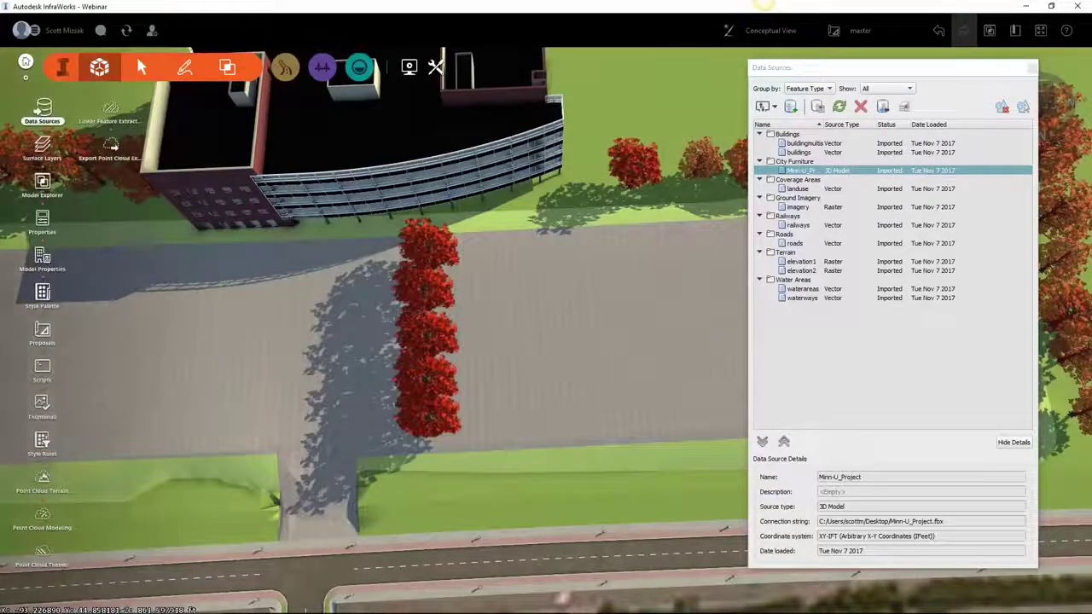
{"action": "left_click", "coordinate": [41, 292]}
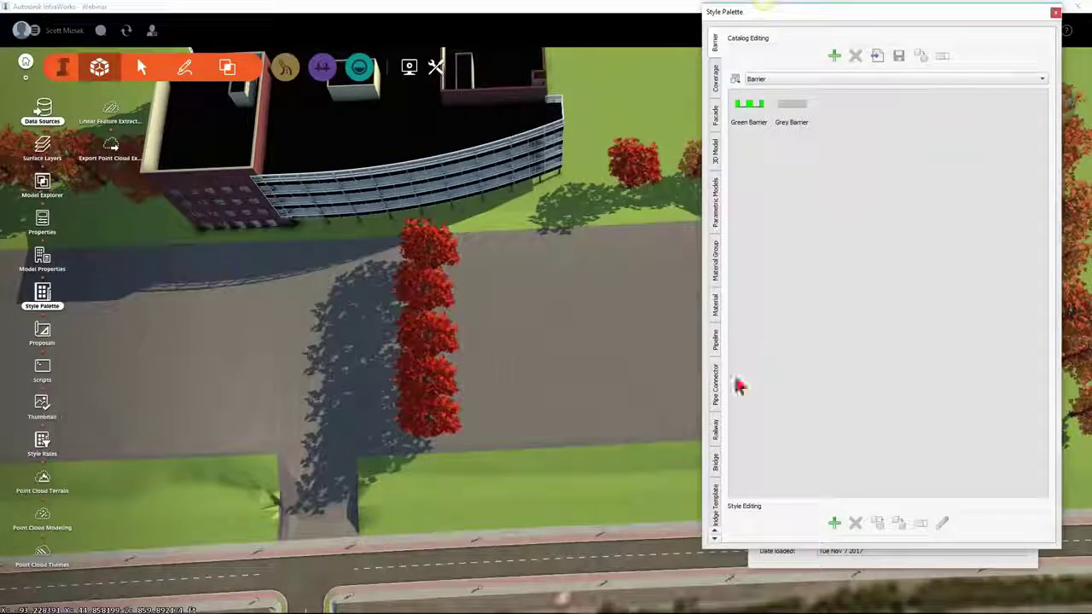
{"action": "left_click", "coordinate": [715, 540]}
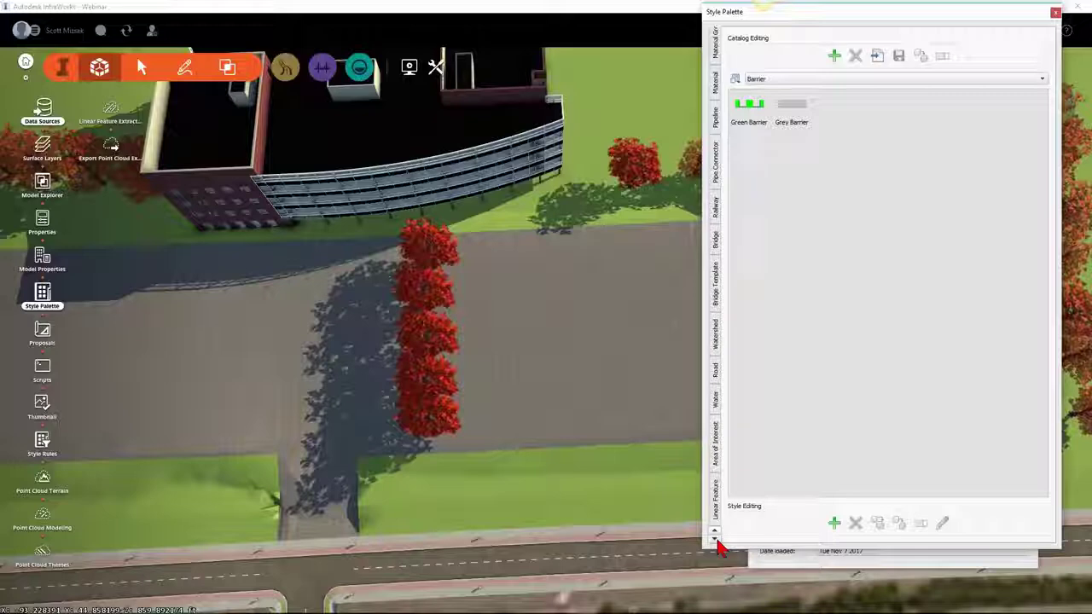
{"action": "left_click", "coordinate": [717, 539]}
{"action": "left_click", "coordinate": [715, 530]}
{"action": "left_click", "coordinate": [715, 531]}
{"action": "left_click", "coordinate": [714, 530]}
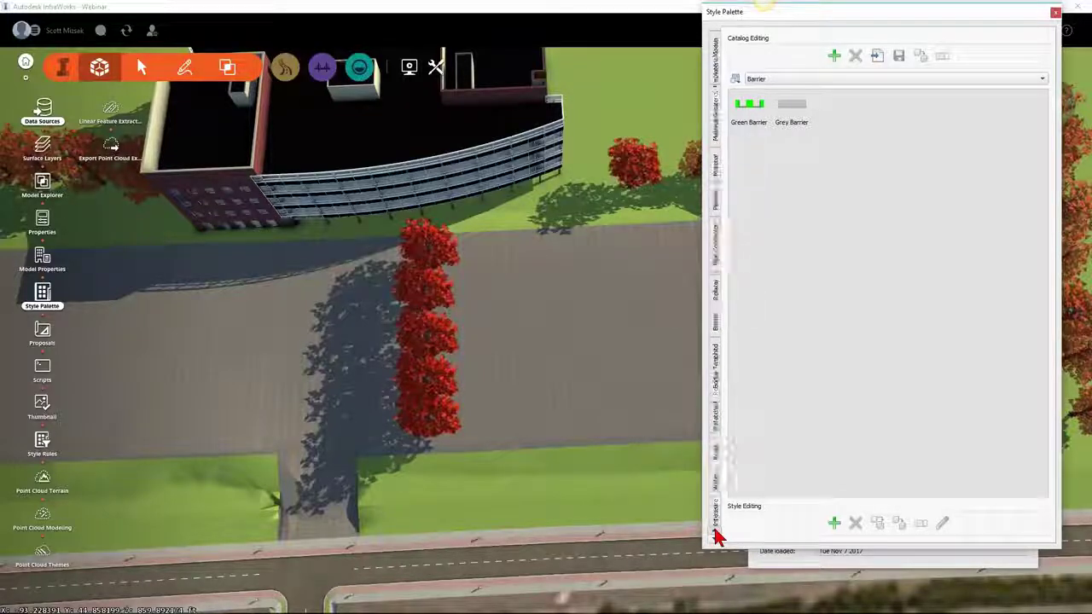
{"action": "left_click", "coordinate": [715, 531]}
{"action": "left_click", "coordinate": [715, 530]}
{"action": "left_click", "coordinate": [714, 530]}
{"action": "left_click", "coordinate": [715, 151]}
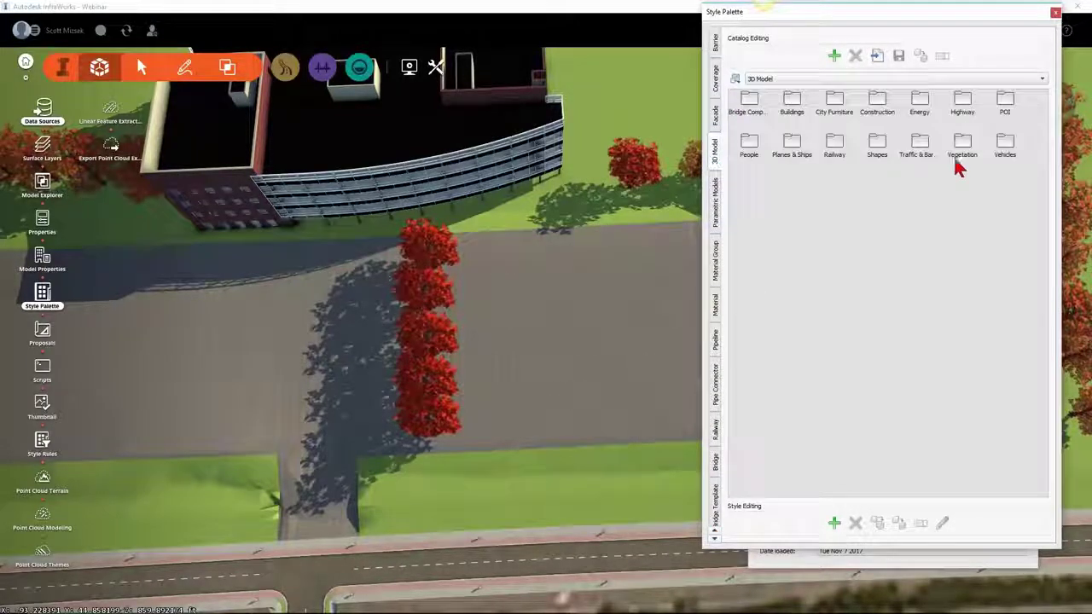
{"action": "double_click", "coordinate": [1006, 147]}
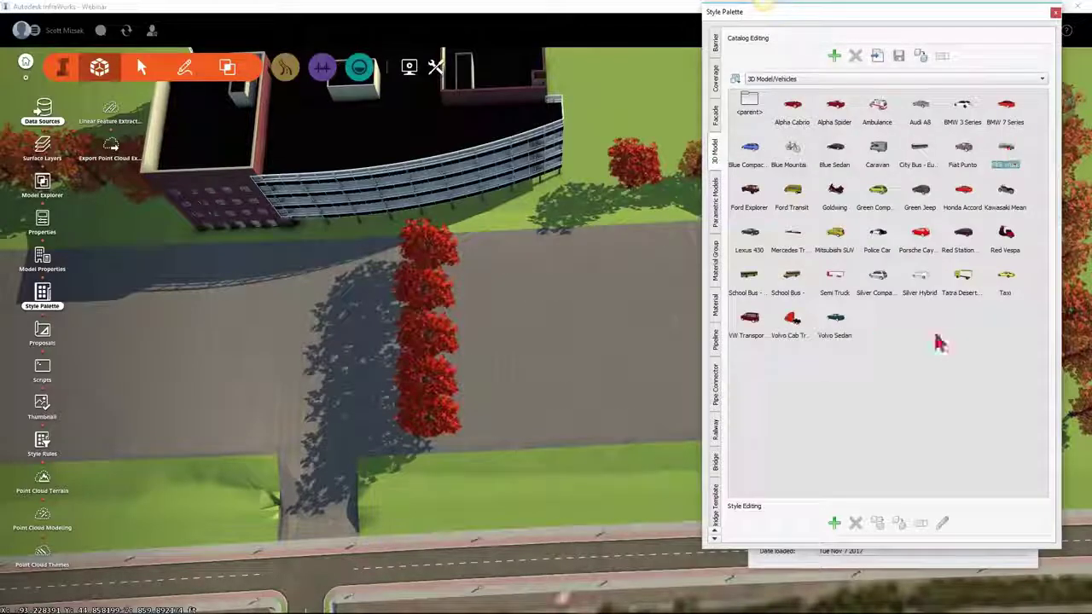
Step: Replace the three pasted trees nearest the building with the Mitsubishi SUV, Police Car and silver compact styles, in that order toward the road
{"action": "left_click", "coordinate": [836, 242]}
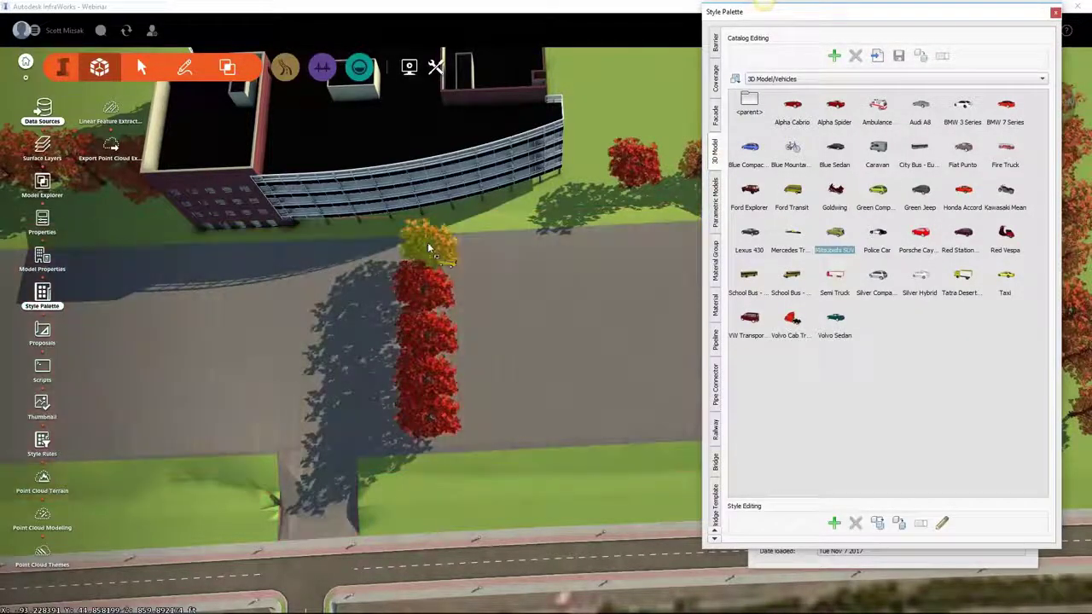
{"action": "left_click", "coordinate": [422, 241]}
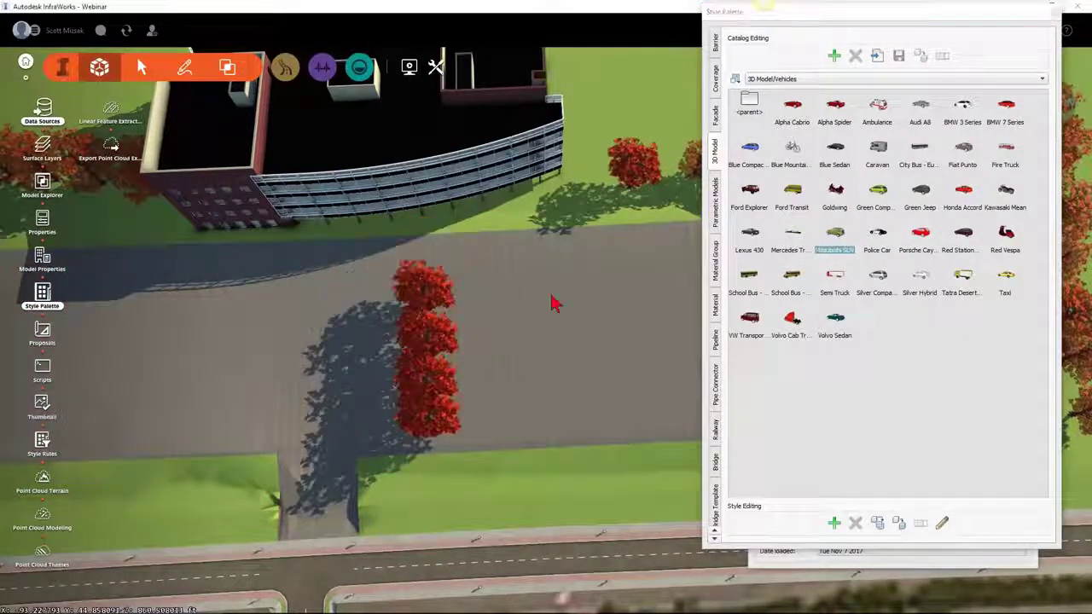
{"action": "left_click", "coordinate": [878, 241]}
{"action": "left_click", "coordinate": [429, 294]}
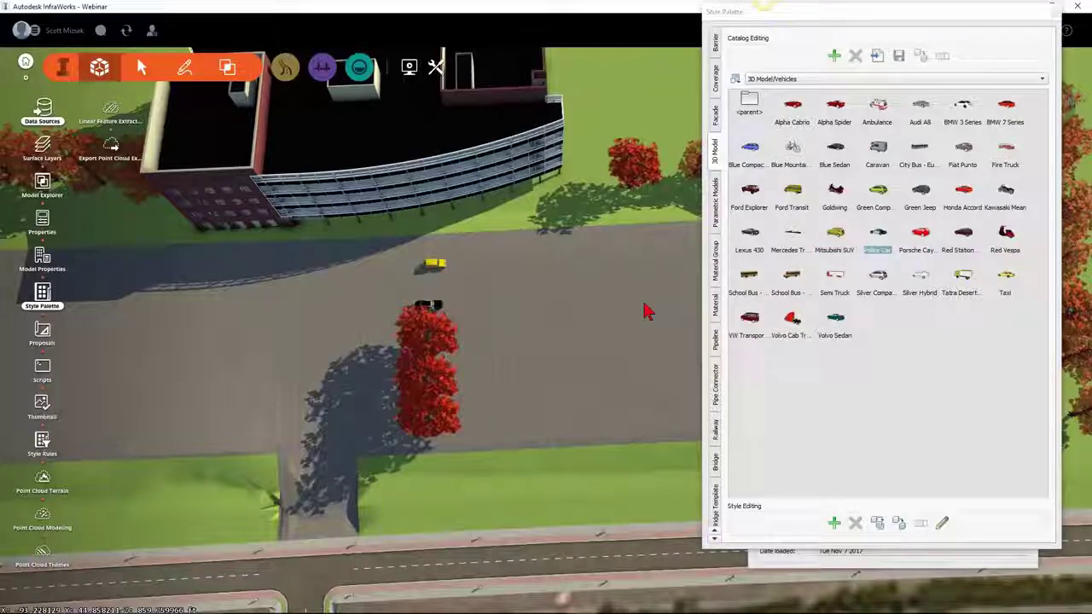
{"action": "left_click", "coordinate": [877, 277]}
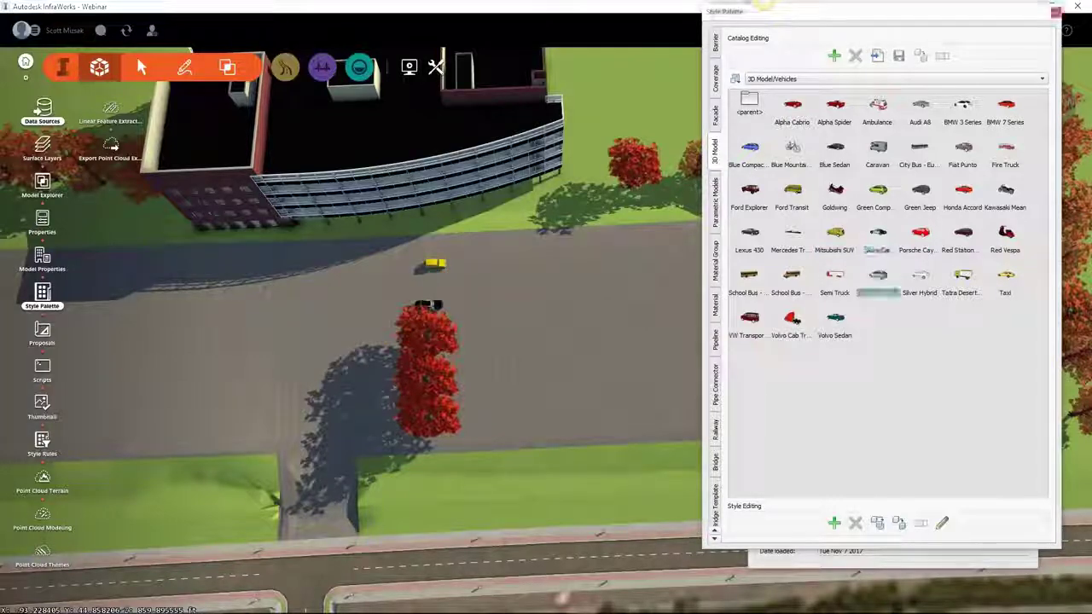
{"action": "left_click", "coordinate": [430, 337]}
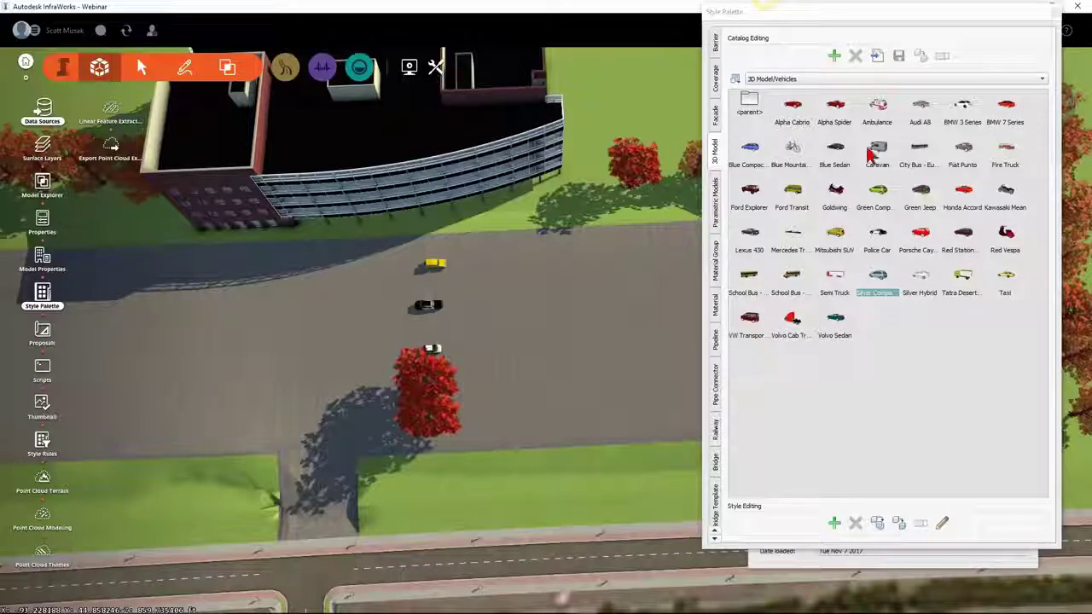
Step: Apply the Blue Sedan style to the next tree and the BMW 7 Series style to the tree nearest the road
{"action": "left_click", "coordinate": [835, 152]}
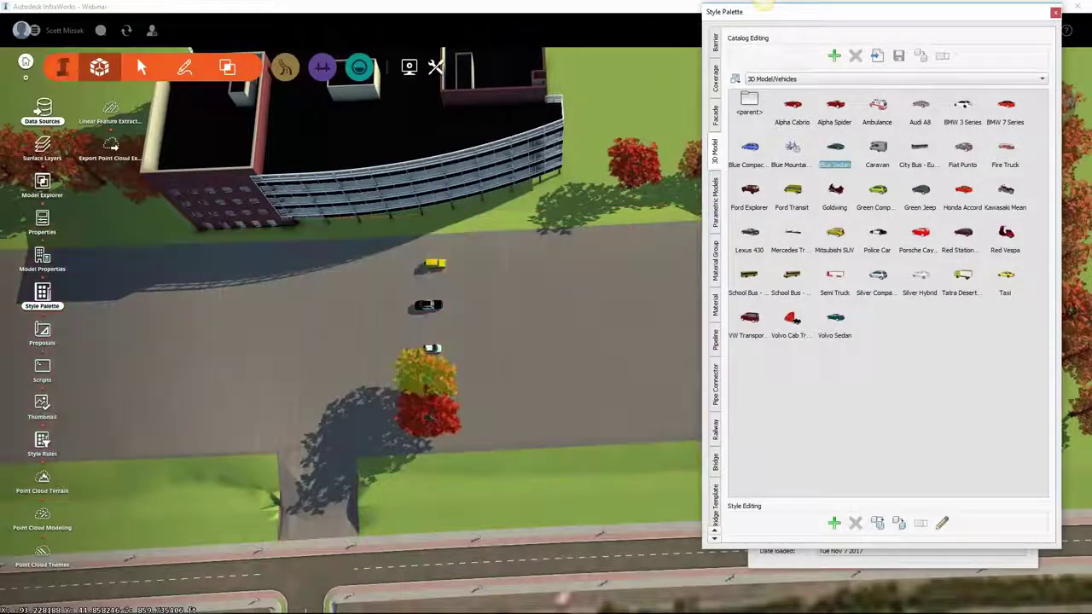
{"action": "left_click", "coordinate": [429, 379]}
{"action": "left_click", "coordinate": [1007, 110]}
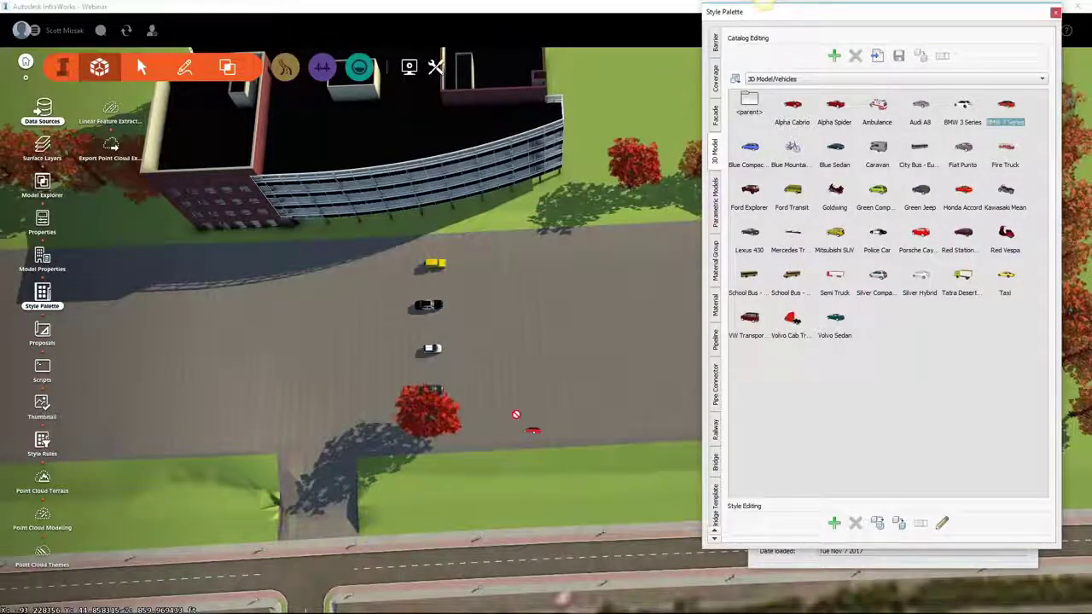
{"action": "left_click", "coordinate": [417, 418]}
Step: Move the yellow SUV and the white compact car close alongside opposite sides of the police car
{"action": "middle_click_drag", "start_coordinate": [384, 416], "coordinate": [509, 300]}
{"action": "left_click", "coordinate": [507, 300]}
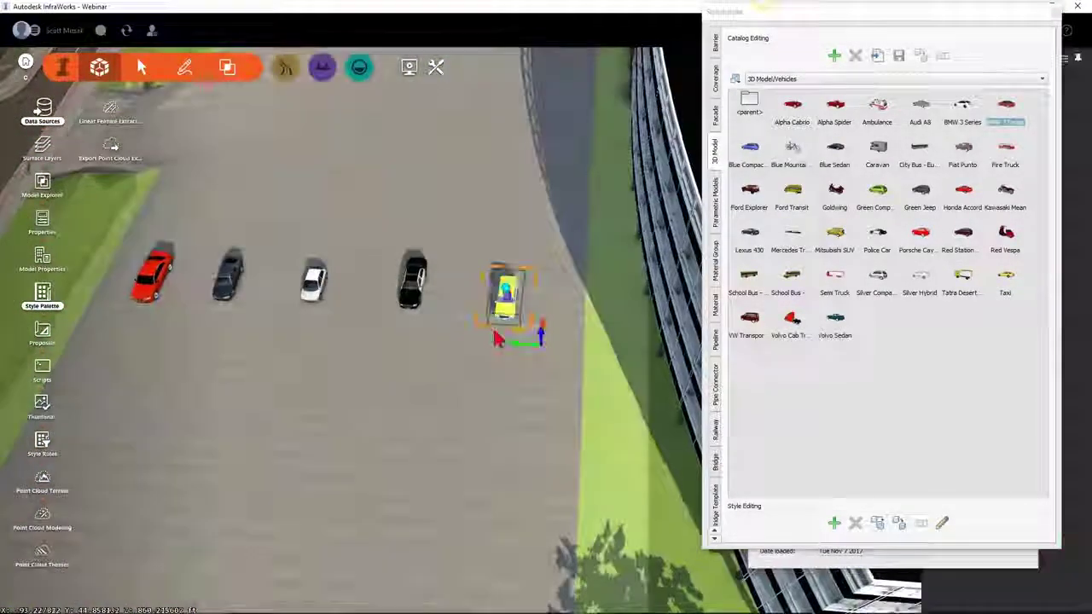
{"action": "left_click_drag", "start_coordinate": [515, 331], "coordinate": [463, 319]}
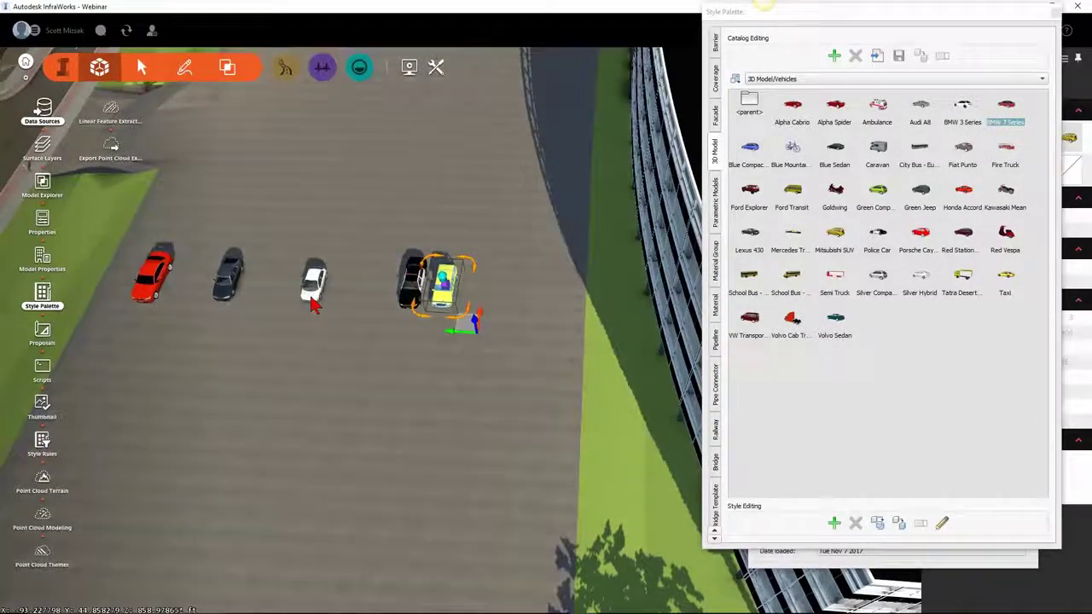
{"action": "left_click", "coordinate": [313, 289]}
{"action": "left_click_drag", "start_coordinate": [326, 310], "coordinate": [391, 308]}
Step: Move the blue sedan beside the white car and the red BMW beside the sedan to complete the row of parked cars
{"action": "left_click", "coordinate": [227, 285]}
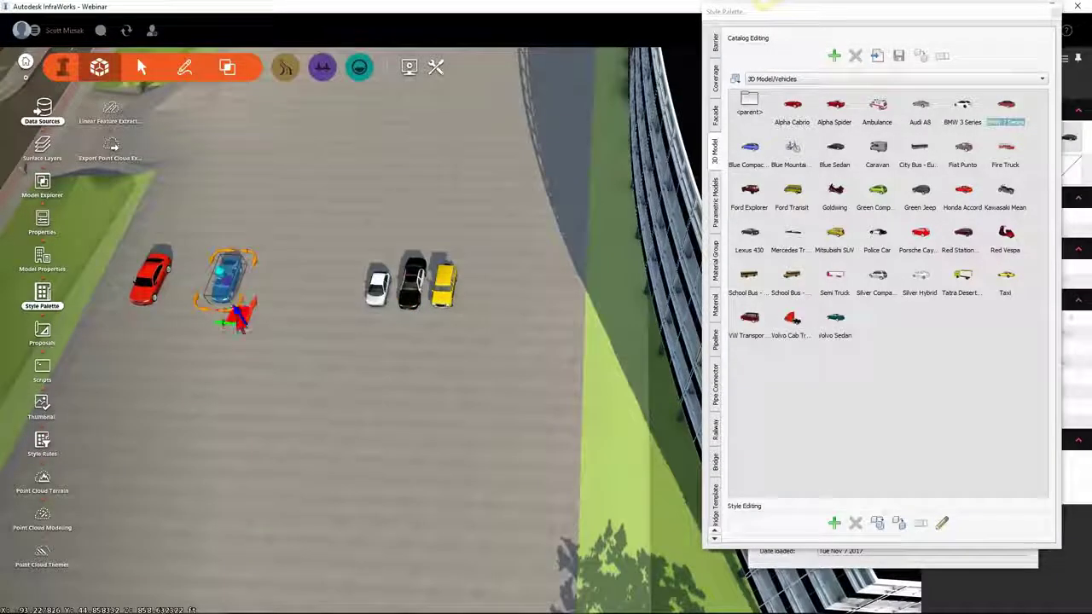
{"action": "left_click_drag", "start_coordinate": [242, 327], "coordinate": [294, 330]}
{"action": "left_click_drag", "start_coordinate": [358, 324], "coordinate": [360, 324]}
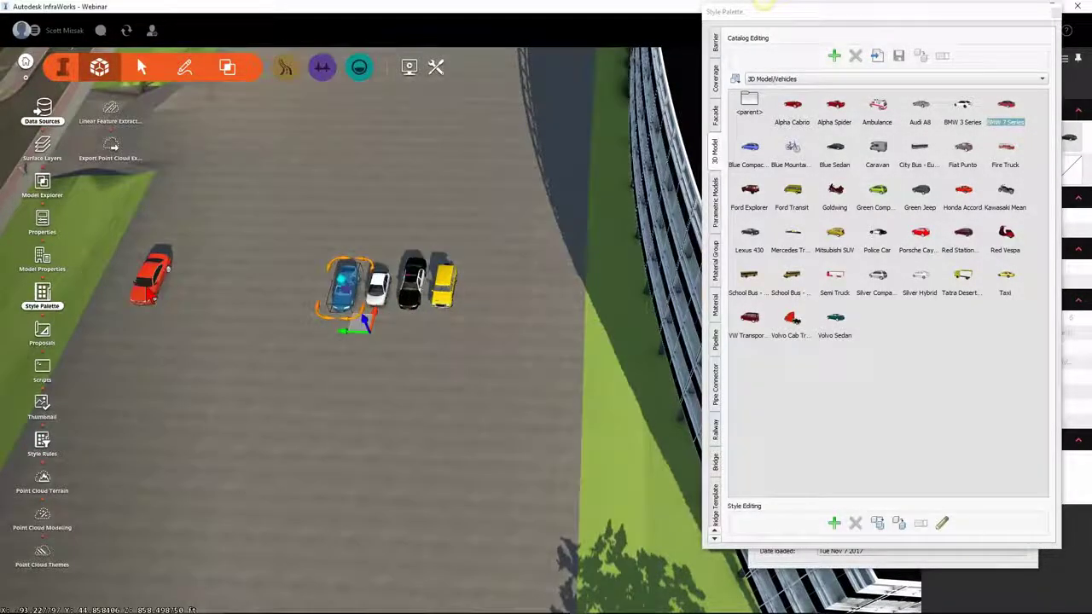
{"action": "left_click", "coordinate": [153, 282]}
{"action": "left_click_drag", "start_coordinate": [162, 333], "coordinate": [319, 324]}
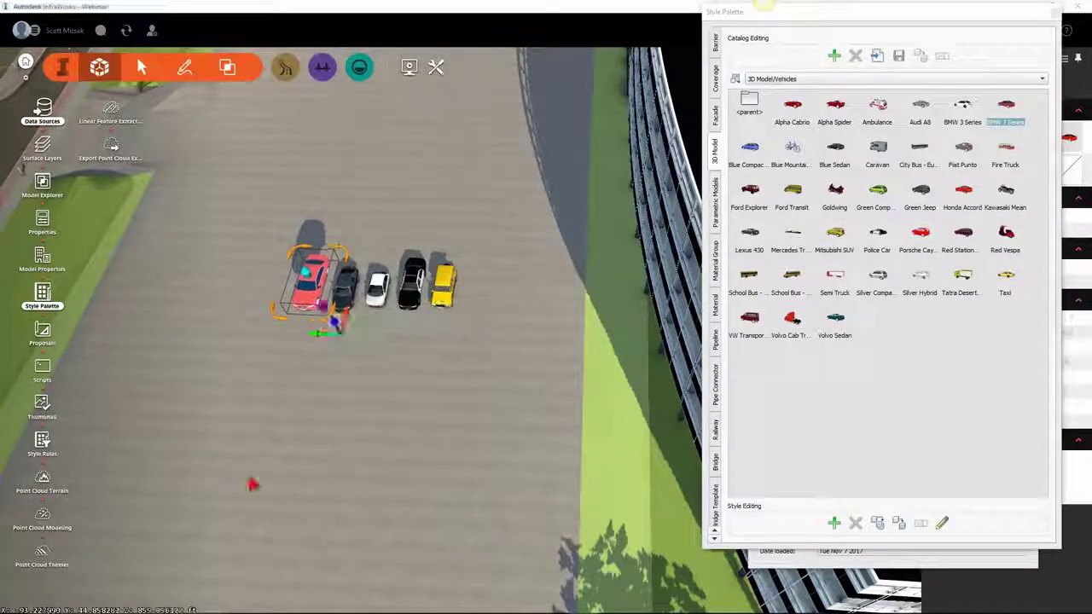
Step: Adjust the red BMW's height to the pavement, shift it sideways in line with the other parked cars, and deselect it
{"action": "middle_click_drag", "start_coordinate": [265, 395], "coordinate": [303, 307]}
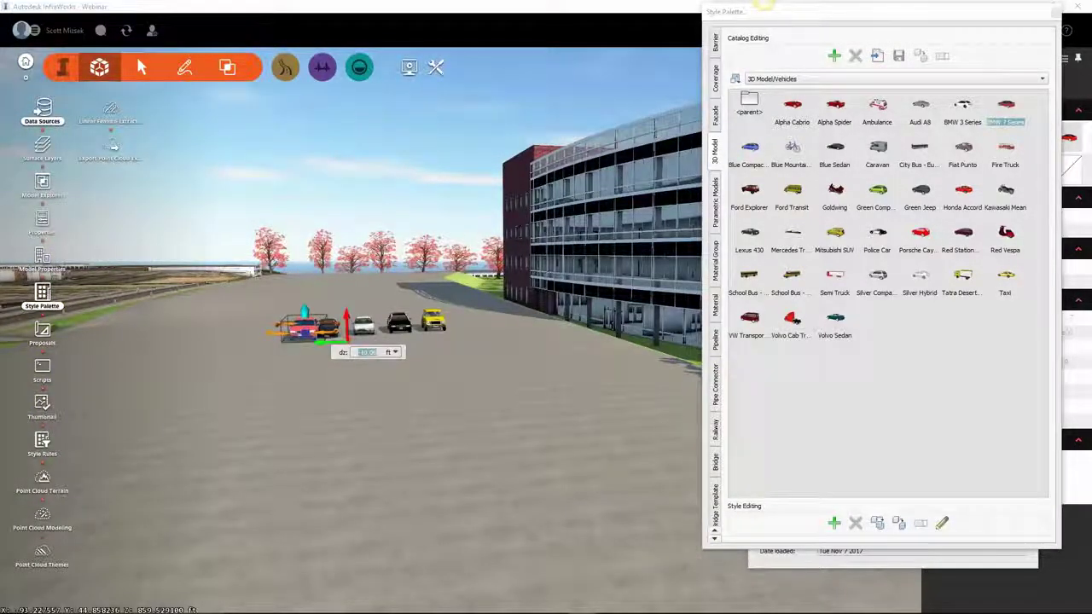
{"action": "middle_click_drag", "start_coordinate": [307, 521], "coordinate": [344, 385]}
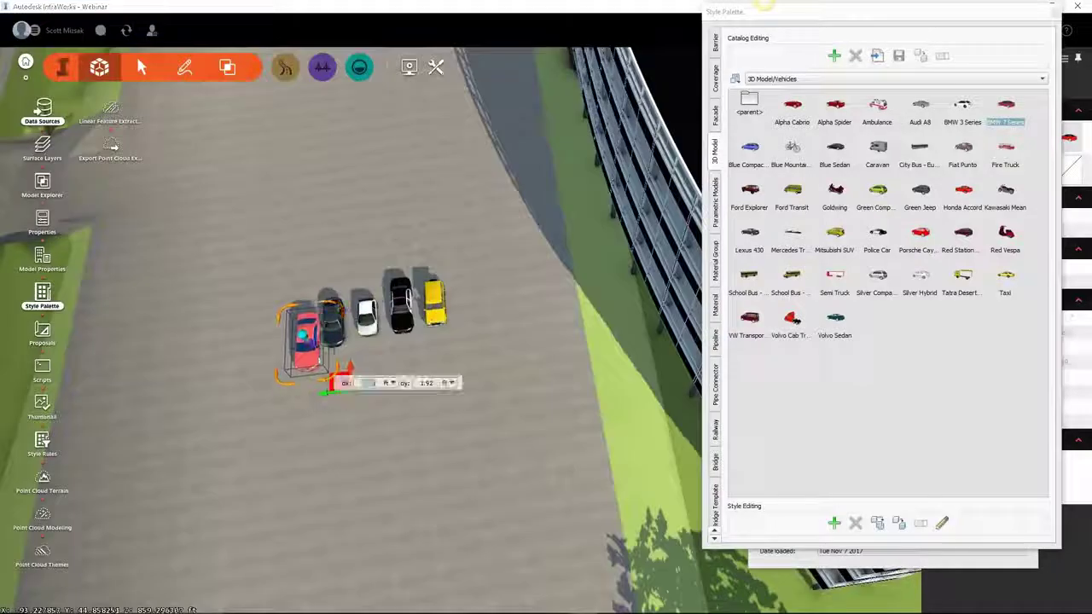
{"action": "left_click", "coordinate": [331, 397]}
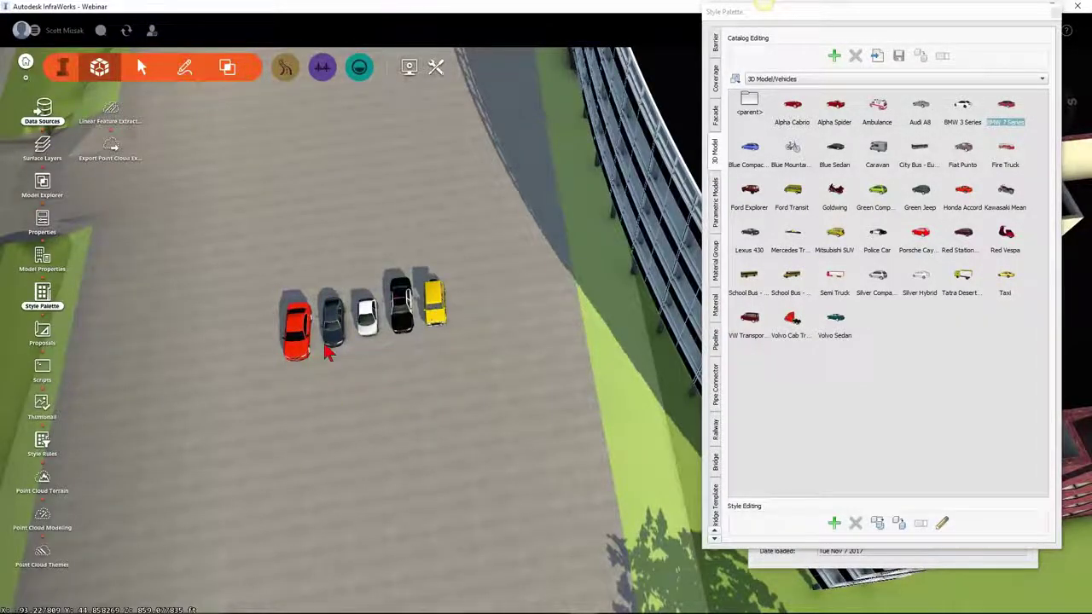
{"action": "scroll", "coordinate": [328, 354], "scroll_direction": "down", "scroll_amount": 2}
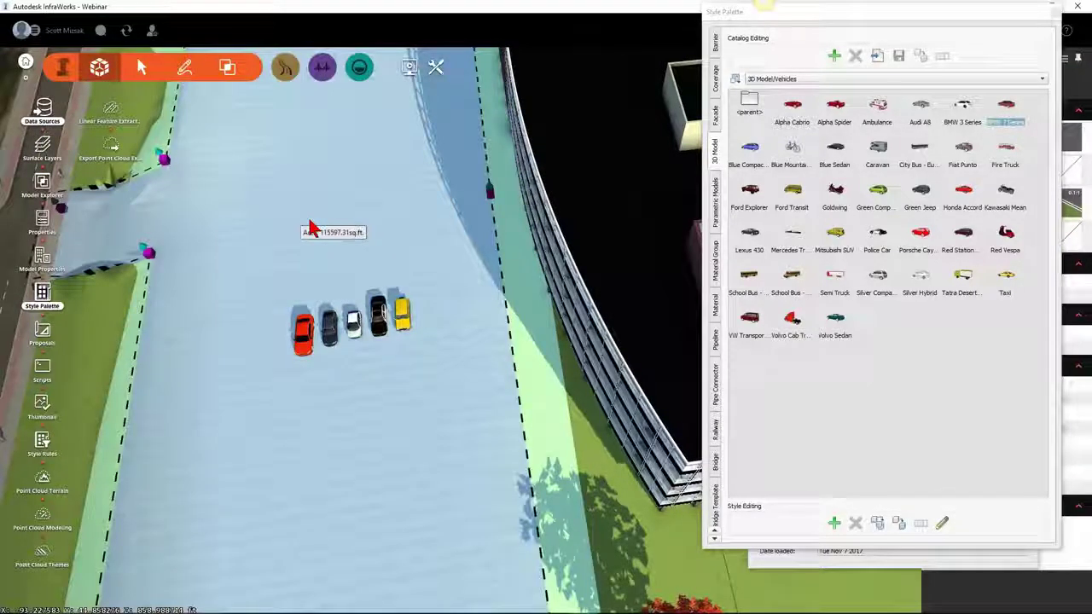
{"action": "scroll", "coordinate": [362, 390], "scroll_direction": "down", "scroll_amount": 6}
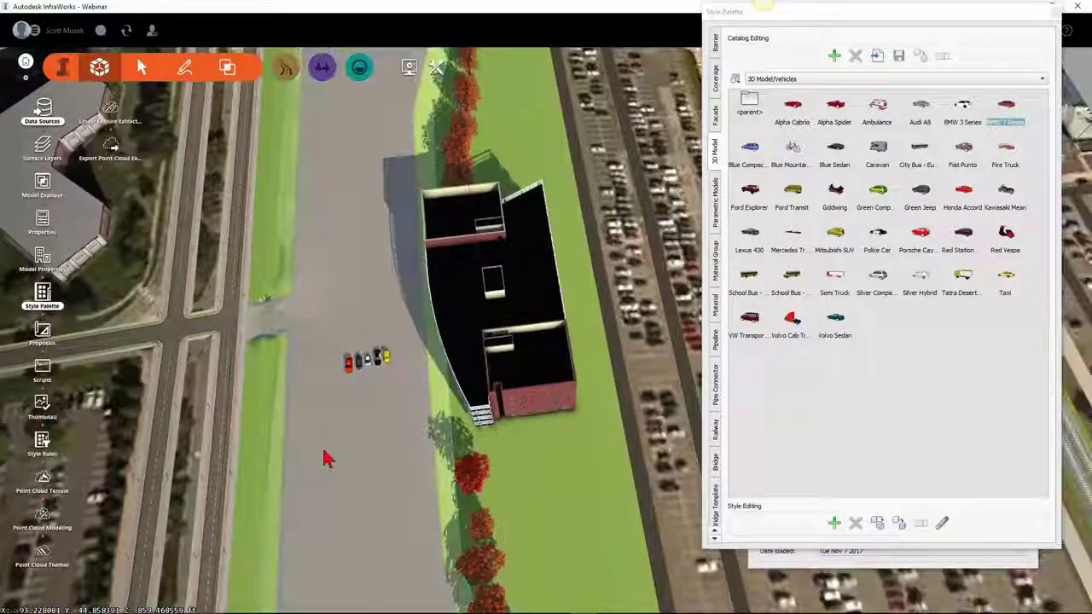
{"action": "middle_click_drag", "start_coordinate": [329, 458], "coordinate": [450, 334]}
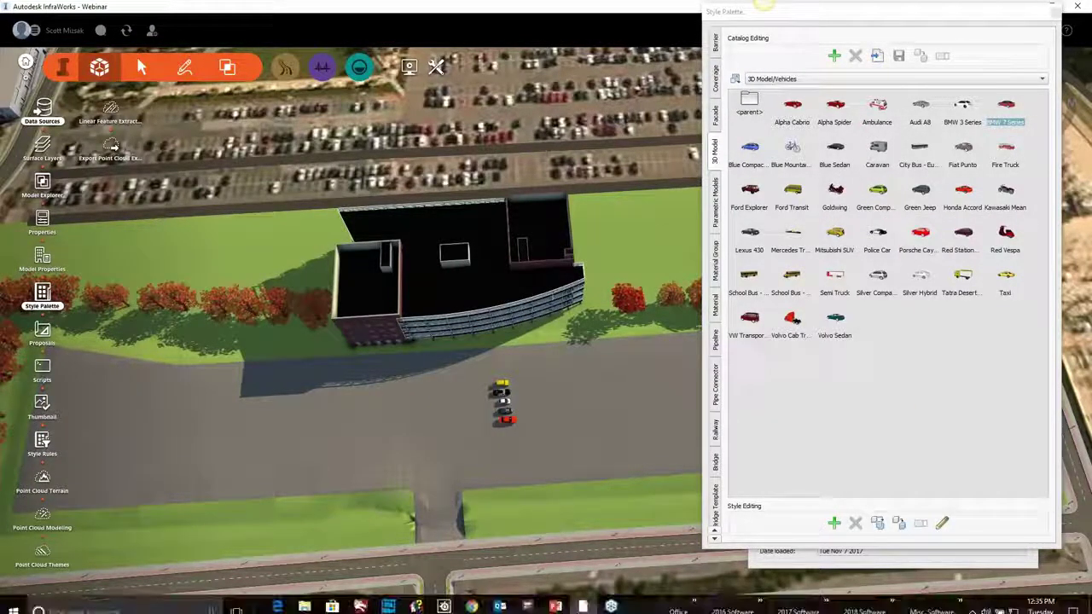
Step: Switch to the Chrome browser, open the bookmarked 3D Warehouse site, and search it for Red Maple
{"action": "left_click", "coordinate": [472, 591]}
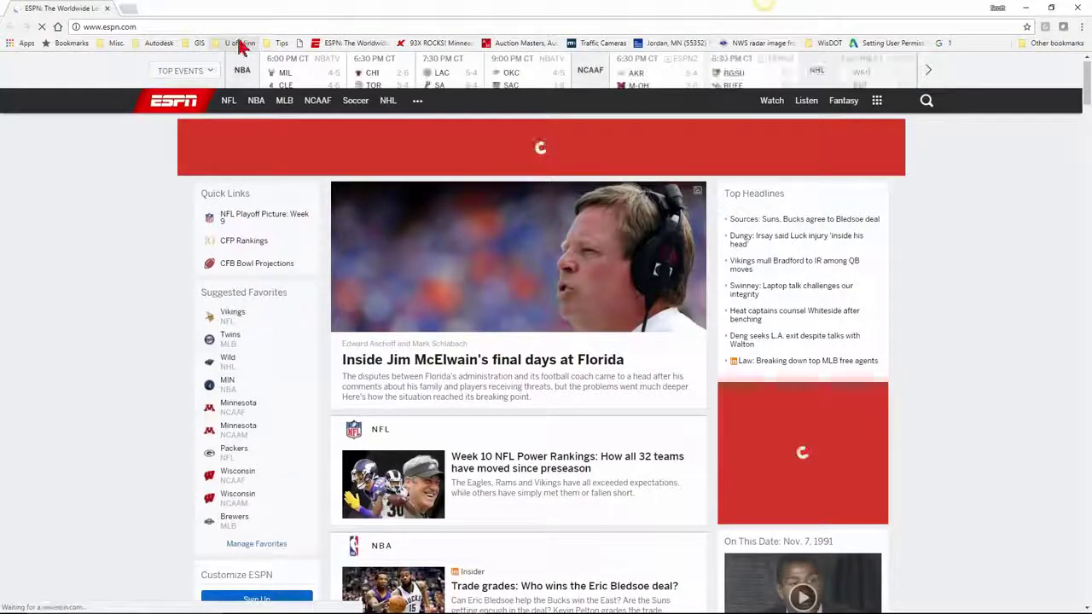
{"action": "left_click", "coordinate": [159, 43]}
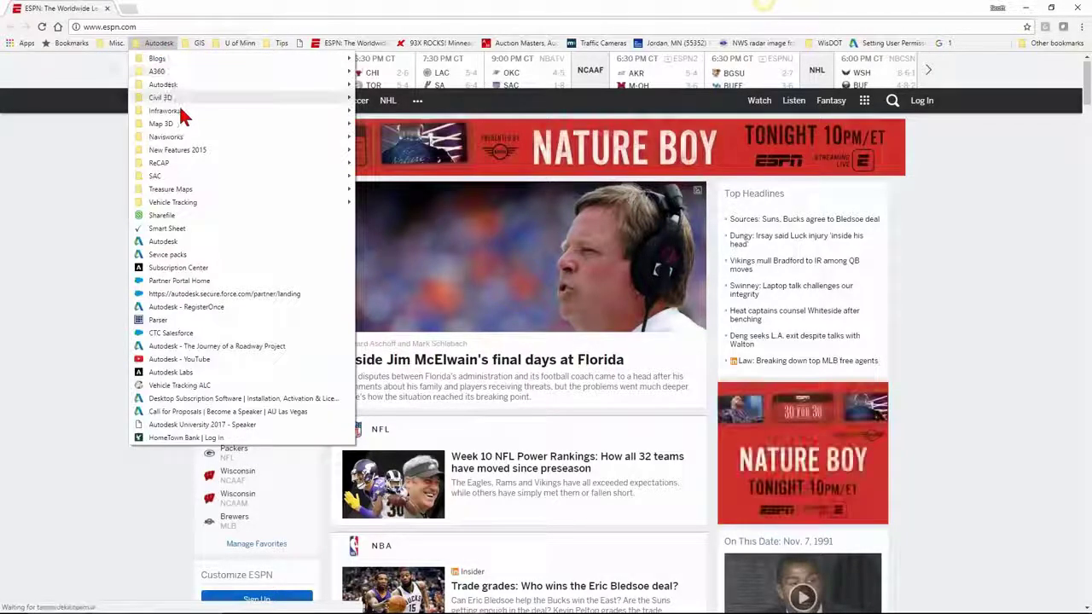
{"action": "mouse_move", "coordinate": [181, 111]}
{"action": "left_click", "coordinate": [401, 119]}
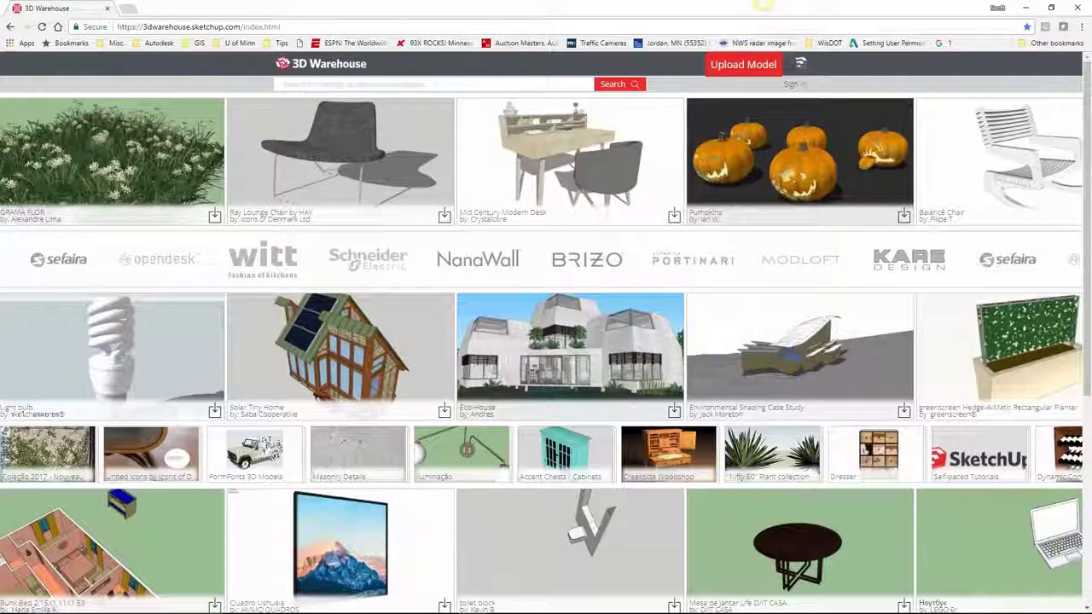
{"action": "type", "text": "Red Maj"}
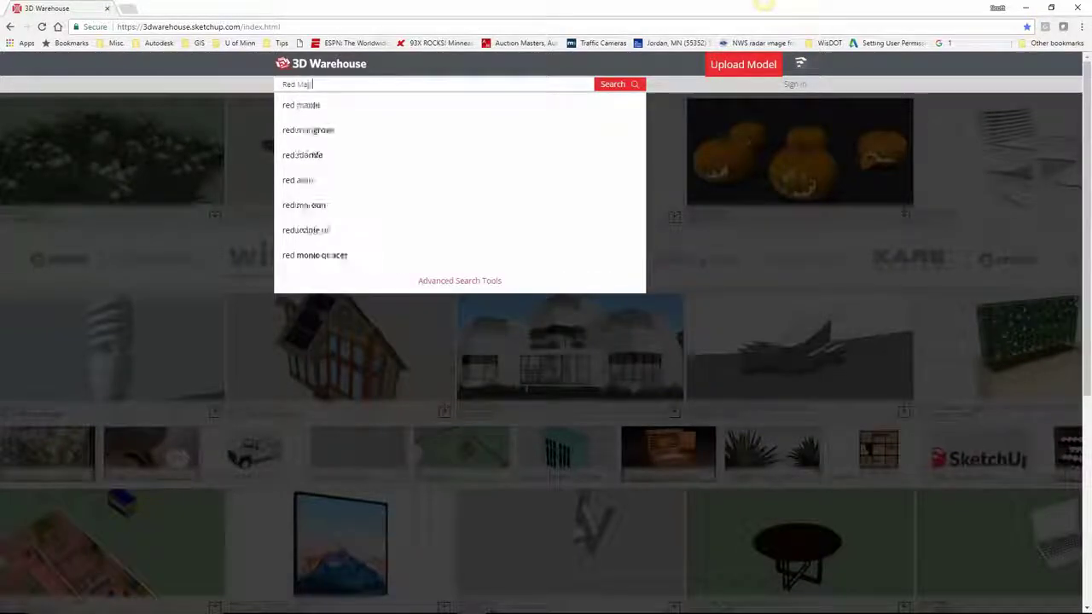
{"action": "type", "text": "le"}
{"action": "key", "text": "Return"}
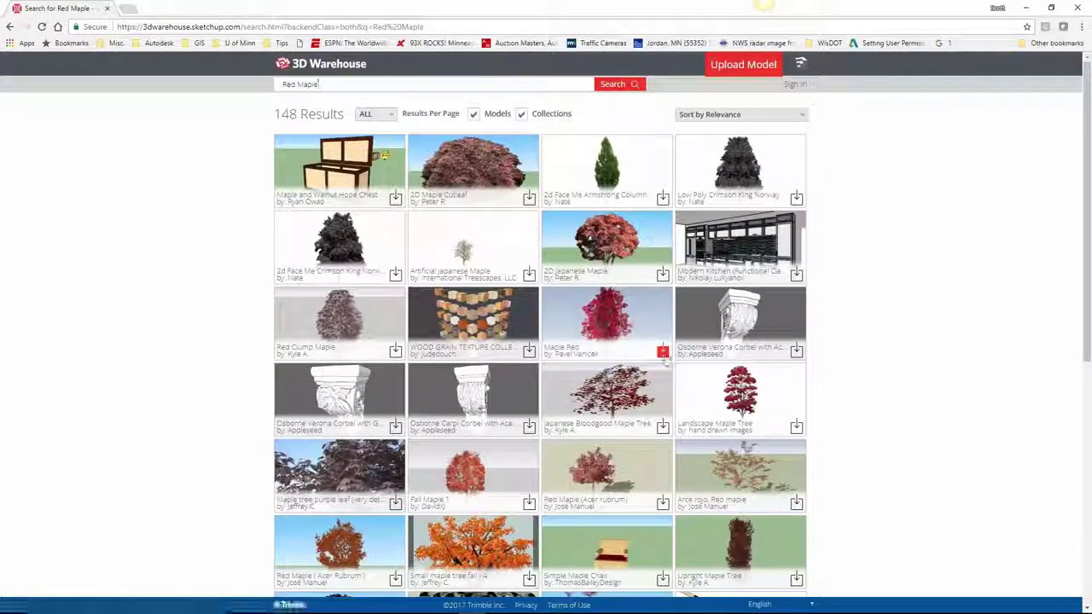
Step: Download the Maple Red model, accept the terms of use, and close the 3D Warehouse page
{"action": "left_click", "coordinate": [662, 350]}
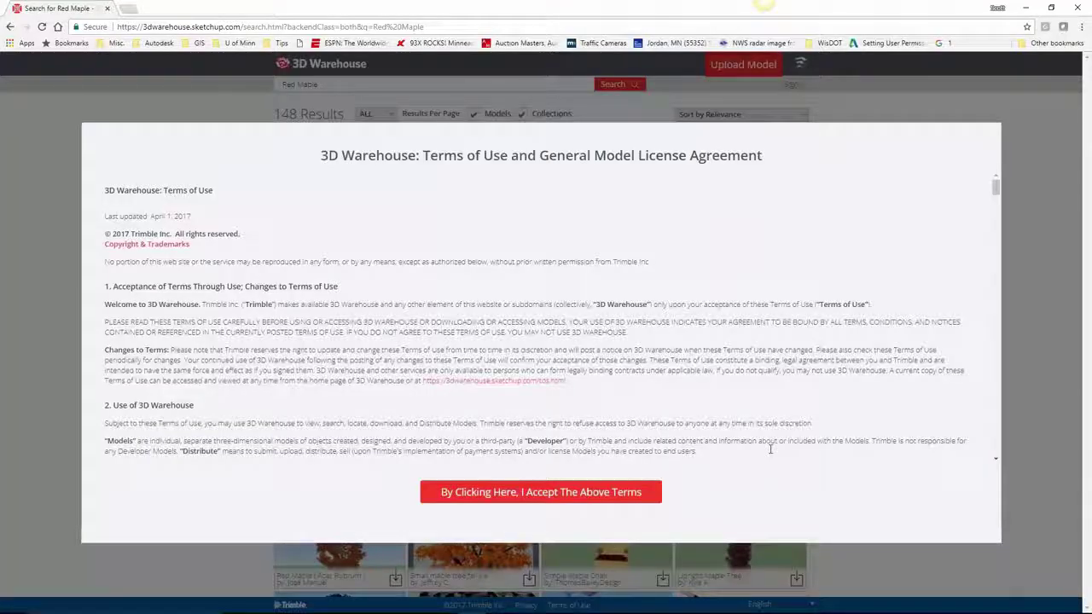
{"action": "left_click", "coordinate": [579, 496]}
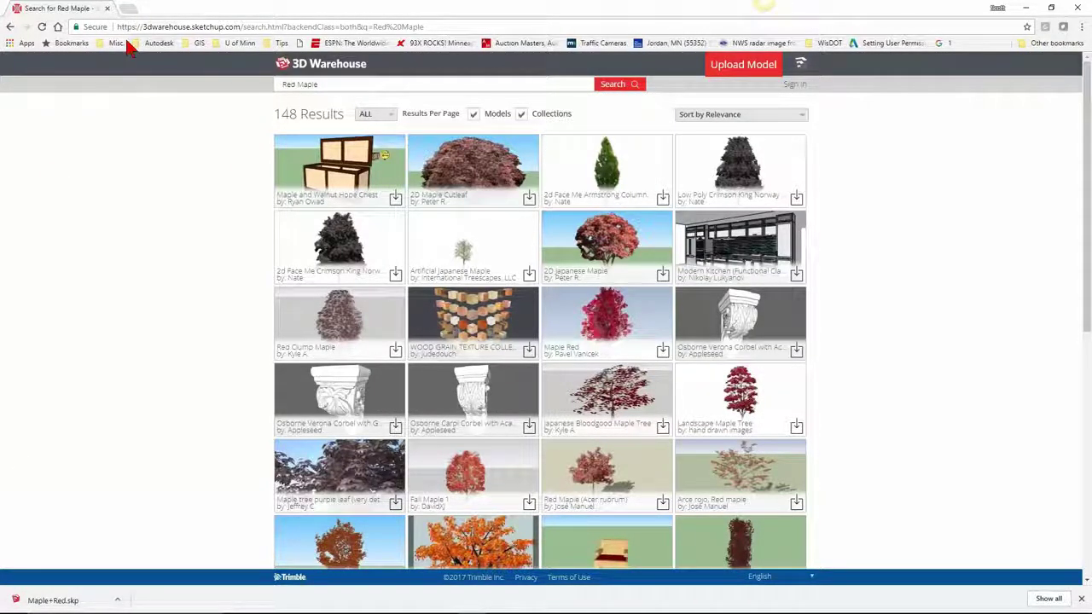
{"action": "left_click", "coordinate": [107, 7]}
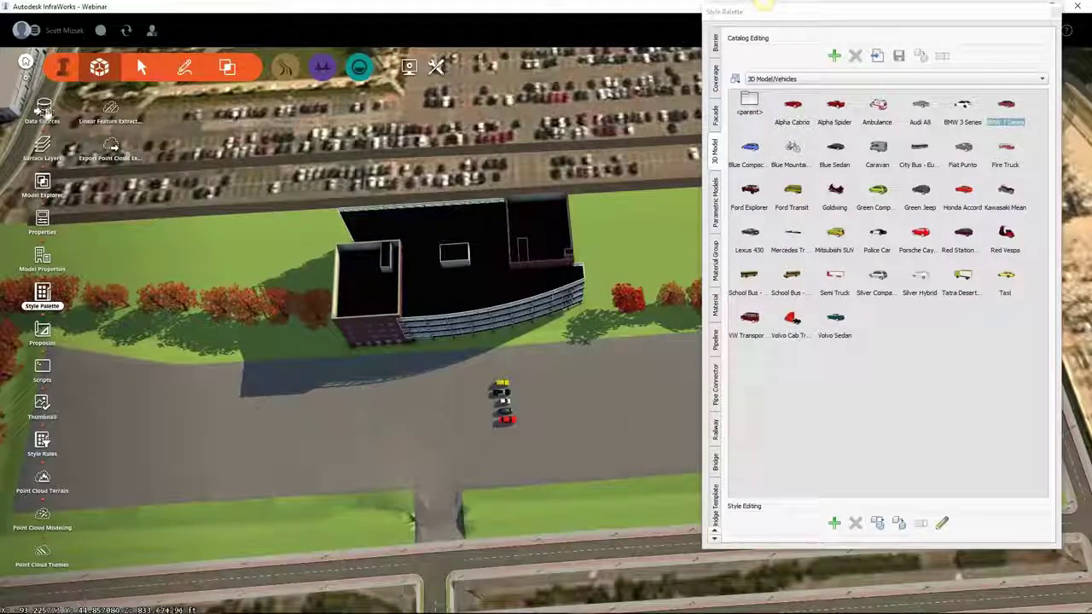
{"action": "left_click", "coordinate": [43, 107]}
{"action": "left_click", "coordinate": [764, 108]}
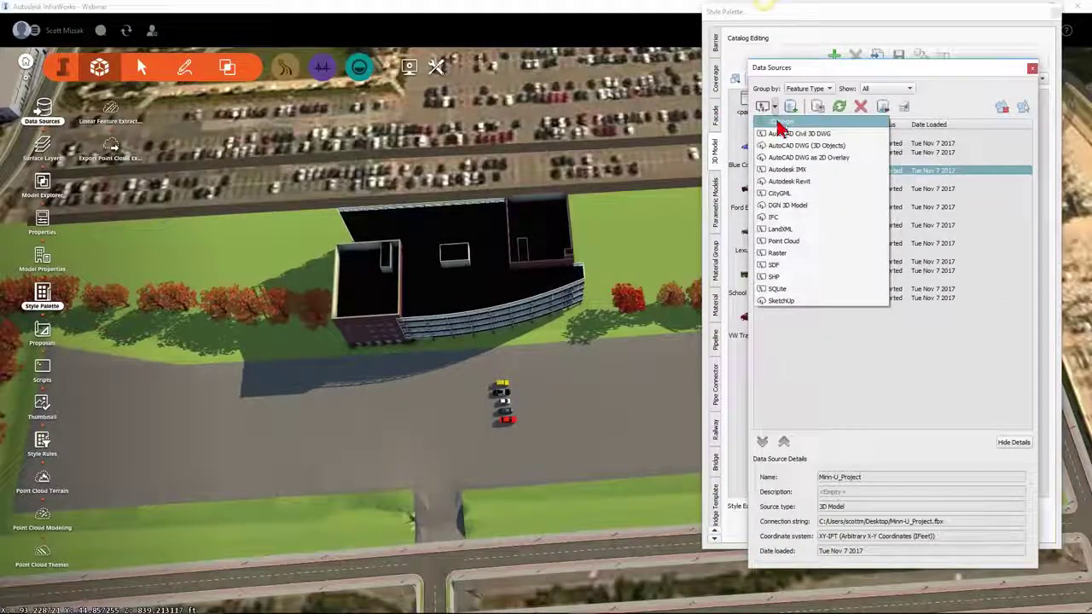
{"action": "left_click", "coordinate": [780, 127]}
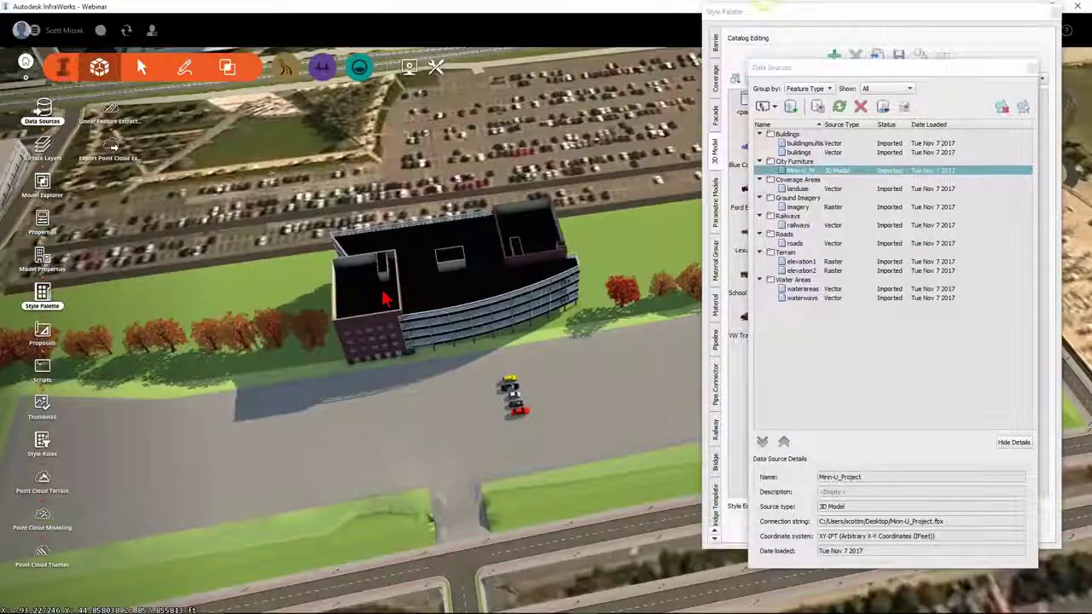
Step: Review the building, parked cars and surroundings, and close the Data Sources and Style Palette windows
{"action": "mouse_move", "coordinate": [385, 297]}
{"action": "left_mouse_down"}
{"action": "mouse_move", "coordinate": [390, 285]}
{"action": "mouse_move", "coordinate": [377, 307]}
{"action": "left_mouse_up"}
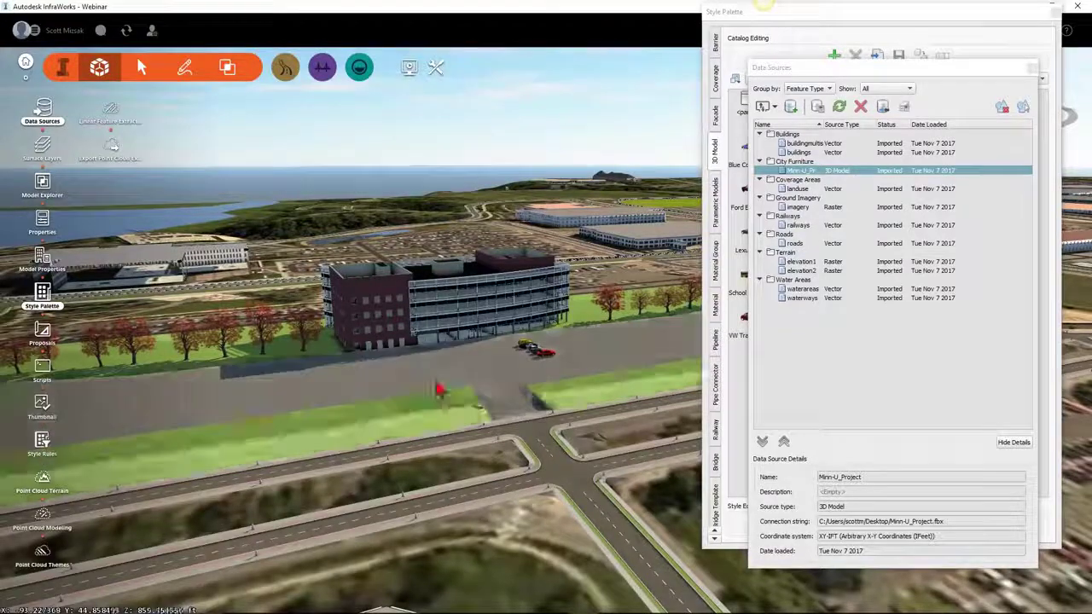
{"action": "scroll", "coordinate": [475, 370], "scroll_direction": "down", "scroll_amount": 2}
{"action": "scroll", "coordinate": [475, 369], "scroll_direction": "up", "scroll_amount": 3}
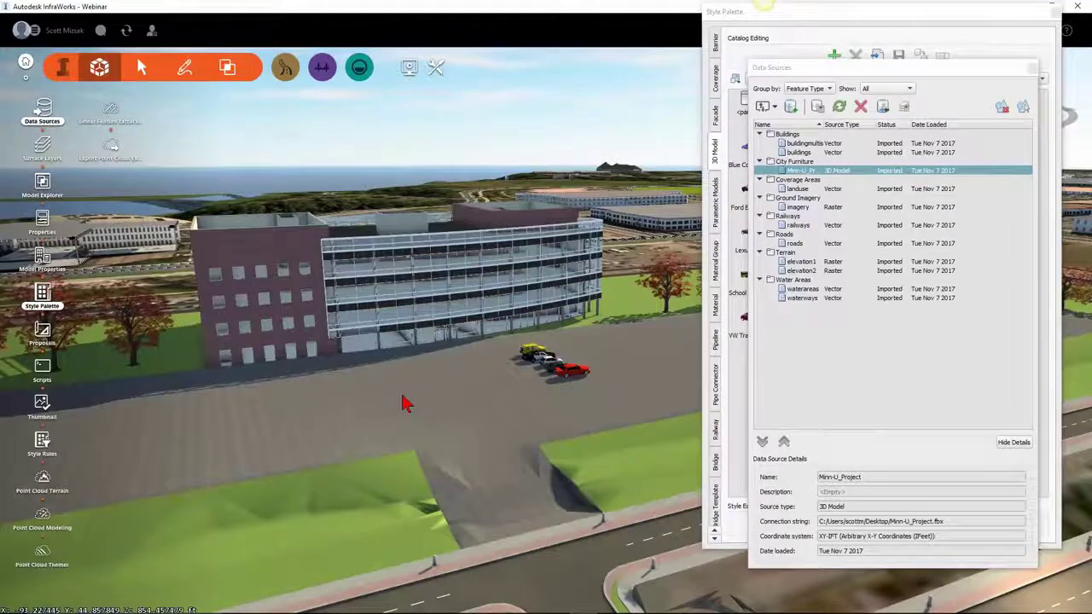
{"action": "middle_click_drag", "start_coordinate": [407, 398], "coordinate": [342, 457], "text": "shift"}
{"action": "scroll", "coordinate": [341, 456], "scroll_direction": "down", "scroll_amount": 4}
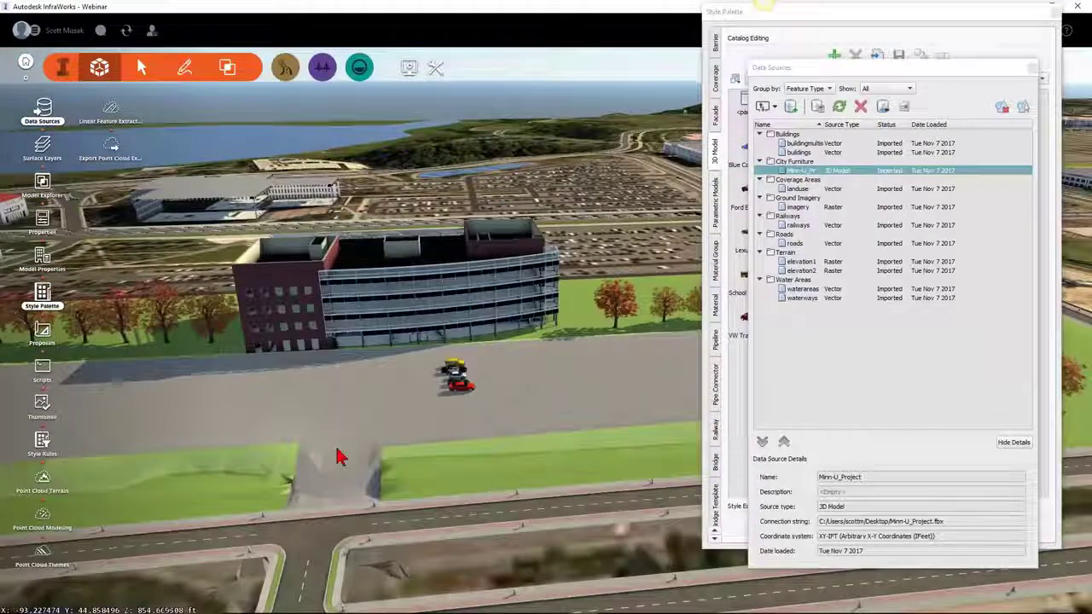
{"action": "scroll", "coordinate": [405, 335], "scroll_direction": "down", "scroll_amount": 2}
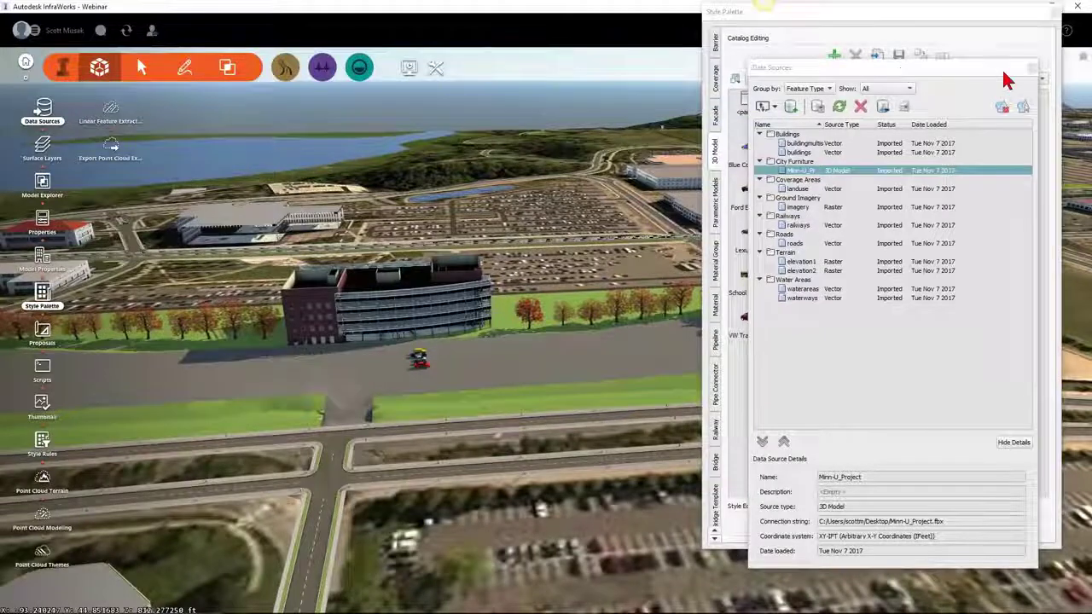
{"action": "left_click", "coordinate": [1032, 67]}
{"action": "left_click", "coordinate": [1050, 11]}
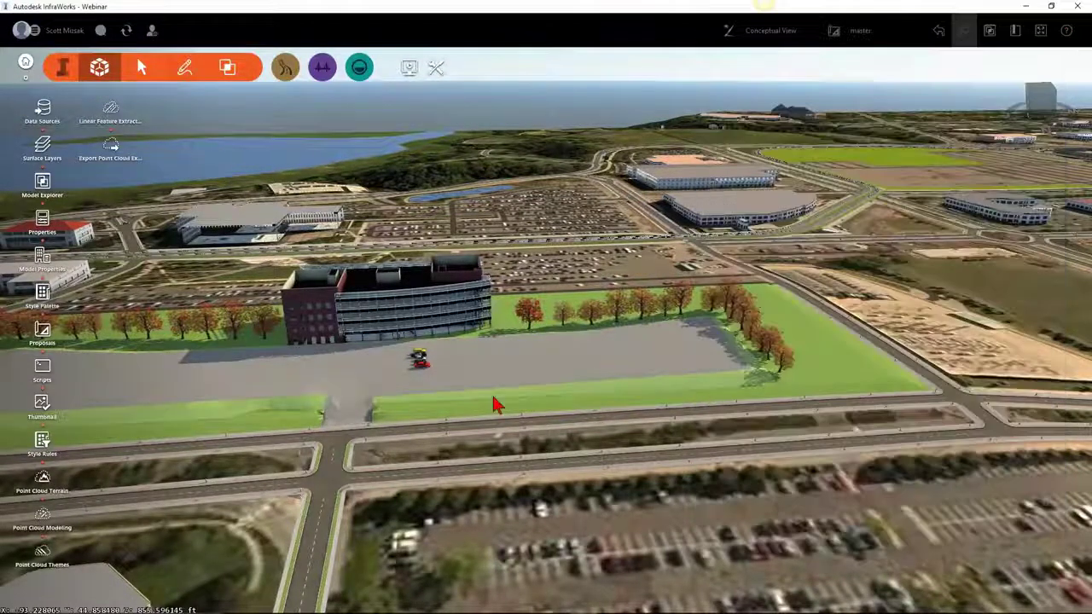
Step: Select the outer and inner manicured grass land areas in turn and examine their extents from above
{"action": "left_click", "coordinate": [878, 380]}
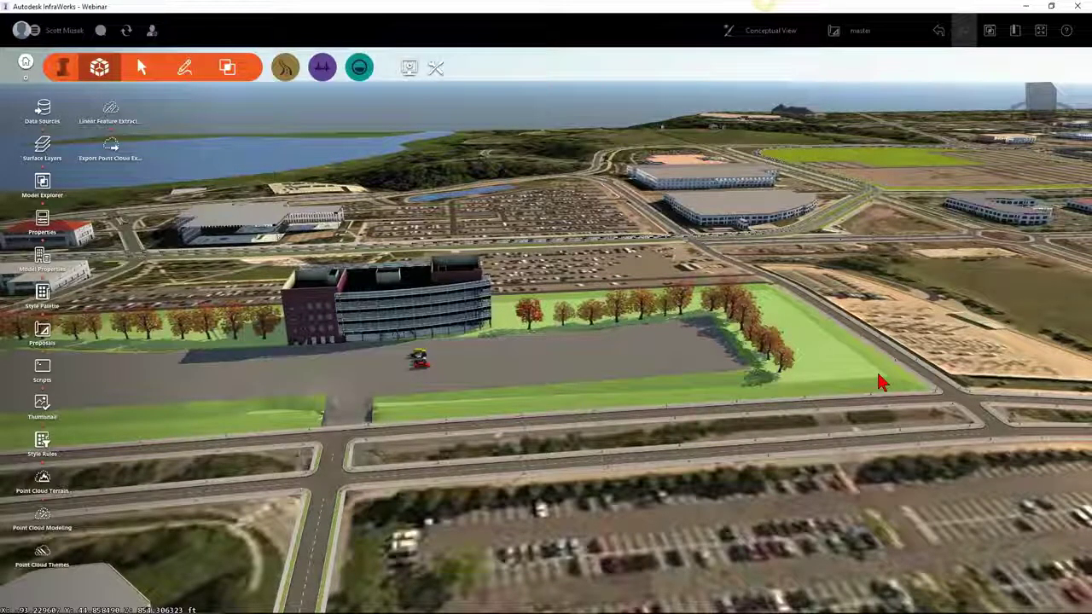
{"action": "scroll", "coordinate": [945, 385], "scroll_direction": "up", "scroll_amount": 5}
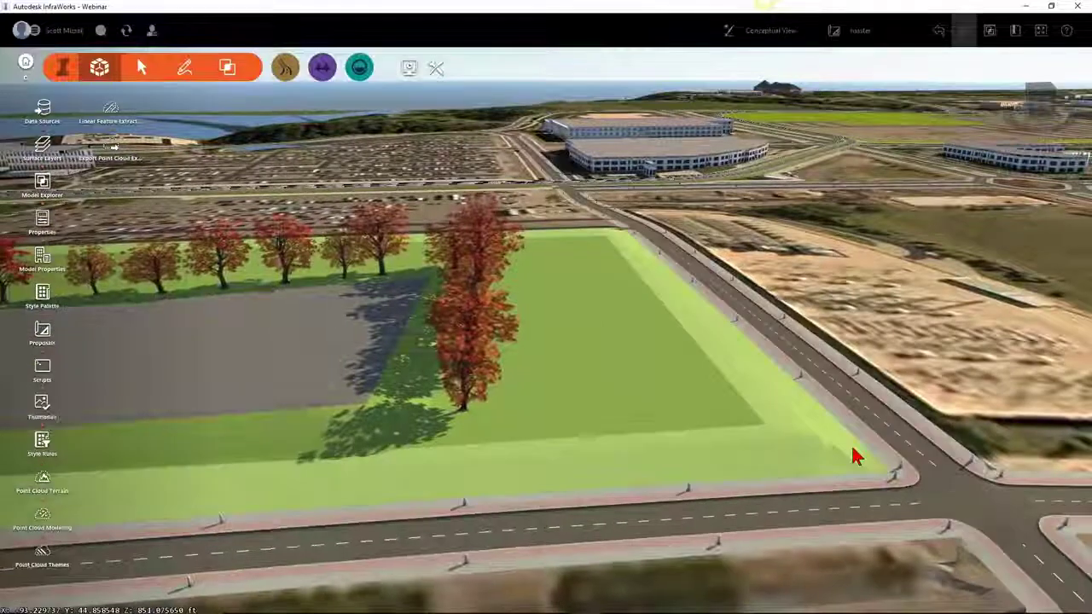
{"action": "left_click", "coordinate": [855, 457]}
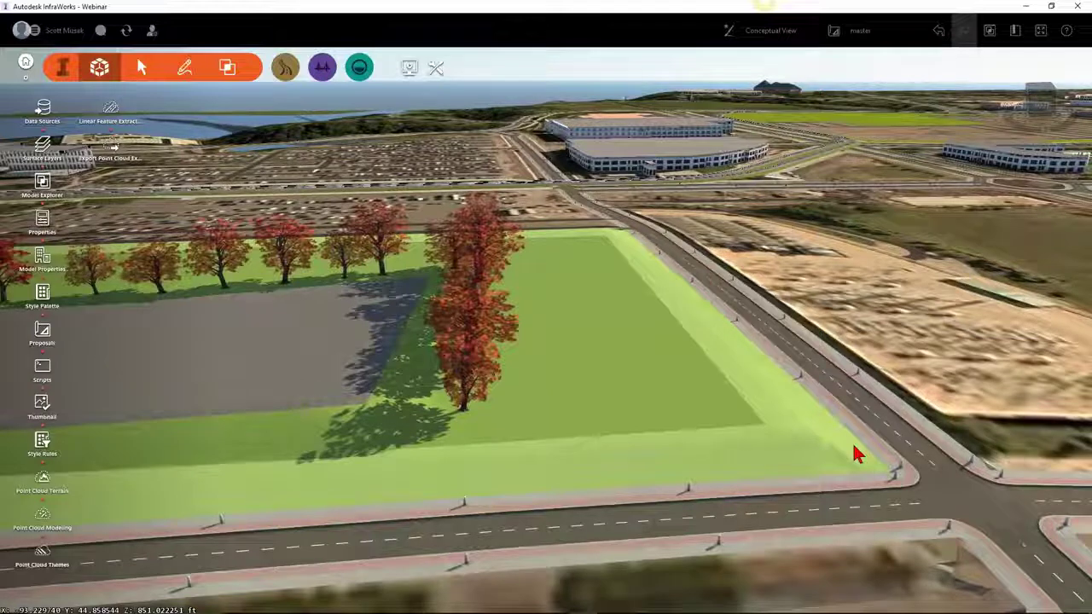
{"action": "left_click", "coordinate": [756, 404]}
{"action": "scroll", "coordinate": [566, 397], "scroll_direction": "down", "scroll_amount": 3}
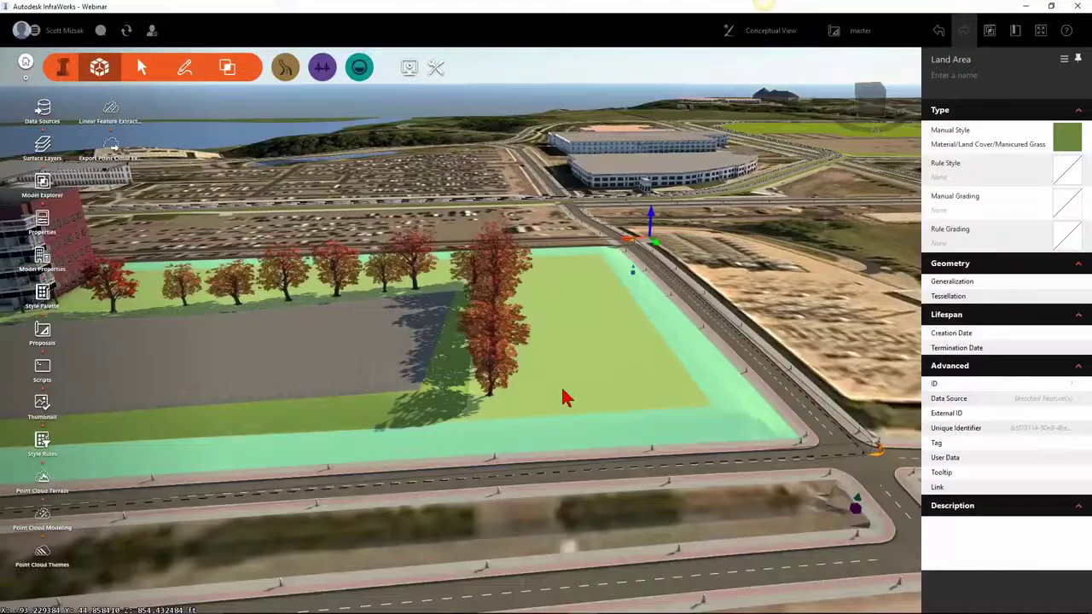
{"action": "left_click_drag", "start_coordinate": [556, 396], "coordinate": [560, 584]}
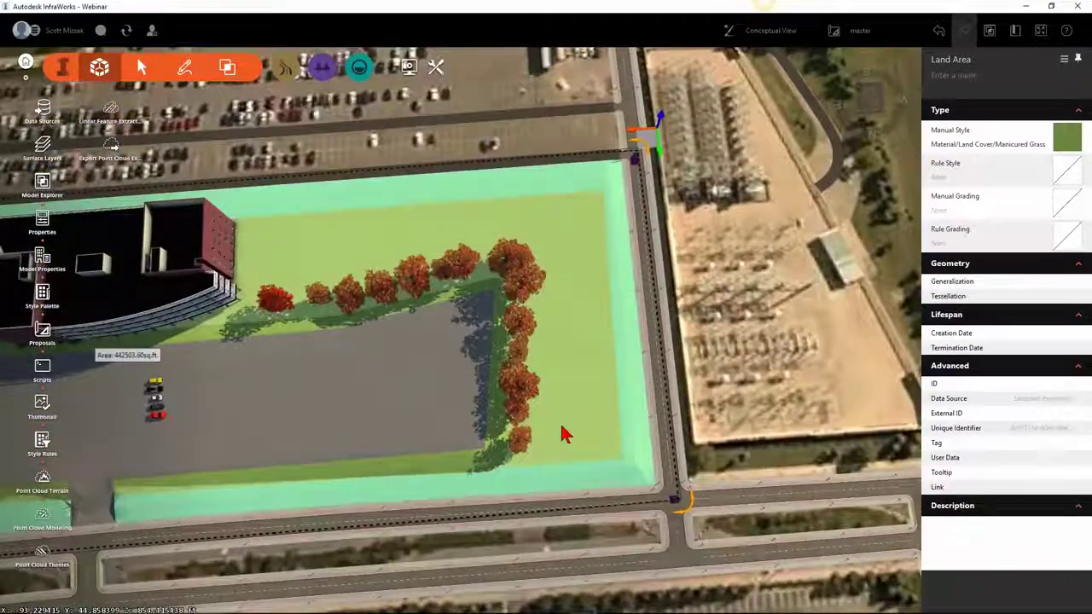
{"action": "scroll", "coordinate": [563, 435], "scroll_direction": "down", "scroll_amount": 5}
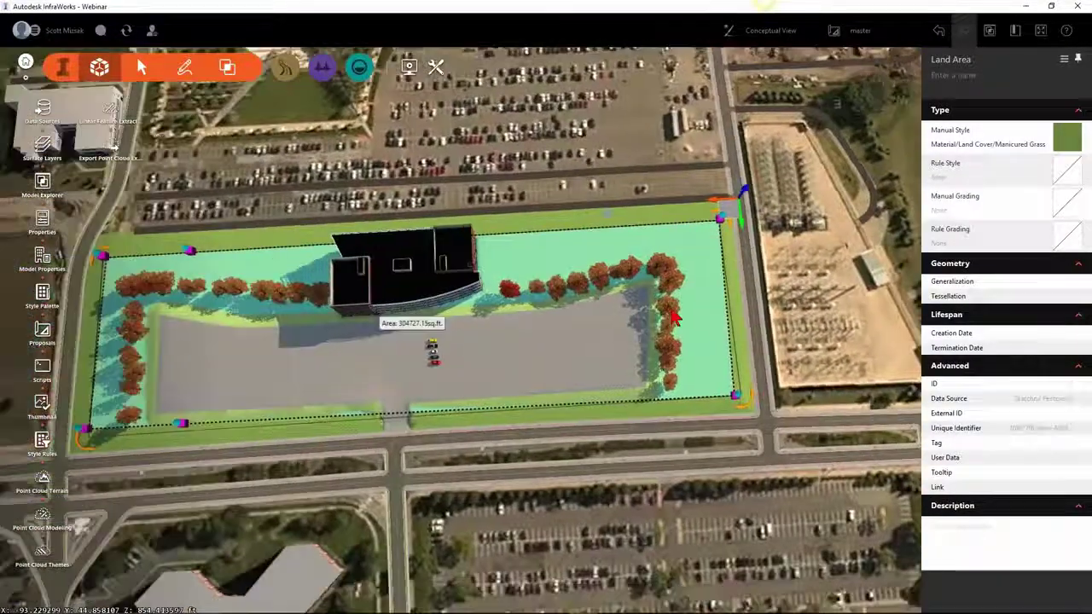
{"action": "middle_click_drag", "start_coordinate": [673, 317], "coordinate": [680, 313]}
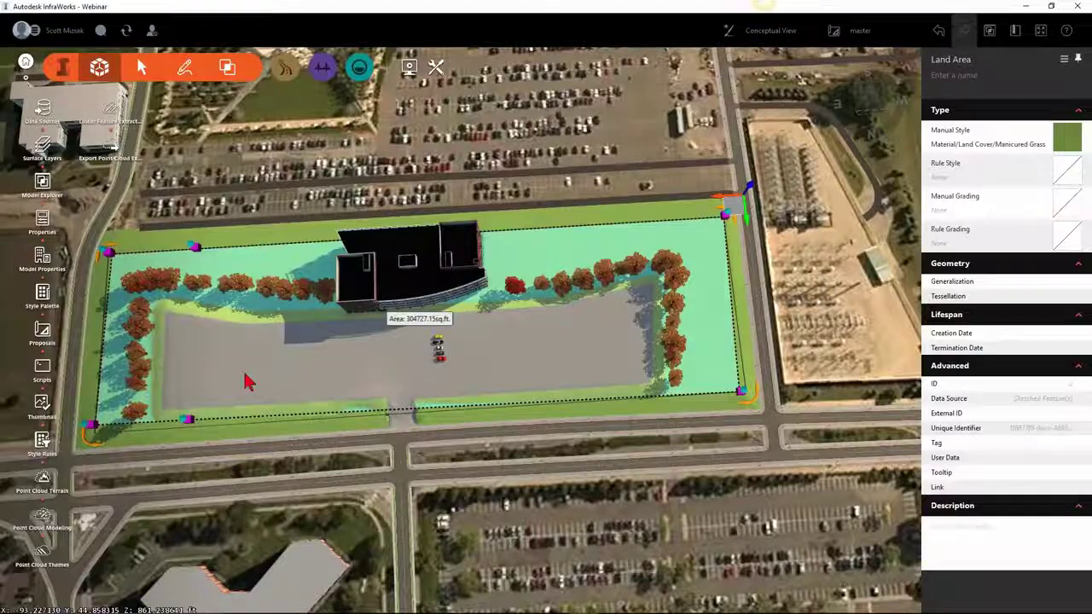
Step: Open the elevation of the inner grass area's corner point near the curved road, then deselect the area without editing
{"action": "middle_click_drag", "start_coordinate": [245, 381], "coordinate": [678, 74]}
{"action": "scroll", "coordinate": [455, 312], "scroll_direction": "up", "scroll_amount": 3}
{"action": "left_click_drag", "start_coordinate": [455, 312], "coordinate": [442, 264]}
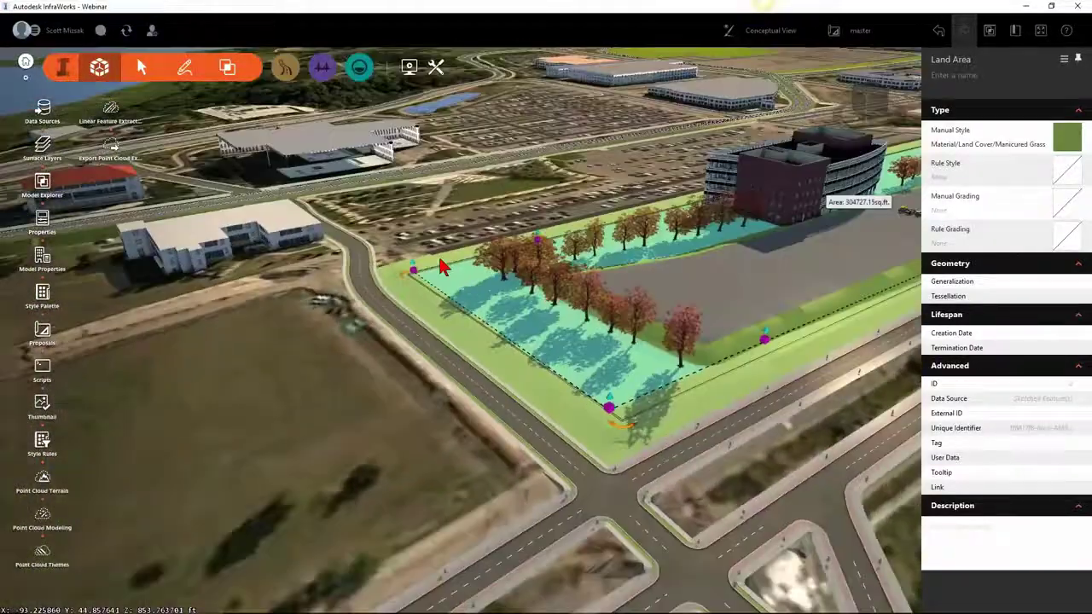
{"action": "left_click", "coordinate": [415, 269]}
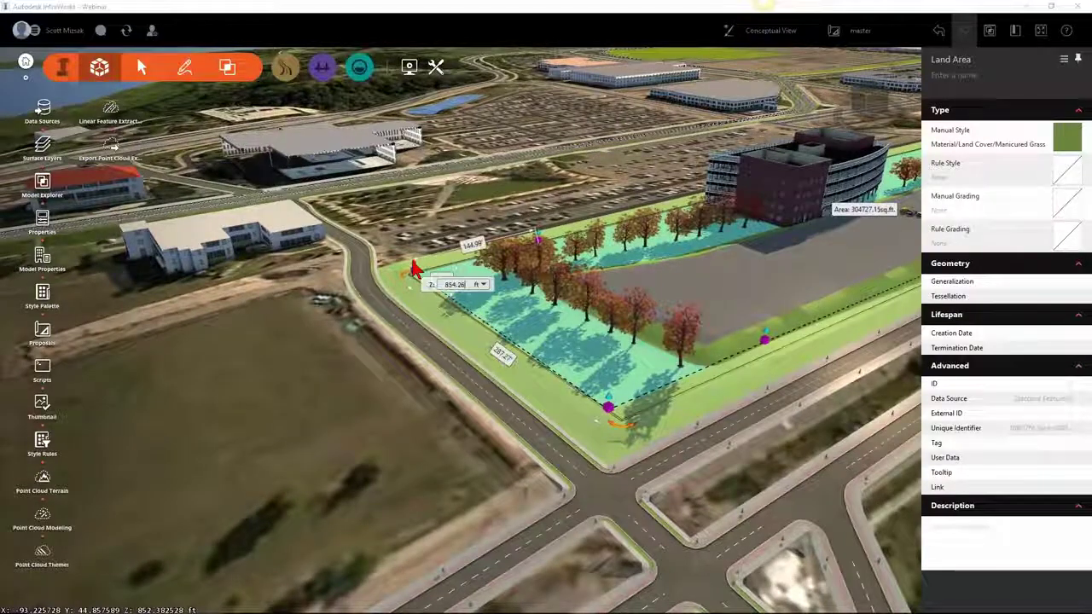
{"action": "key", "text": "Escape"}
{"action": "key", "text": "Escape"}
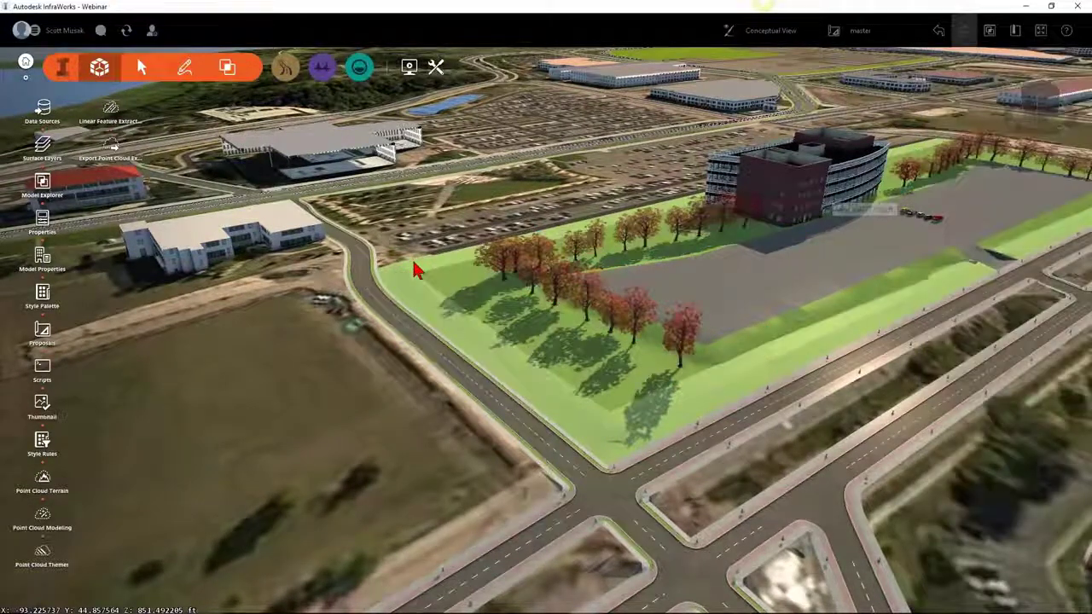
Step: Try to change the elevation of the whole inner grass area
{"action": "scroll", "coordinate": [416, 268], "scroll_direction": "down", "scroll_amount": 3}
{"action": "left_click", "coordinate": [543, 341]}
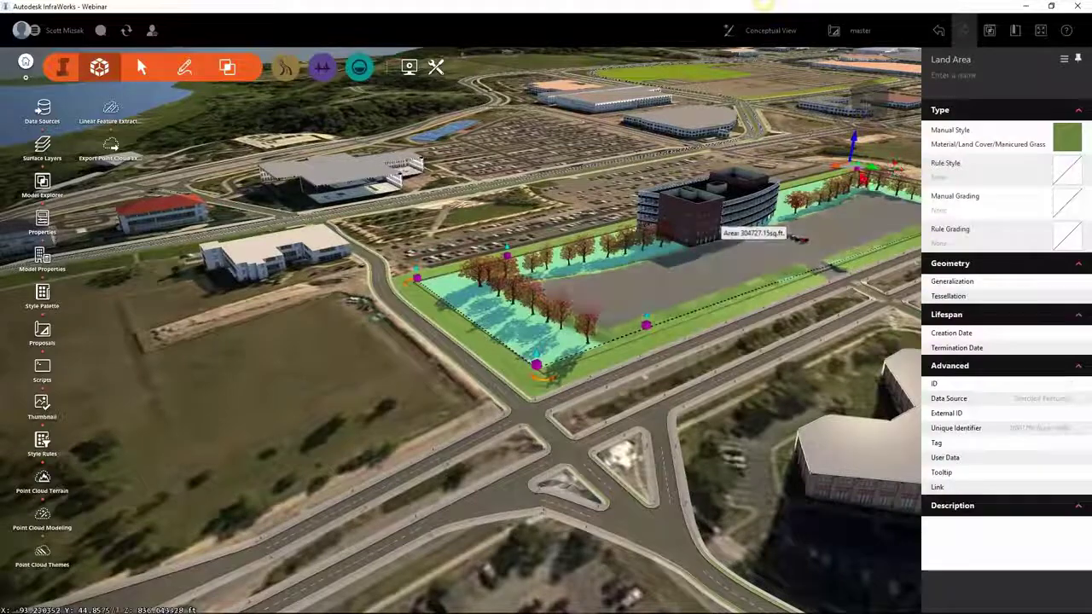
{"action": "middle_click_drag", "start_coordinate": [836, 152], "coordinate": [786, 151]}
{"action": "left_click", "coordinate": [803, 143]}
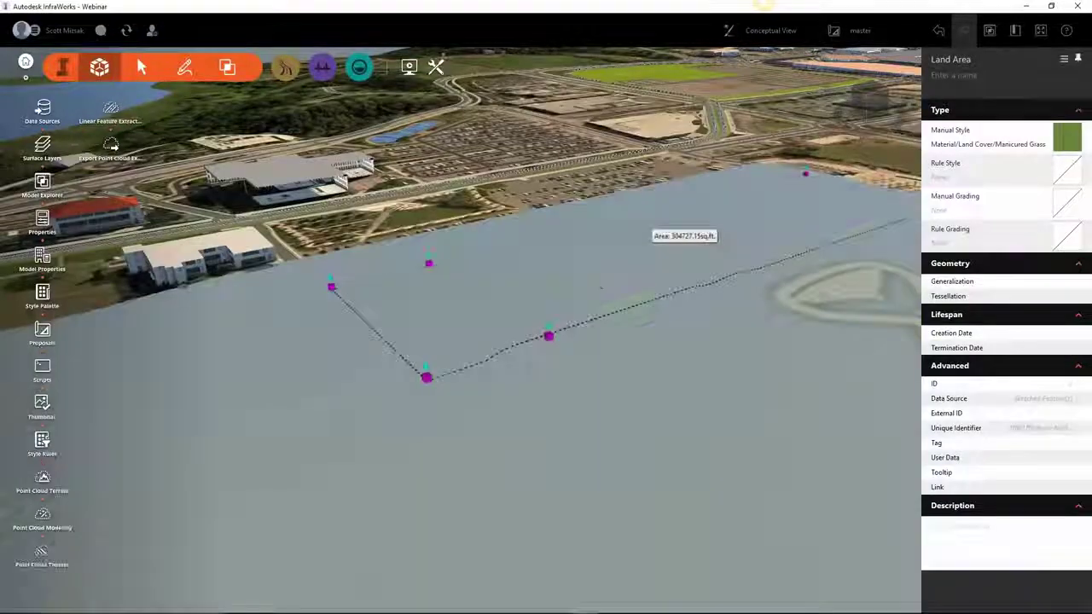
{"action": "key", "text": "Escape"}
Step: Review the tree rows, grass slopes and parking lot of the graded site from the street side and from above
{"action": "scroll", "coordinate": [341, 306], "scroll_direction": "up", "scroll_amount": 5}
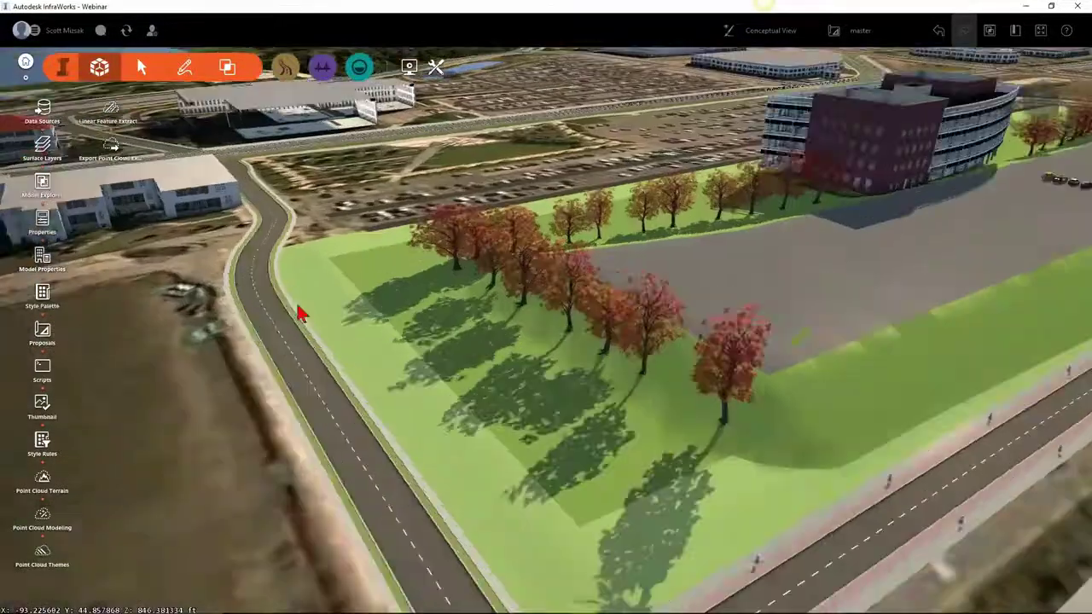
{"action": "left_click_drag", "start_coordinate": [297, 312], "coordinate": [283, 261]}
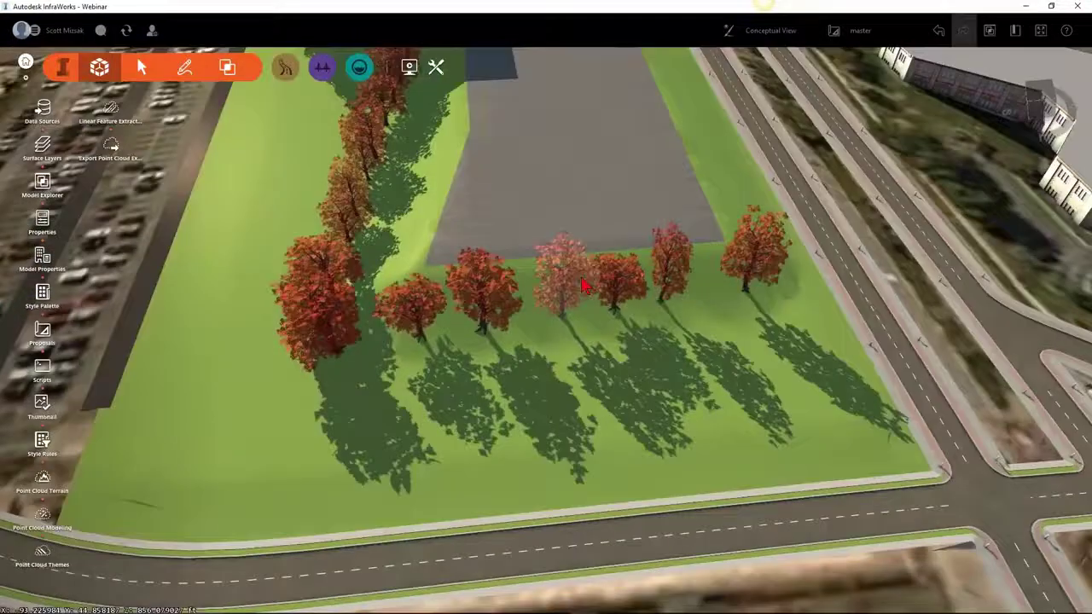
{"action": "scroll", "coordinate": [597, 234], "scroll_direction": "up", "scroll_amount": 3}
{"action": "scroll", "coordinate": [597, 235], "scroll_direction": "down", "scroll_amount": 2}
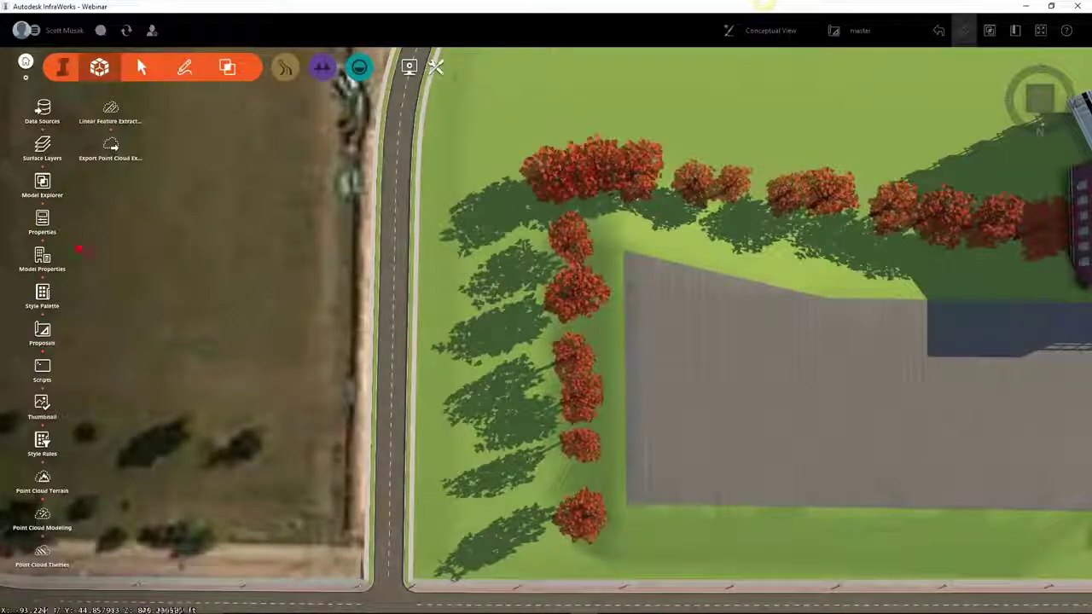
{"action": "scroll", "coordinate": [175, 290], "scroll_direction": "down", "scroll_amount": 5}
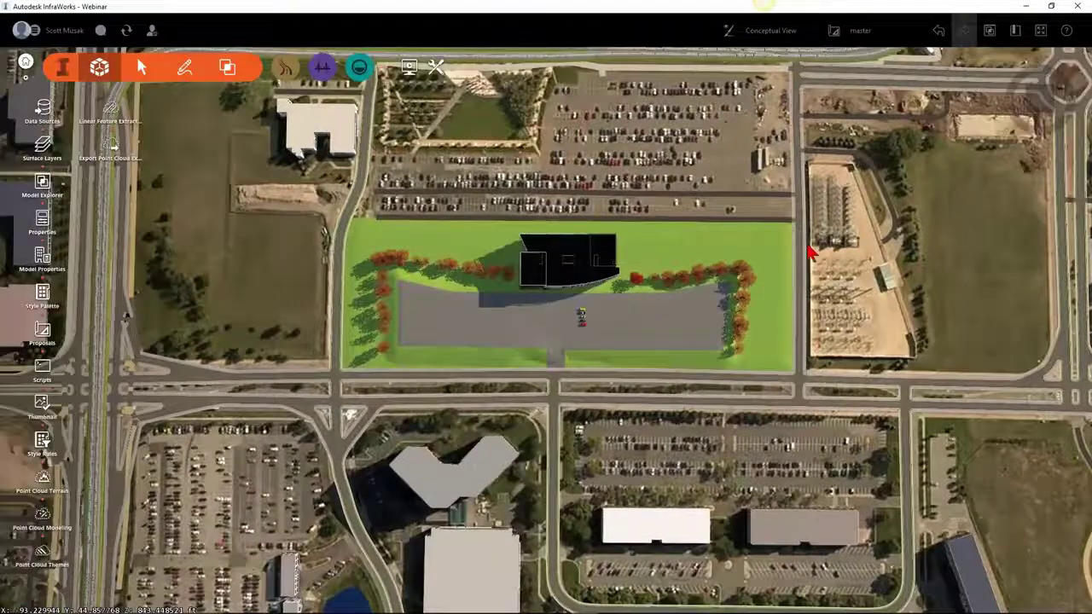
Step: Draw a Grass With Gravel Border coverage of about 498,000 sq ft over the neighbouring block, following the surrounding roads up to the roundabout
{"action": "left_click_drag", "start_coordinate": [923, 224], "coordinate": [522, 275]}
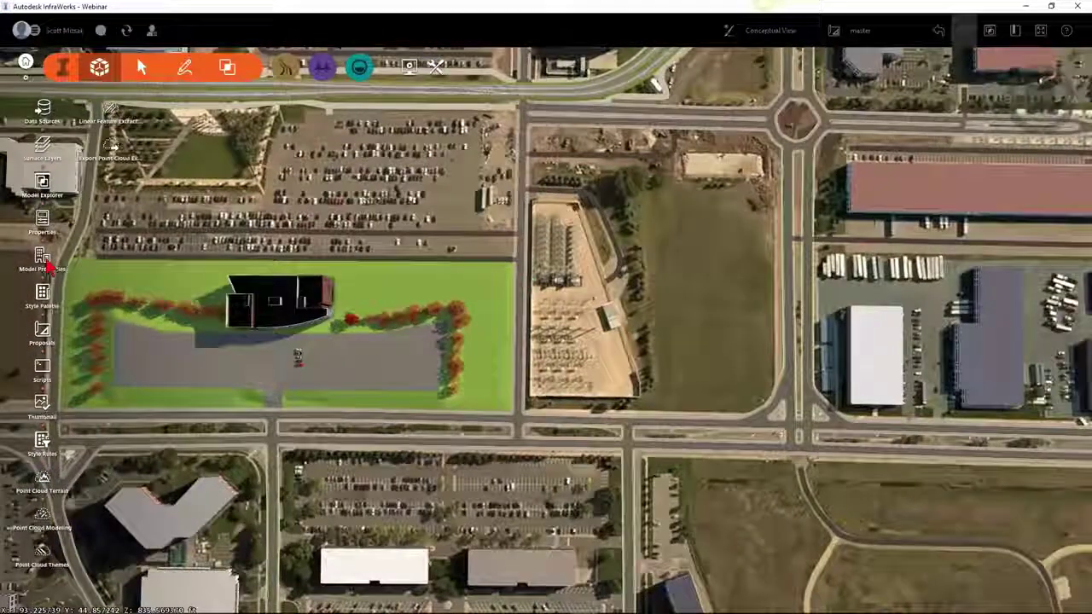
{"action": "left_click", "coordinate": [184, 67]}
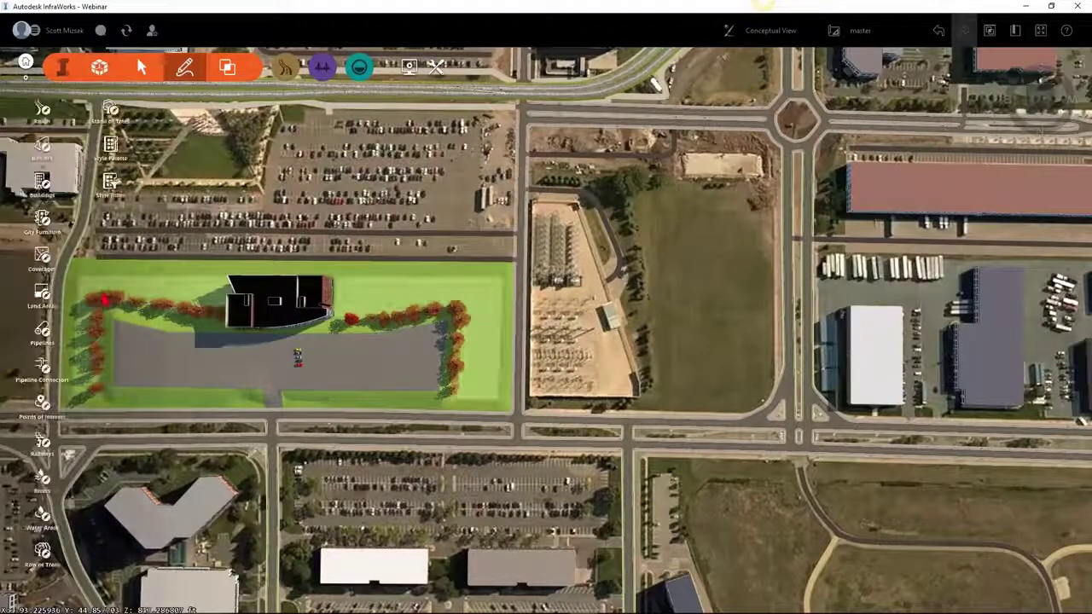
{"action": "left_click", "coordinate": [42, 256]}
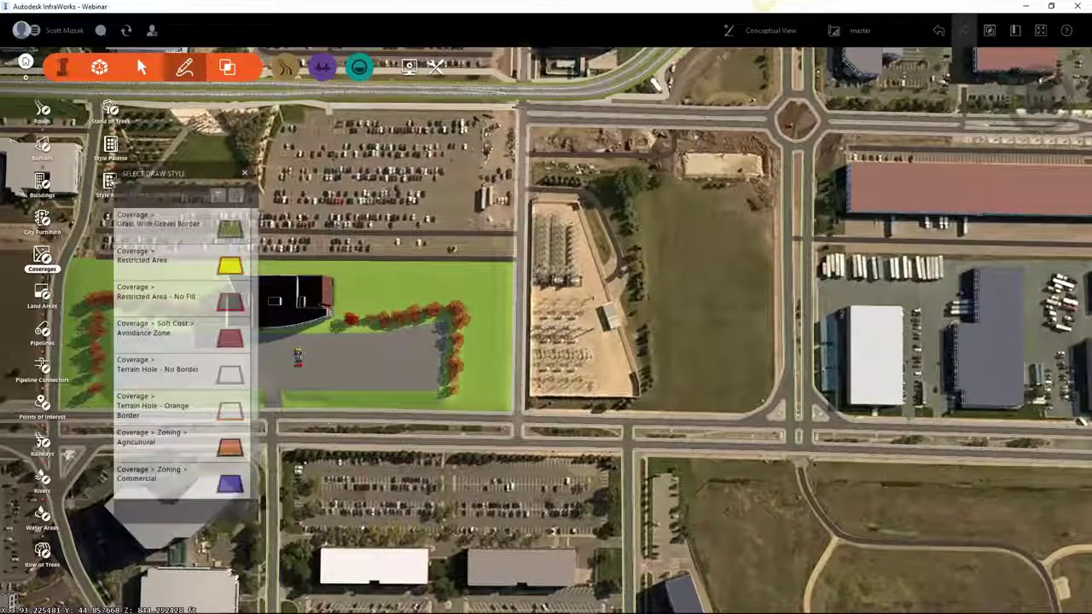
{"action": "left_click", "coordinate": [524, 108]}
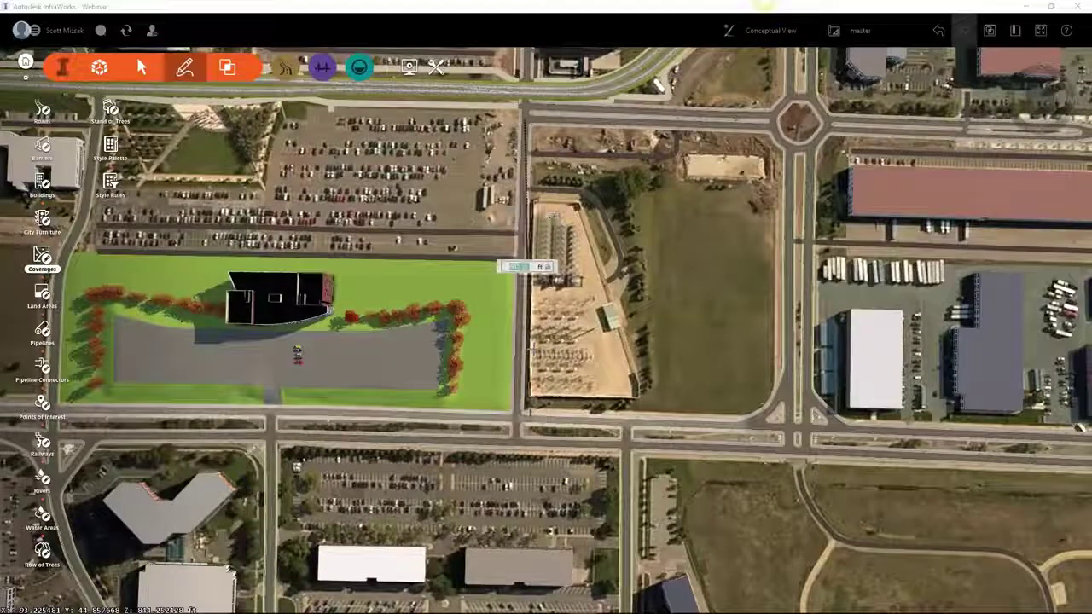
{"action": "left_click", "coordinate": [517, 420]}
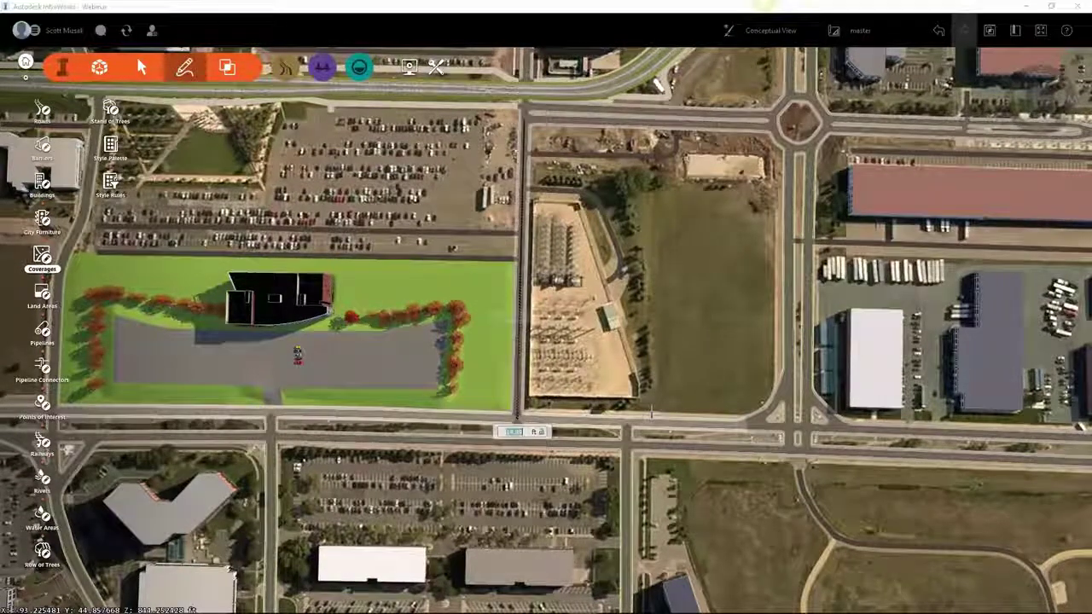
{"action": "left_click", "coordinate": [791, 420]}
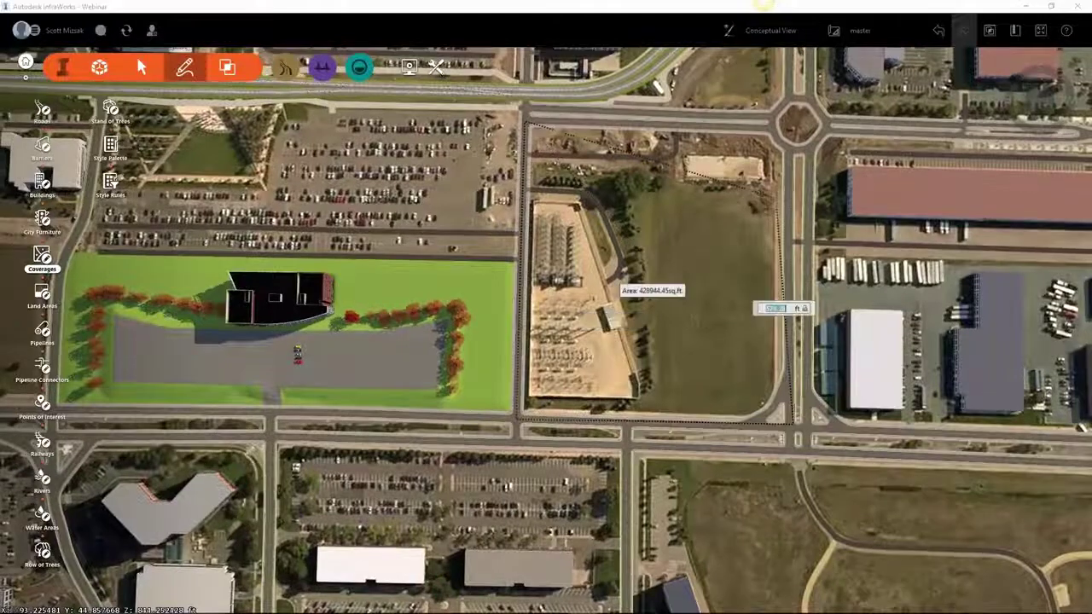
{"action": "left_click", "coordinate": [778, 140]}
{"action": "double_click", "coordinate": [761, 130]}
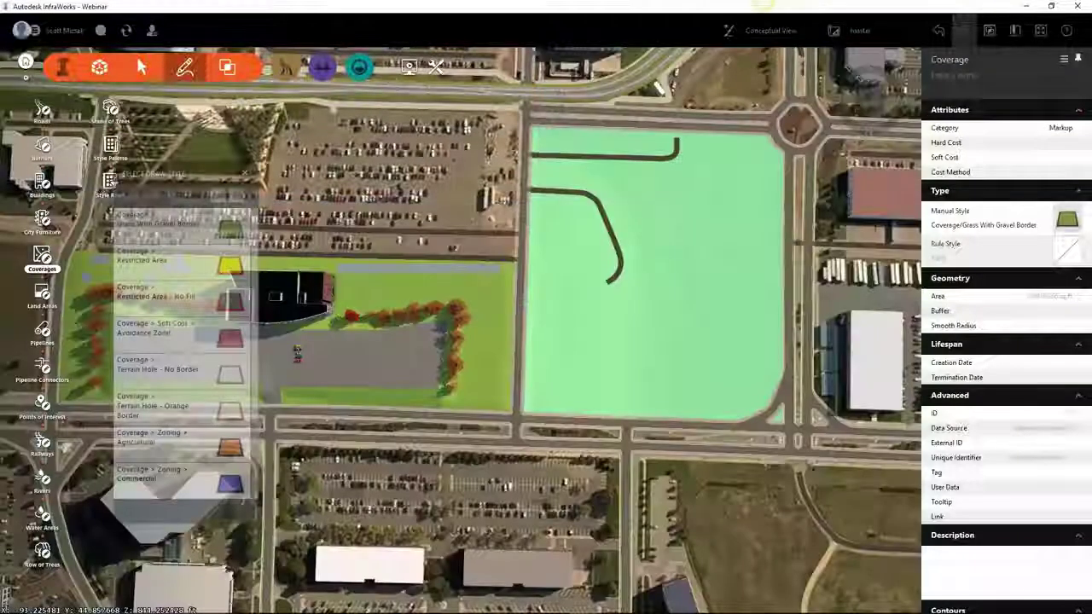
{"action": "key", "text": "Escape"}
Step: Draw a four-sided Dark Concrete parking land area of about 71,900 sq ft inside the new coverage, beside the curved driveway
{"action": "left_click_drag", "start_coordinate": [710, 302], "coordinate": [631, 529]}
{"action": "scroll", "coordinate": [648, 358], "scroll_direction": "up", "scroll_amount": 3}
{"action": "scroll", "coordinate": [627, 511], "scroll_direction": "down", "scroll_amount": 5}
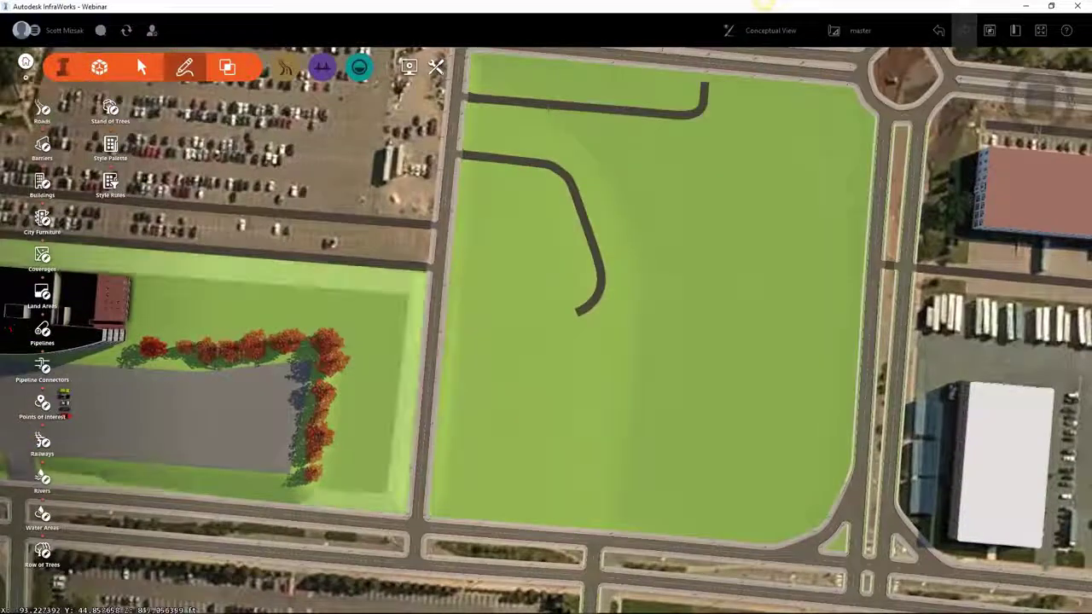
{"action": "left_click", "coordinate": [45, 296]}
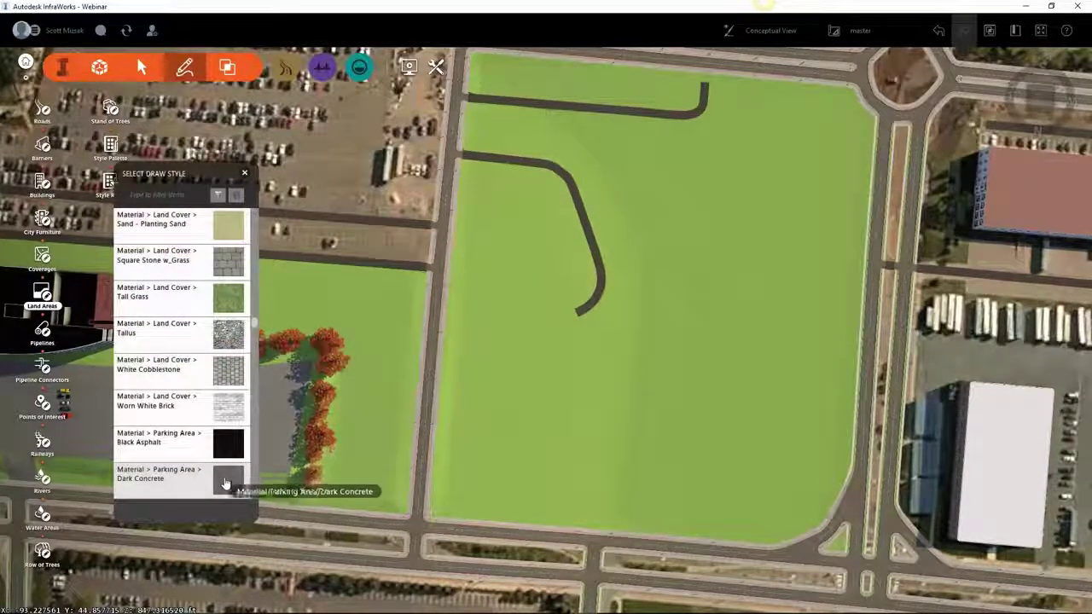
{"action": "left_click", "coordinate": [226, 484]}
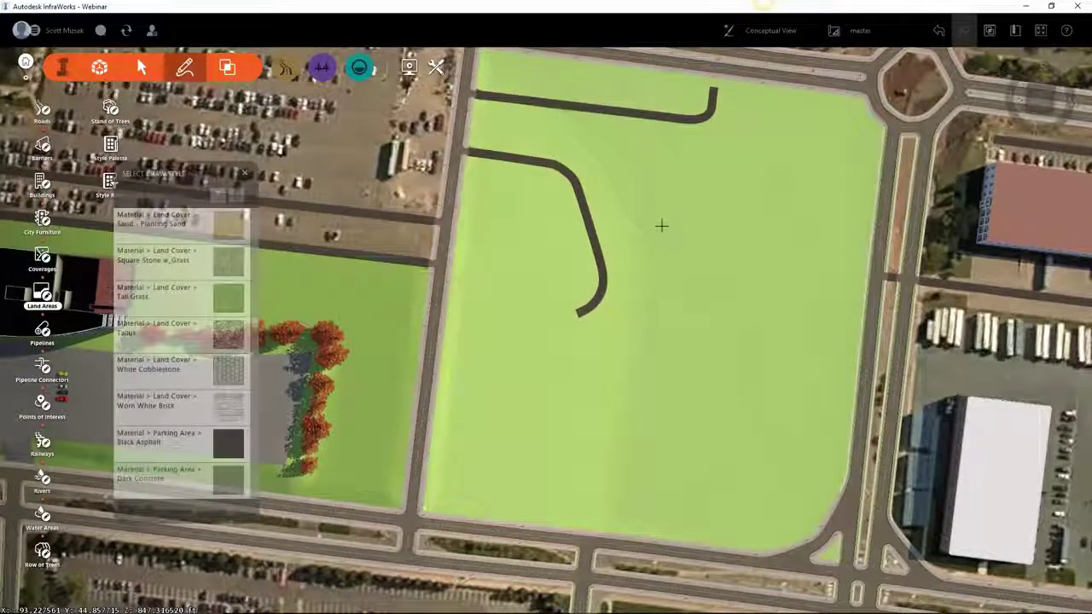
{"action": "left_click", "coordinate": [661, 216]}
{"action": "left_click", "coordinate": [639, 415]}
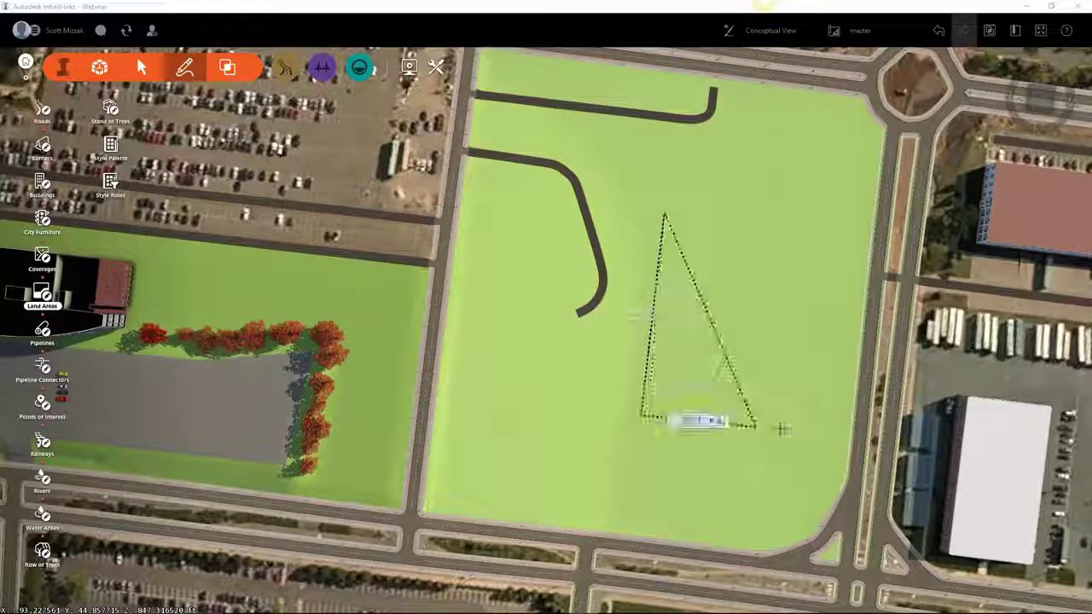
{"action": "left_click", "coordinate": [787, 438]}
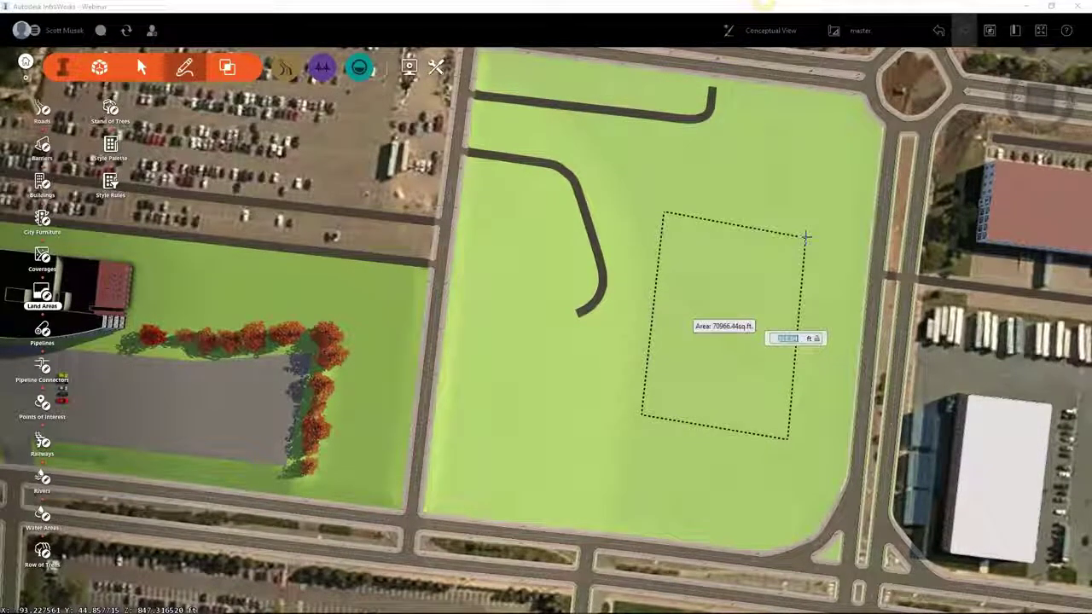
{"action": "double_click", "coordinate": [803, 229]}
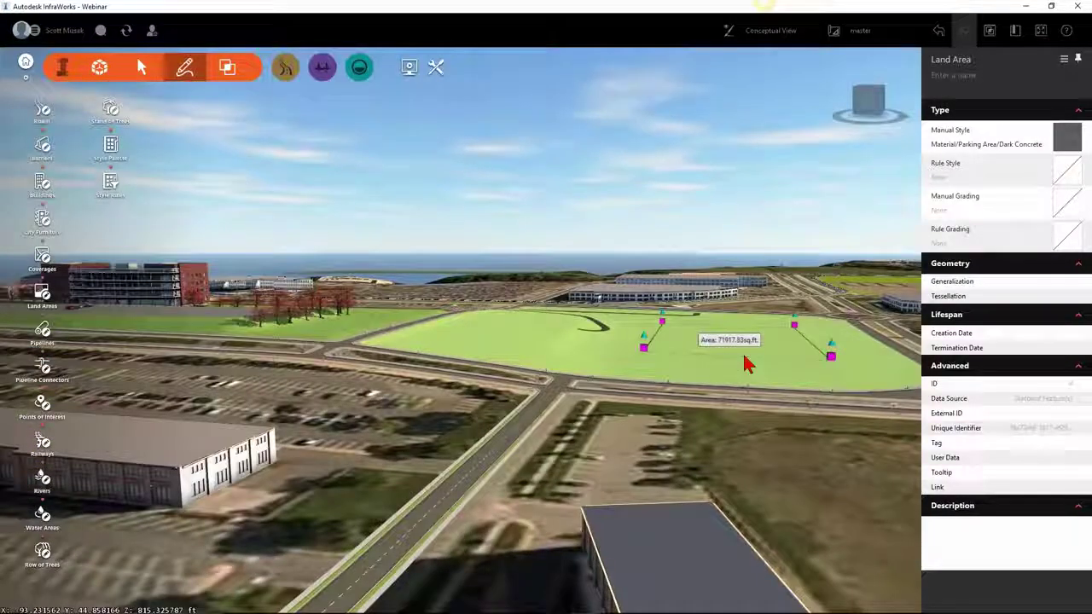
Step: Raise one corner point of the dark concrete land area above the ground, and examine how the selected grass coverage drapes around it
{"action": "left_click_drag", "start_coordinate": [829, 354], "coordinate": [833, 290]}
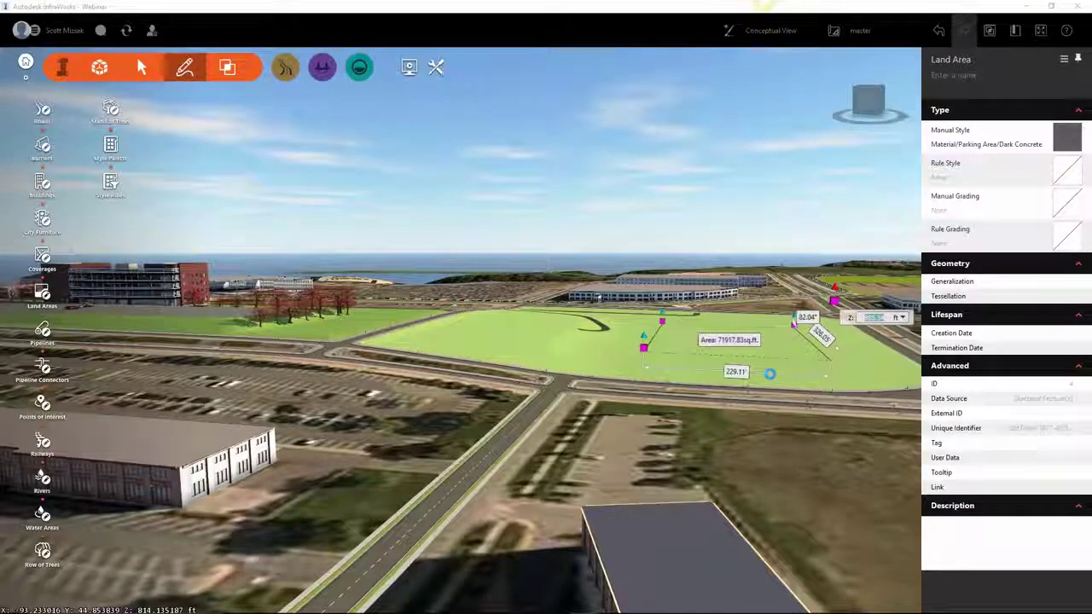
{"action": "key", "text": "Escape"}
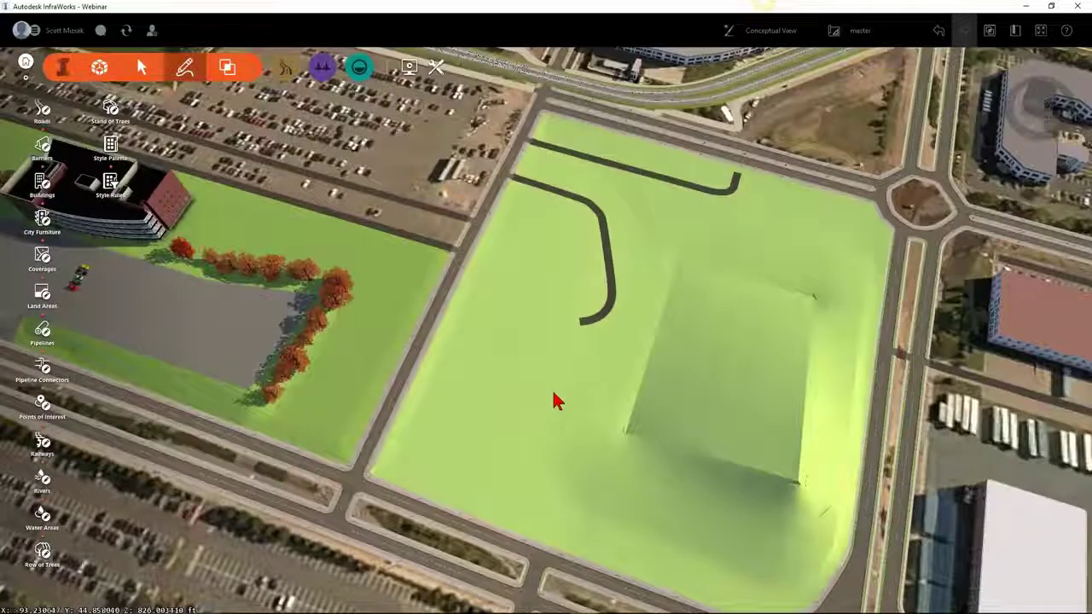
{"action": "left_click", "coordinate": [552, 401]}
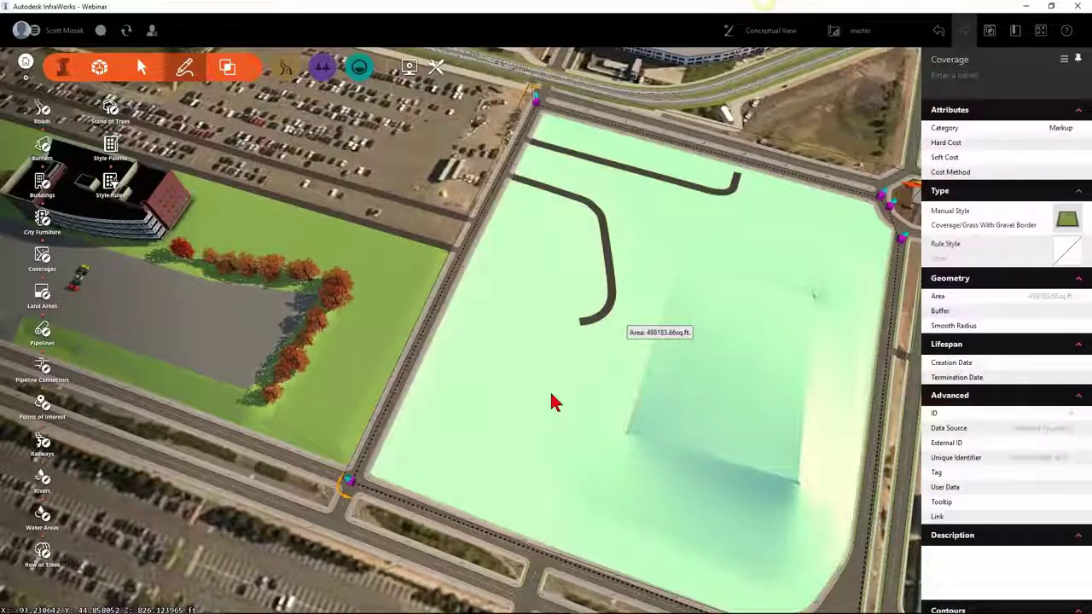
{"action": "left_click_drag", "start_coordinate": [551, 395], "coordinate": [770, 415]}
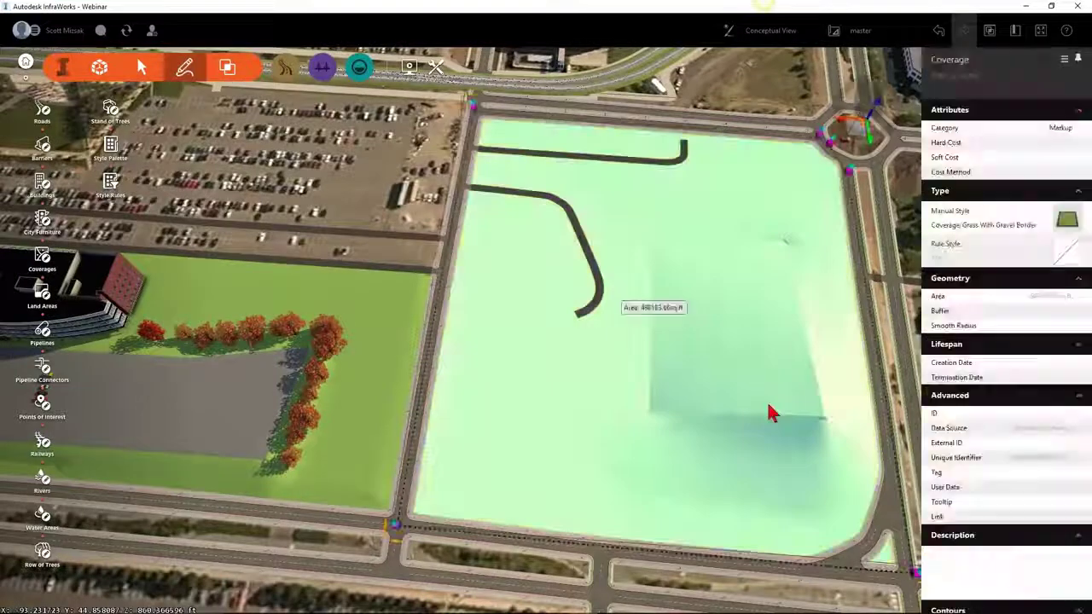
{"action": "key", "text": "Escape"}
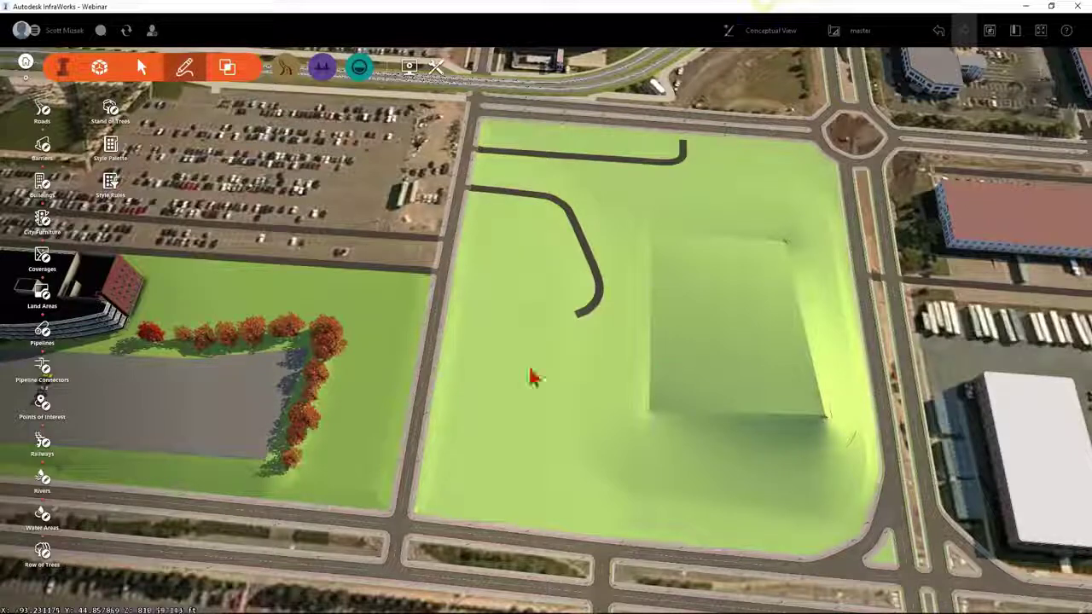
Step: Delete the grass coverage and the dark concrete land area from the neighbouring block
{"action": "left_click", "coordinate": [513, 416]}
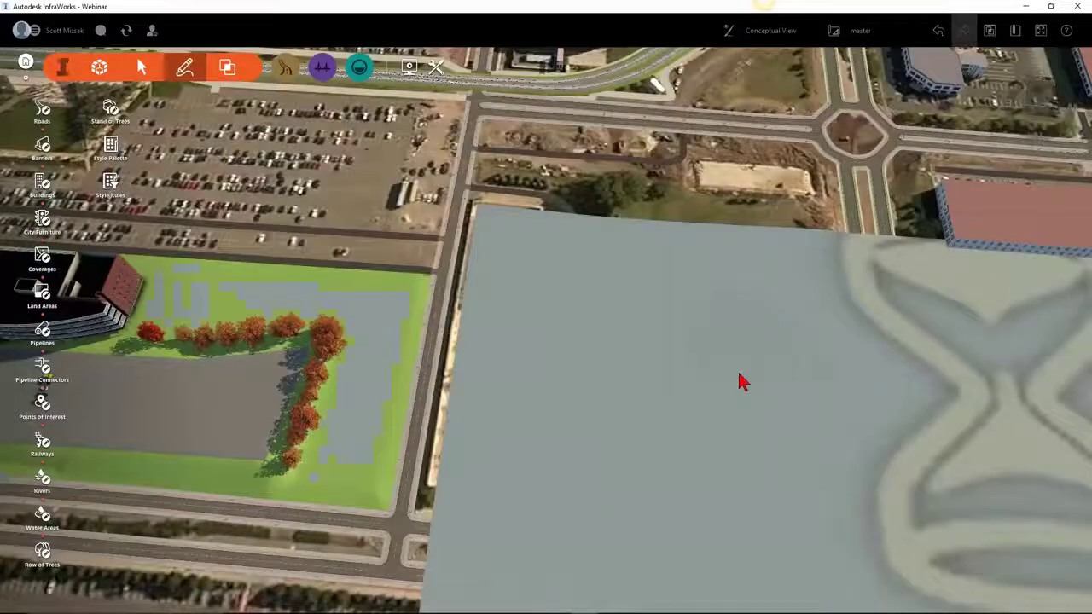
{"action": "left_click", "coordinate": [739, 388]}
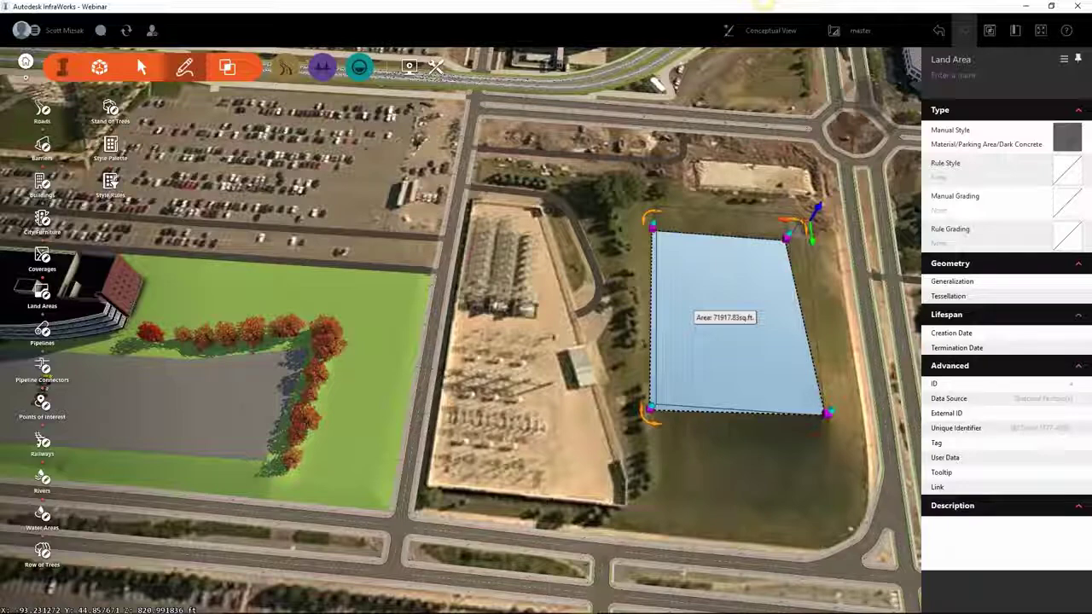
{"action": "key", "text": "Delete"}
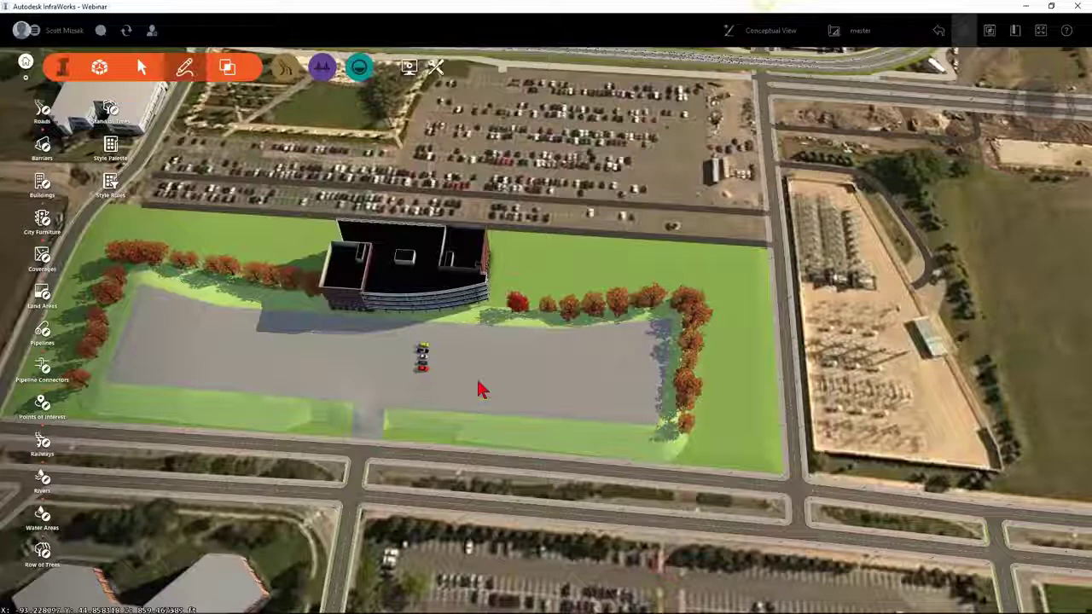
Step: Change the parking lot land area in front of the building to the grass-filled permeable paving style from Material/Parking Area
{"action": "left_click", "coordinate": [480, 390]}
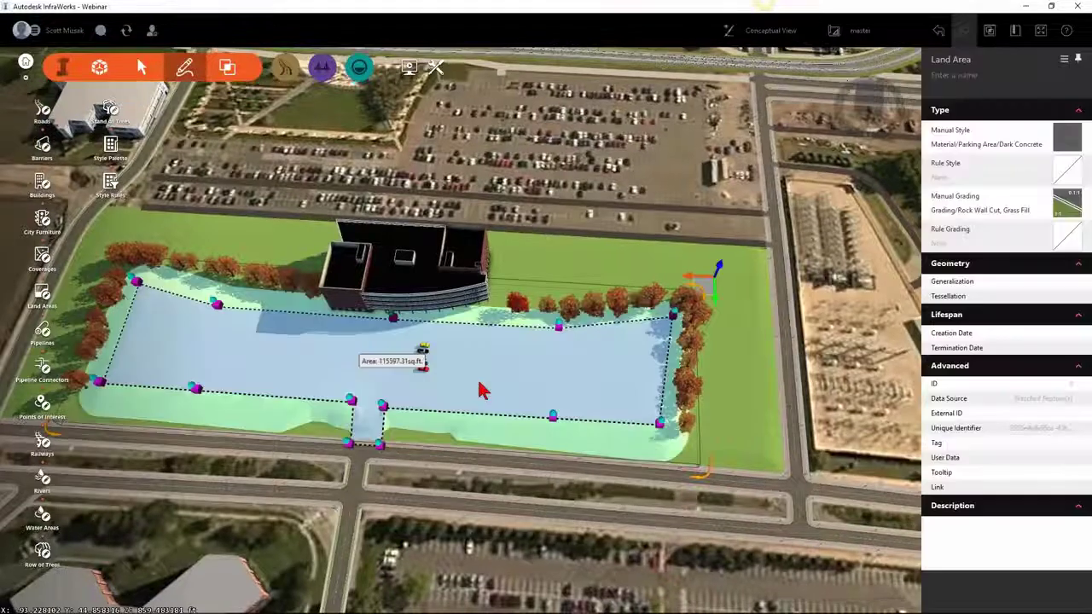
{"action": "key", "text": "Escape"}
{"action": "left_click", "coordinate": [482, 390]}
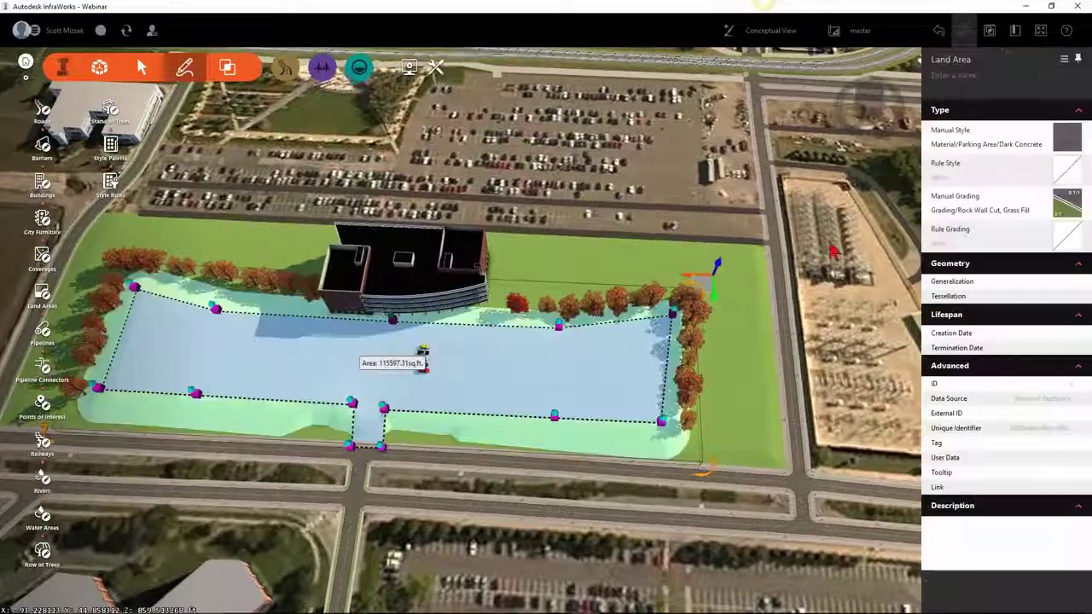
{"action": "left_click", "coordinate": [1063, 139]}
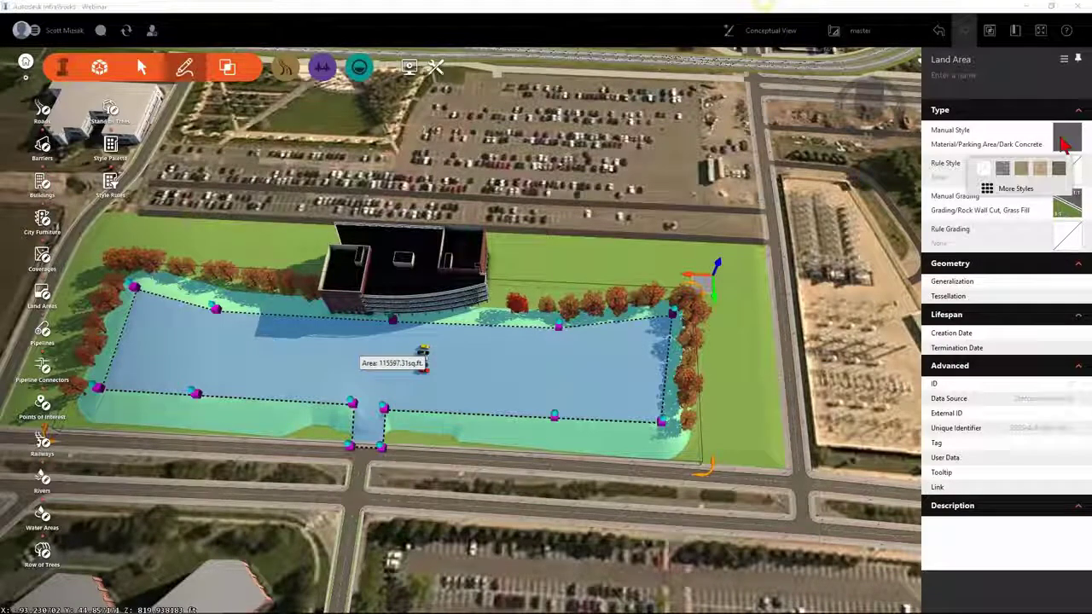
{"action": "left_click", "coordinate": [1000, 192]}
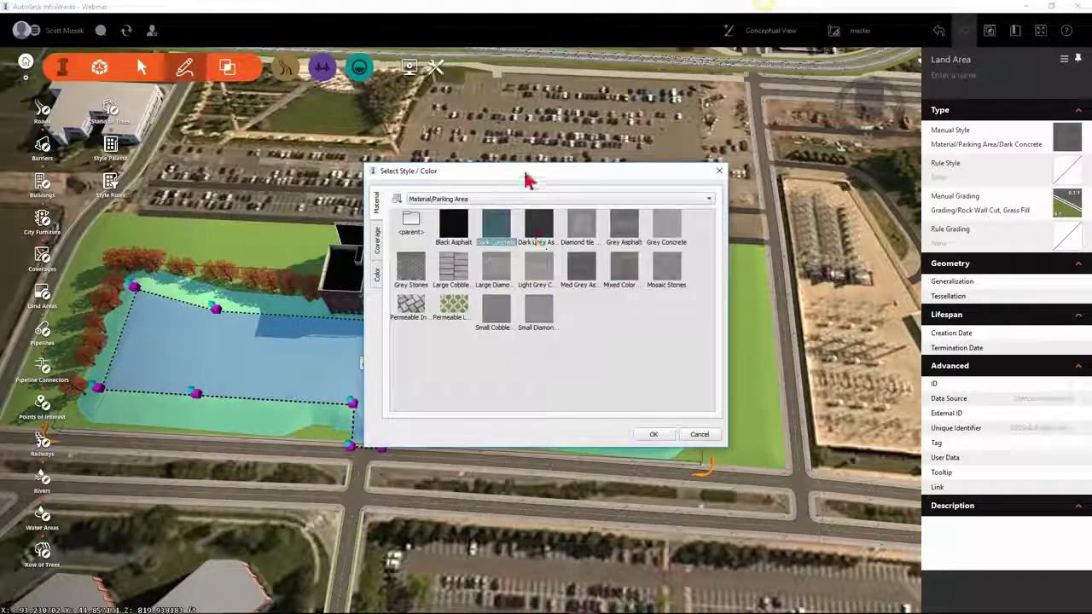
{"action": "left_click_drag", "start_coordinate": [526, 177], "coordinate": [714, 51]}
{"action": "left_click", "coordinate": [863, 142]}
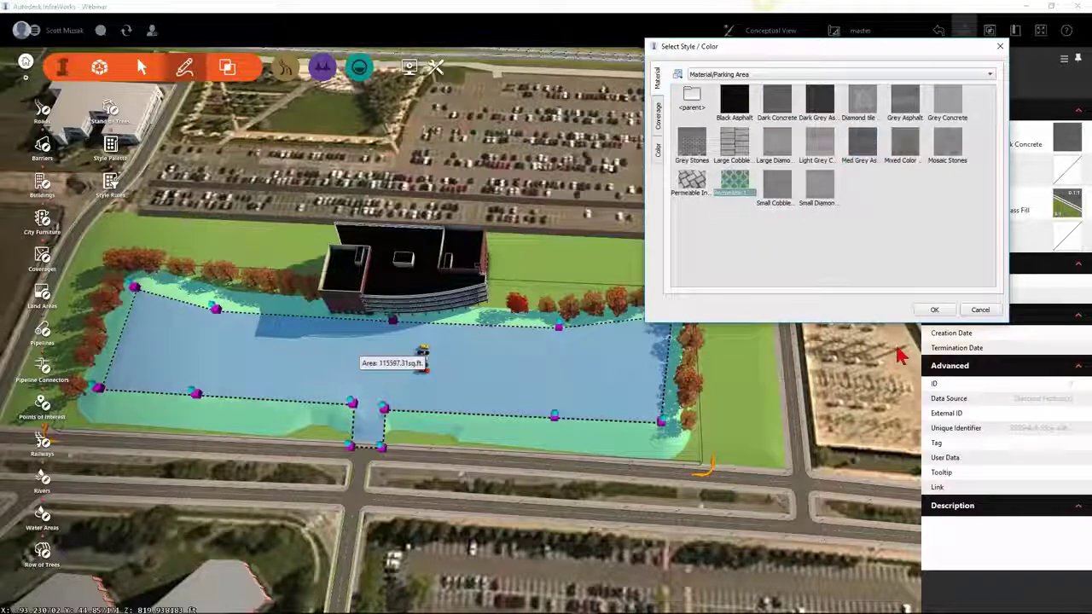
{"action": "key", "text": "Escape"}
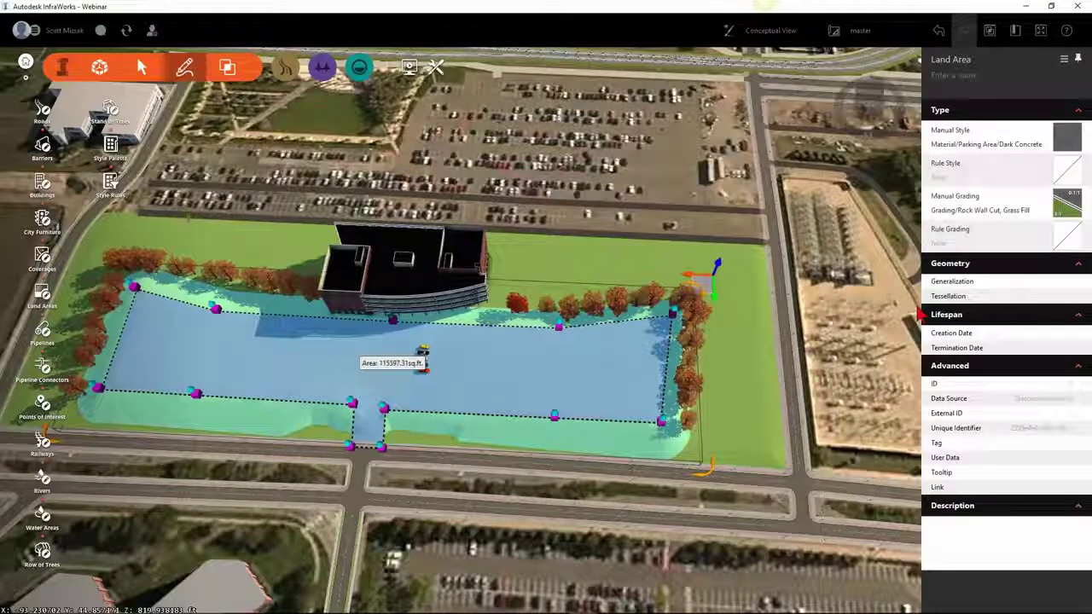
{"action": "left_click", "coordinate": [790, 395]}
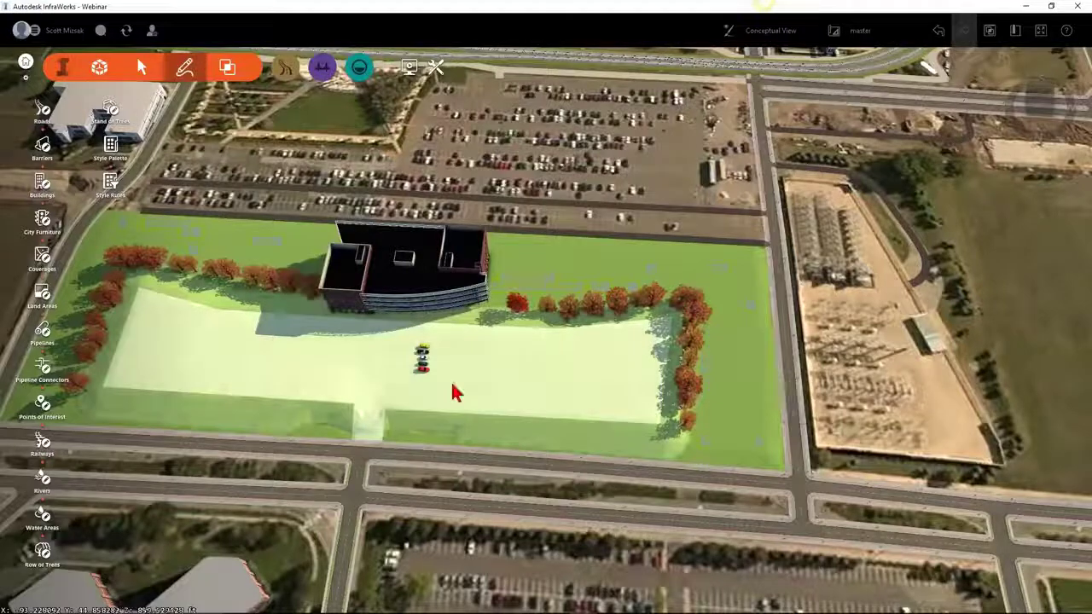
Step: Examine the permeable grass paving pattern of the parking lot up close beyond the parked cars
{"action": "scroll", "coordinate": [457, 389], "scroll_direction": "up", "scroll_amount": 6}
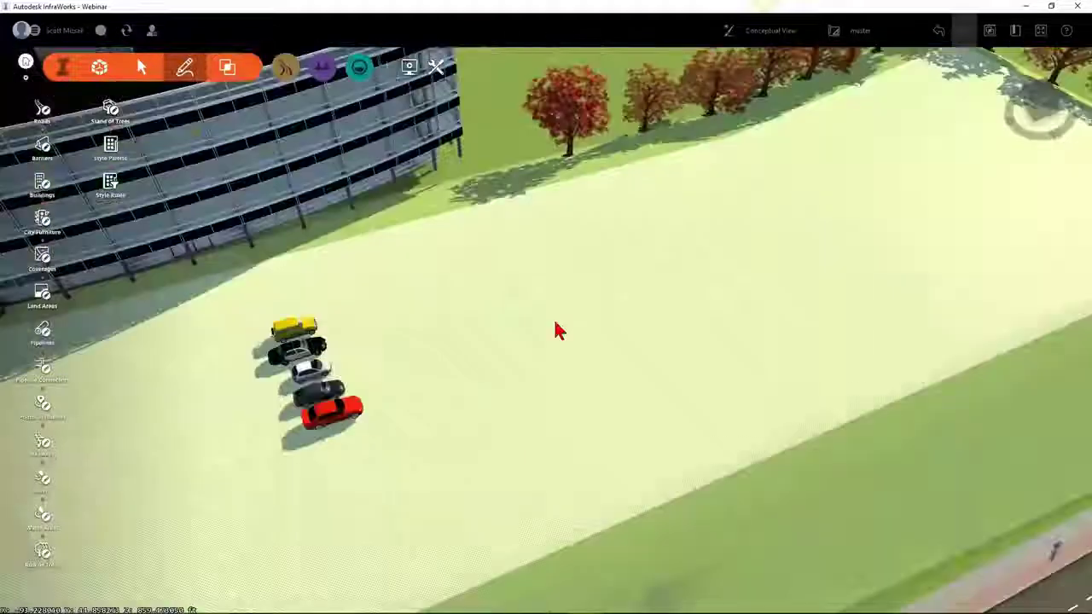
{"action": "scroll", "coordinate": [555, 331], "scroll_direction": "up", "scroll_amount": 8}
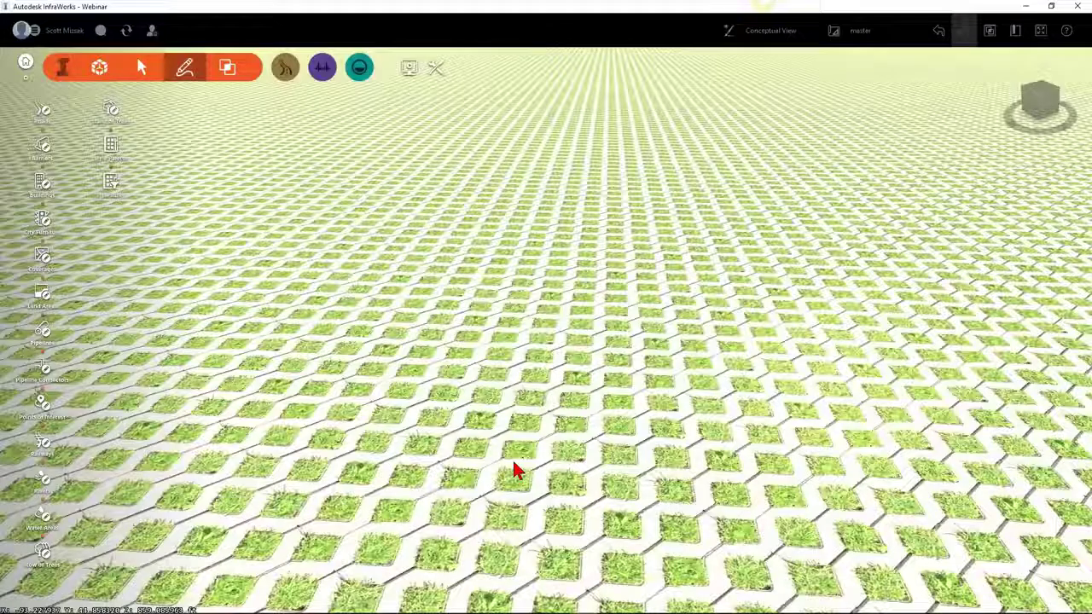
{"action": "scroll", "coordinate": [518, 424], "scroll_direction": "up", "scroll_amount": 2}
{"action": "scroll", "coordinate": [524, 394], "scroll_direction": "down", "scroll_amount": 3}
{"action": "scroll", "coordinate": [525, 405], "scroll_direction": "down", "scroll_amount": 2}
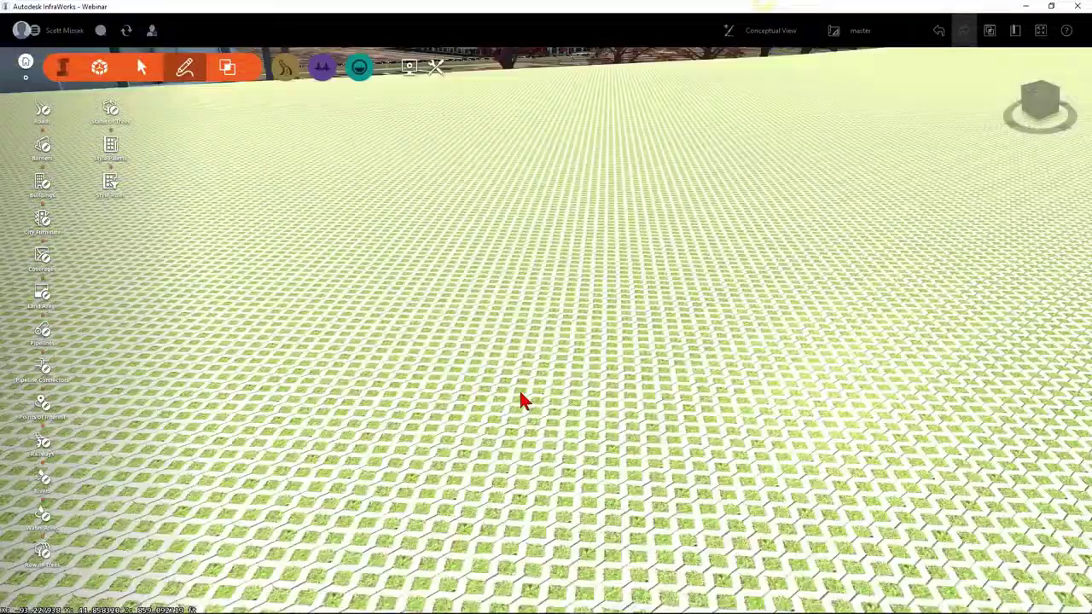
Step: Change the parking lot land area's manual grading style to Grass Cut, Fill from the Grading catalog
{"action": "scroll", "coordinate": [520, 398], "scroll_direction": "down", "scroll_amount": 6}
{"action": "left_click_drag", "start_coordinate": [550, 309], "coordinate": [392, 503]}
{"action": "left_click", "coordinate": [599, 361]}
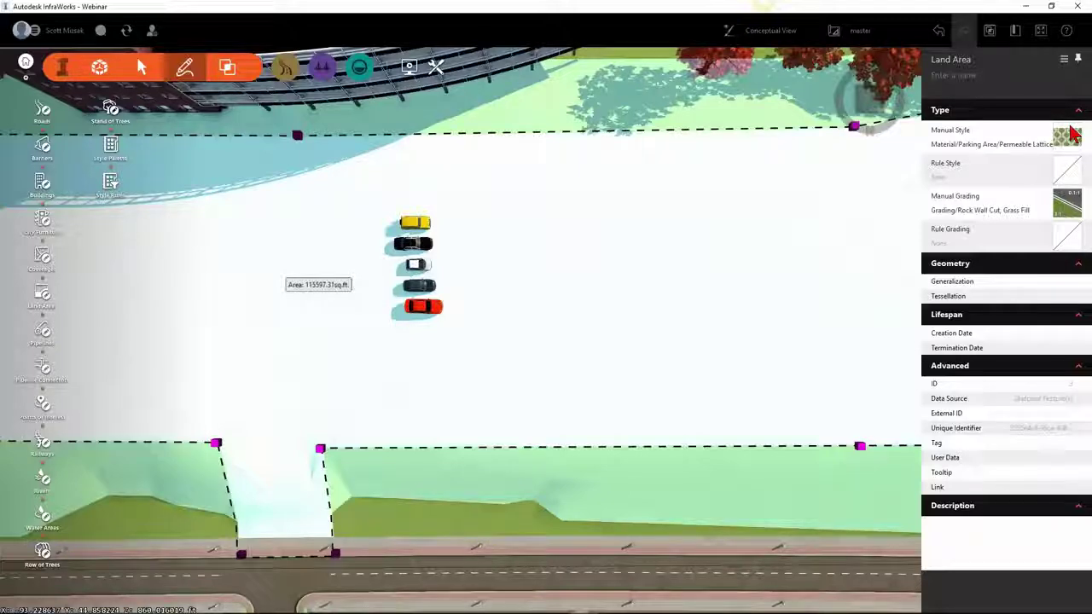
{"action": "left_click", "coordinate": [1071, 205]}
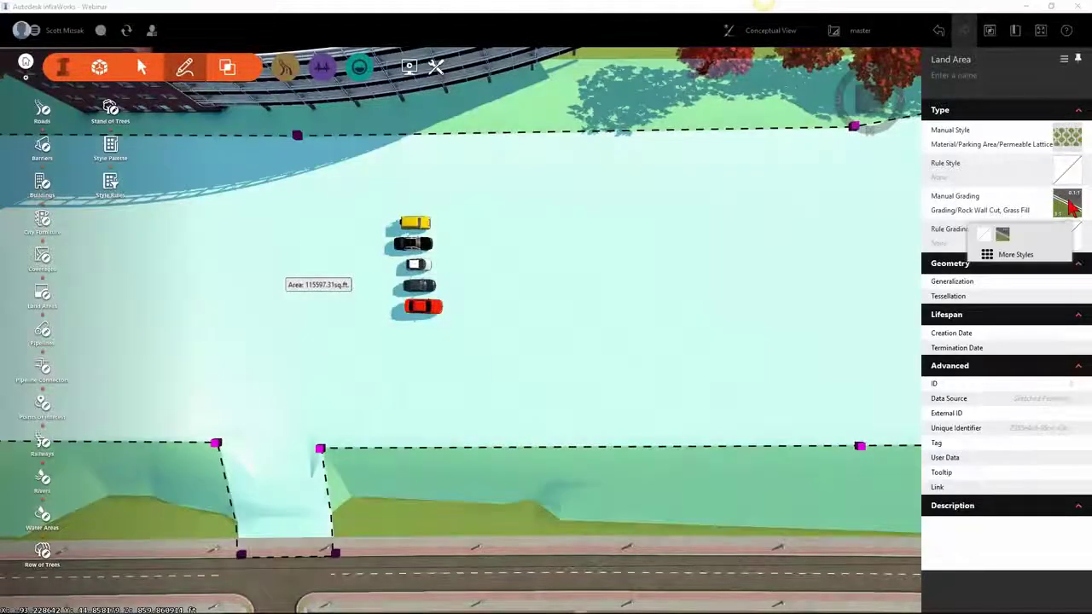
{"action": "left_click", "coordinate": [1022, 253]}
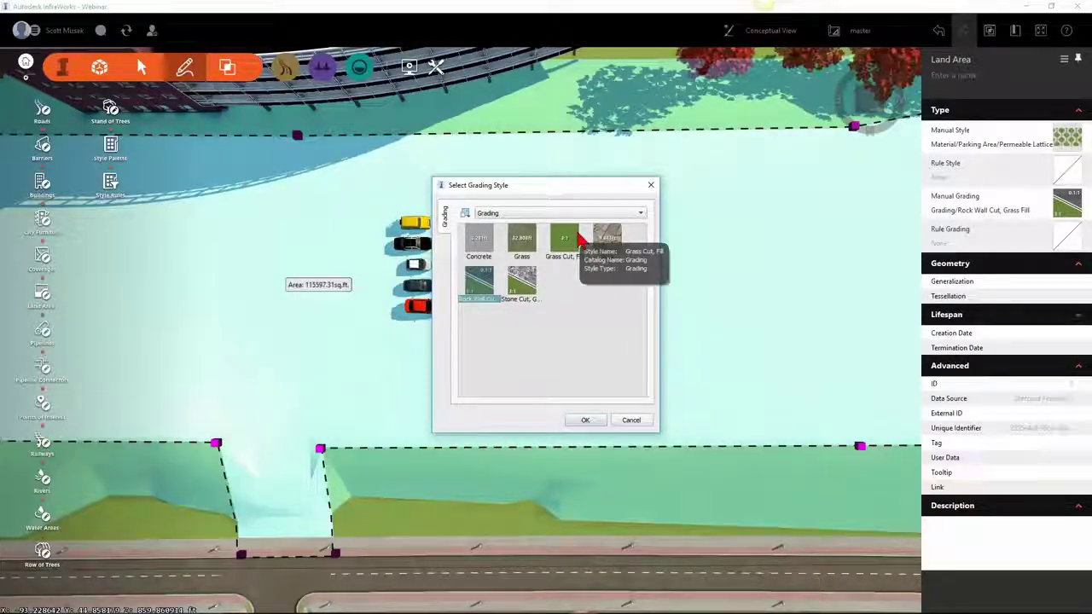
{"action": "left_click", "coordinate": [562, 255]}
{"action": "left_click", "coordinate": [590, 420]}
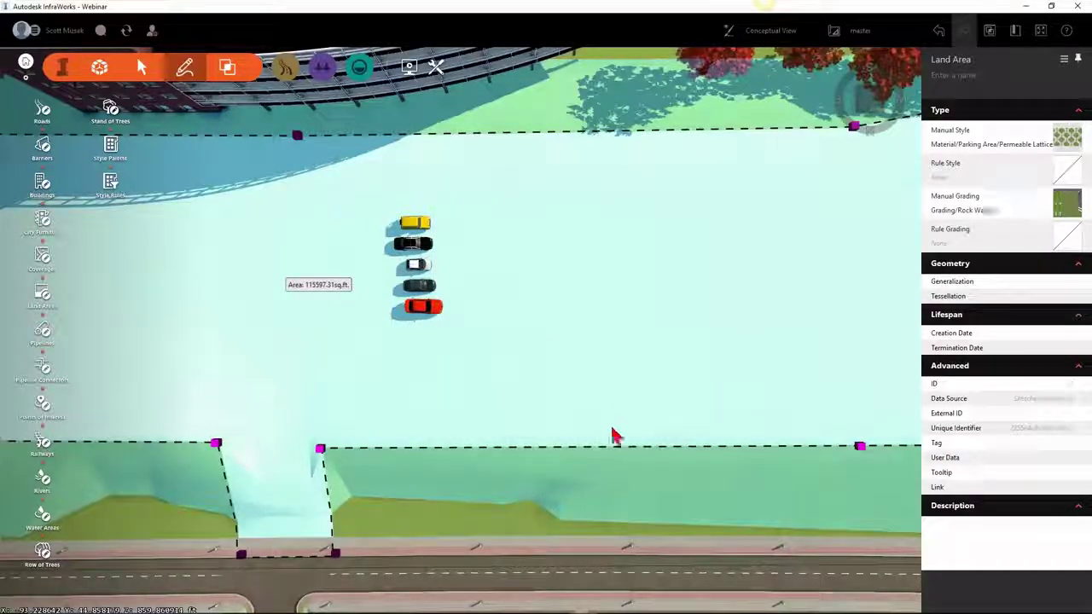
{"action": "key", "text": "Escape"}
Step: Examine the parking lot's grass side slopes along the road up close, from an angle and from above
{"action": "left_click_drag", "start_coordinate": [573, 398], "coordinate": [754, 239]}
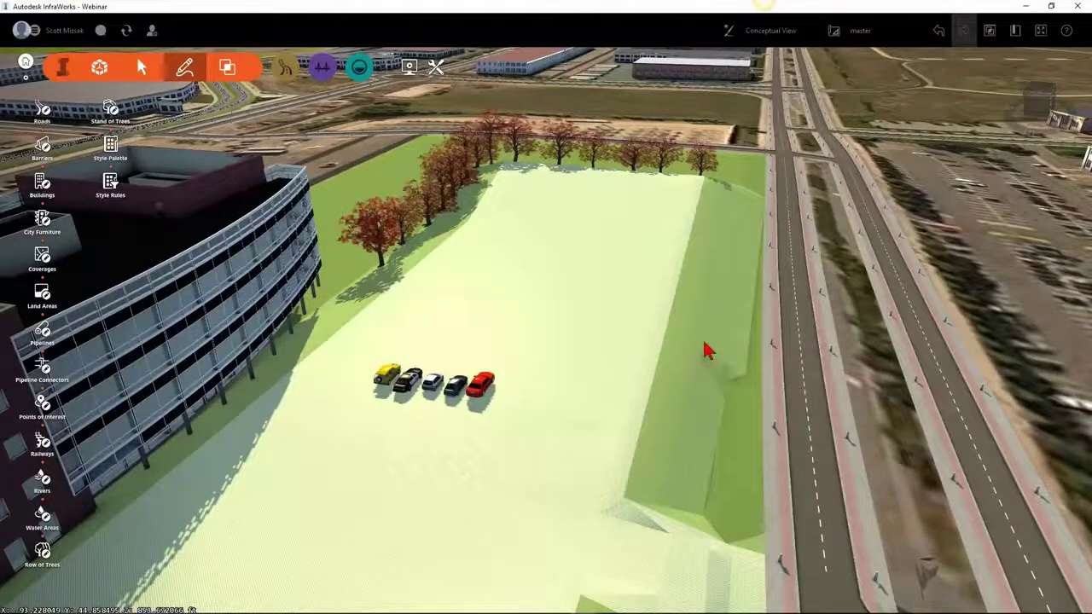
{"action": "scroll", "coordinate": [707, 349], "scroll_direction": "up", "scroll_amount": 2}
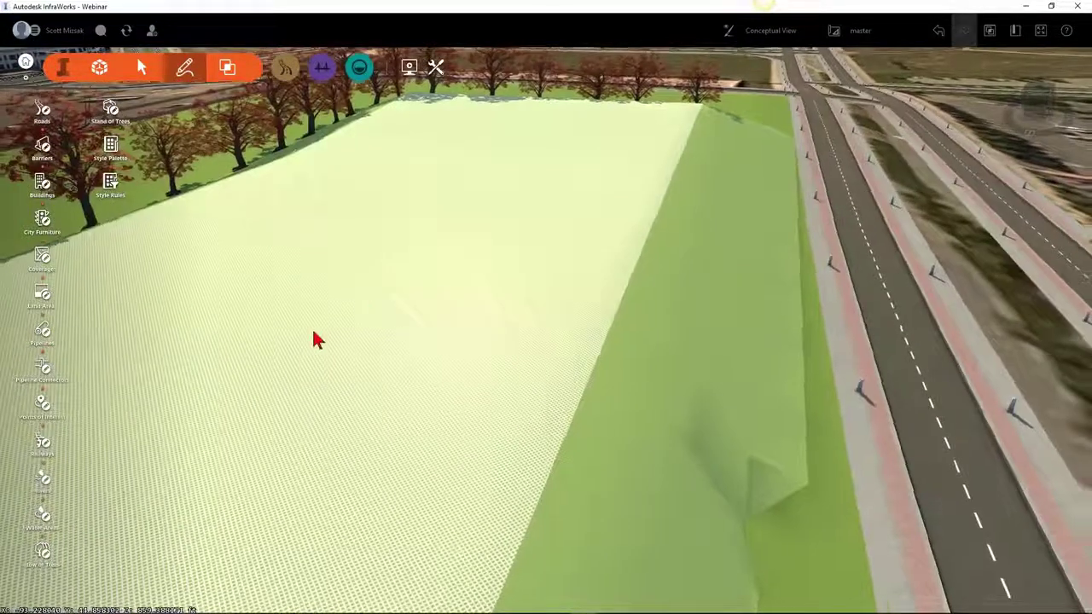
{"action": "scroll", "coordinate": [327, 354], "scroll_direction": "up", "scroll_amount": 3}
{"action": "scroll", "coordinate": [333, 381], "scroll_direction": "down", "scroll_amount": 5}
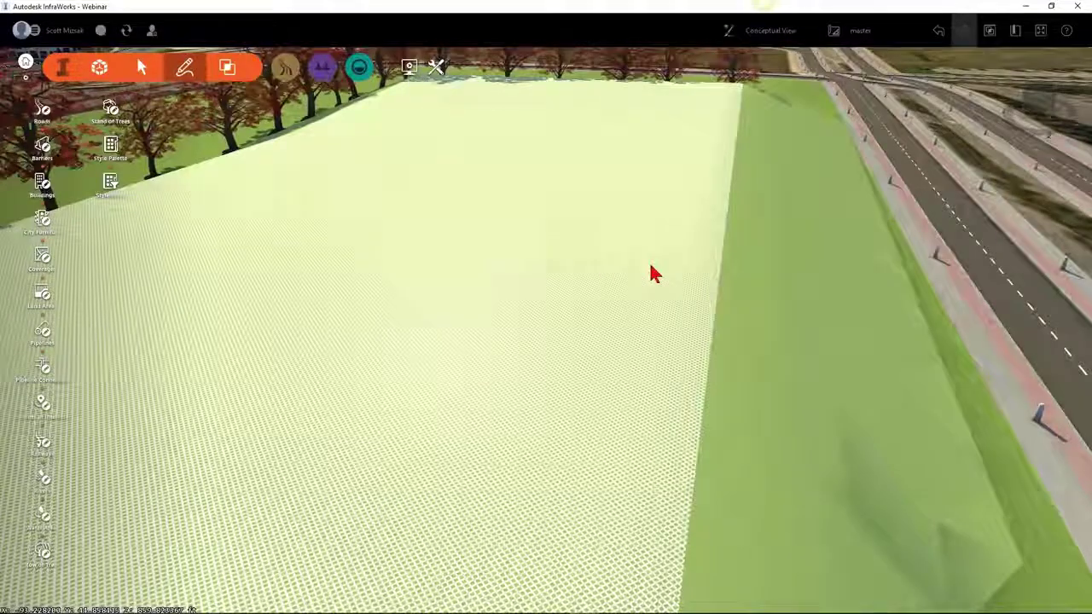
{"action": "scroll", "coordinate": [538, 353], "scroll_direction": "up", "scroll_amount": 5}
{"action": "scroll", "coordinate": [474, 393], "scroll_direction": "down", "scroll_amount": 3}
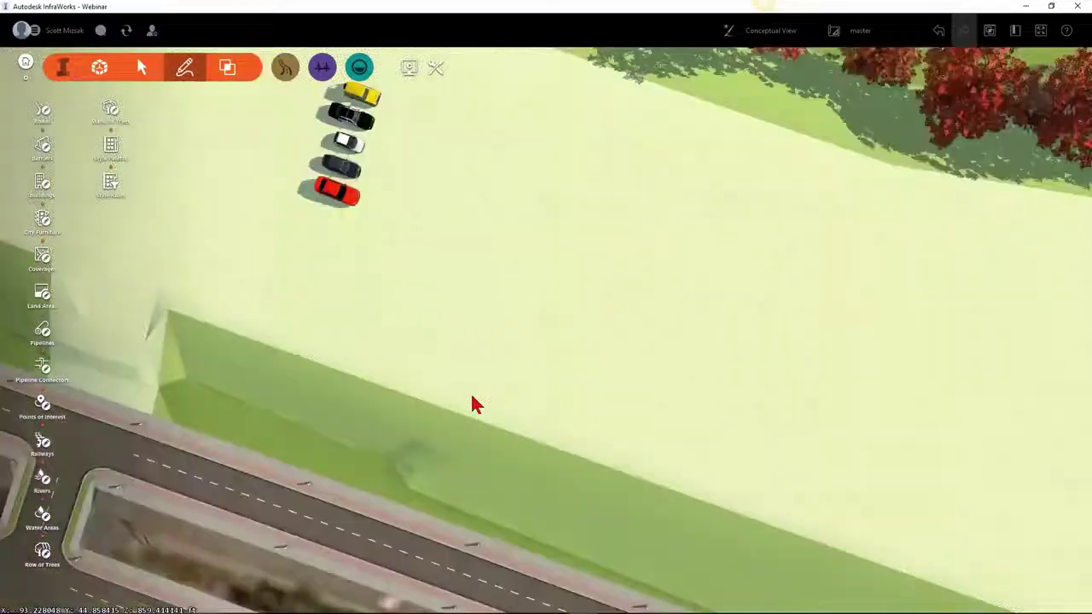
{"action": "scroll", "coordinate": [473, 397], "scroll_direction": "down", "scroll_amount": 5}
{"action": "left_click_drag", "start_coordinate": [440, 430], "coordinate": [463, 427]}
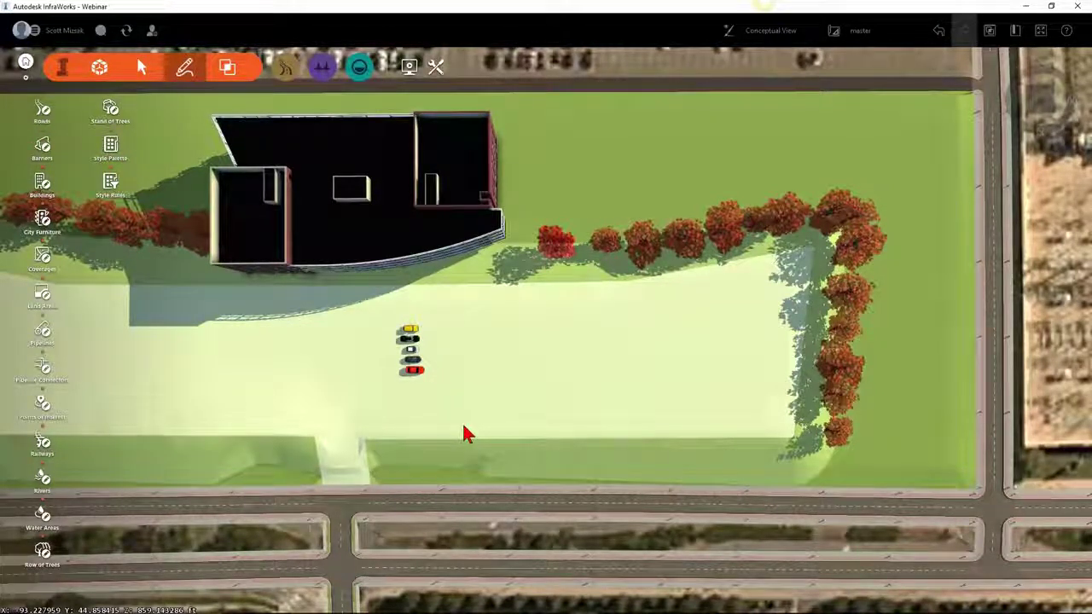
Step: Switch to the PowerPoint slide show and advance from the Demo slide to the Questions slide
{"action": "key", "text": "alt+Tab"}
{"action": "key", "text": "alt+Tab"}
{"action": "key", "text": "alt+Tab"}
{"action": "key", "text": "alt+Tab"}
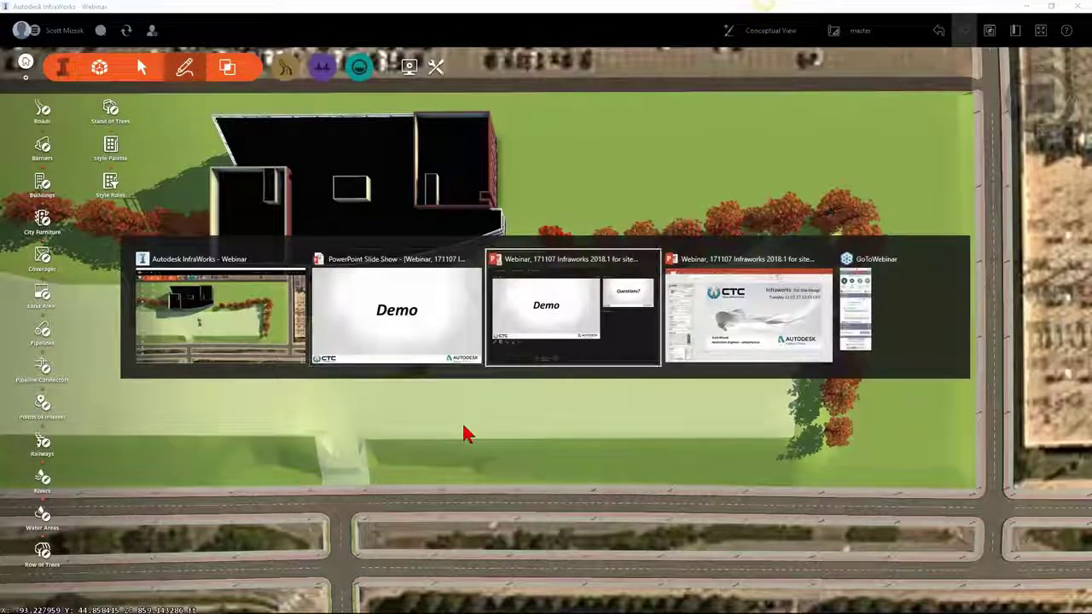
{"action": "key", "text": "alt+Tab"}
{"action": "key", "text": "alt+Tab"}
{"action": "key", "text": "Right"}
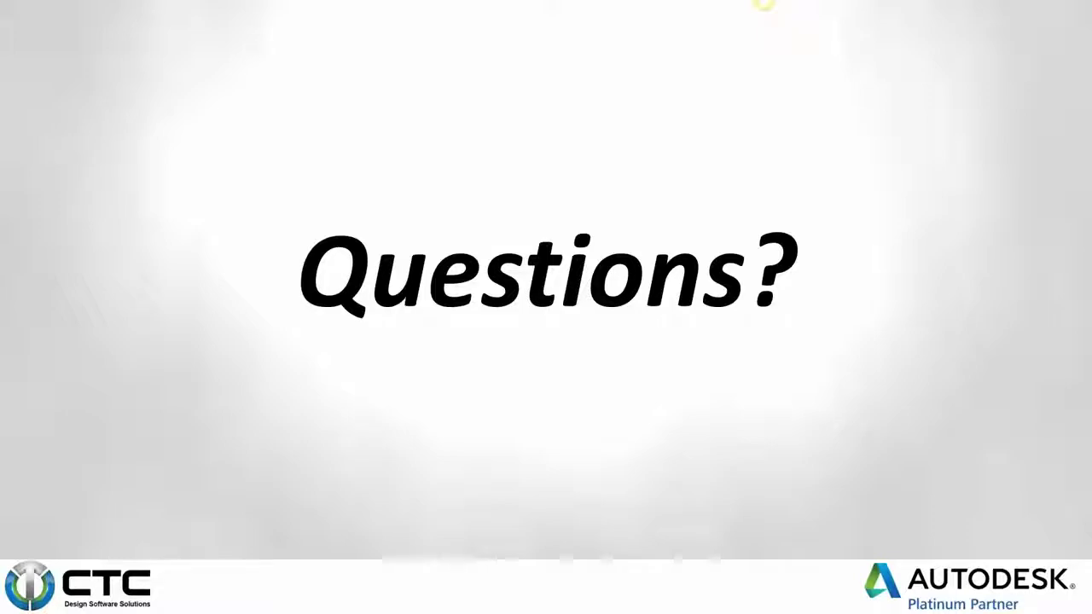
Step: Switch back to the Autodesk InfraWorks model and open its data sources
{"action": "key", "text": "alt+Tab"}
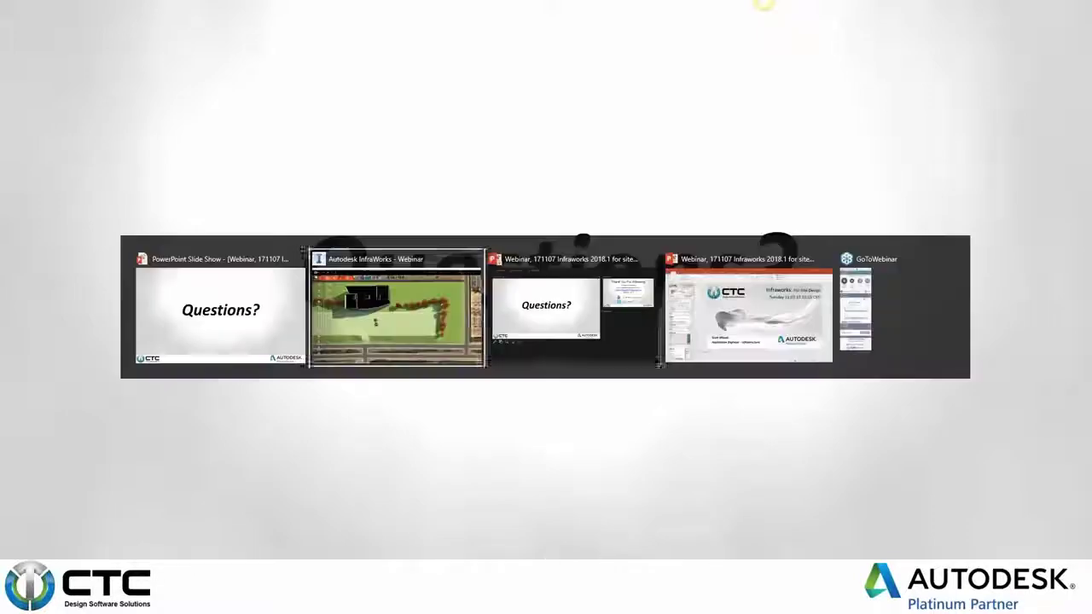
{"action": "key", "text": "alt+Tab"}
{"action": "key", "text": "alt+Tab"}
{"action": "key", "text": "alt+Tab"}
{"action": "key", "text": "alt+Tab"}
{"action": "key", "text": "alt+Tab"}
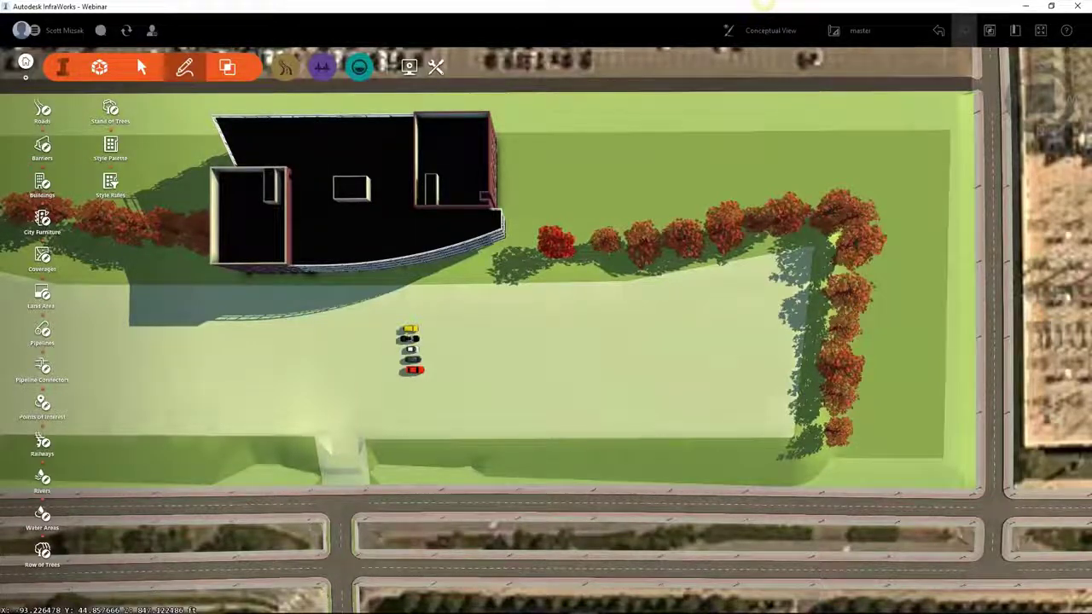
{"action": "left_click", "coordinate": [99, 67]}
{"action": "left_click", "coordinate": [42, 117]}
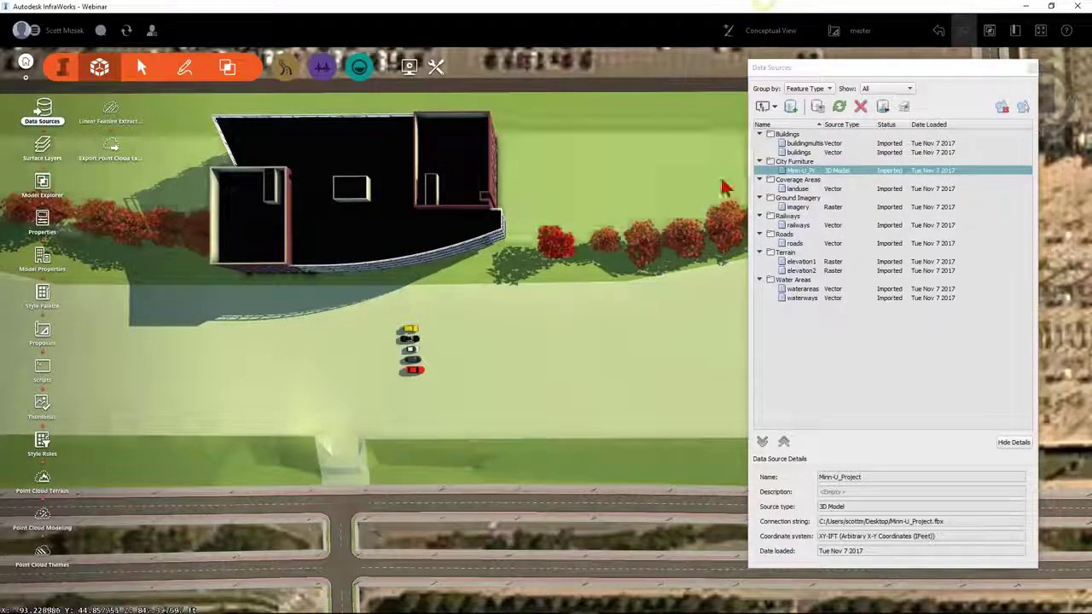
Step: Start adding a Point Cloud data source, browse the LAStools folders on Data (D:) for a file, and cancel the file selection
{"action": "left_click", "coordinate": [775, 107]}
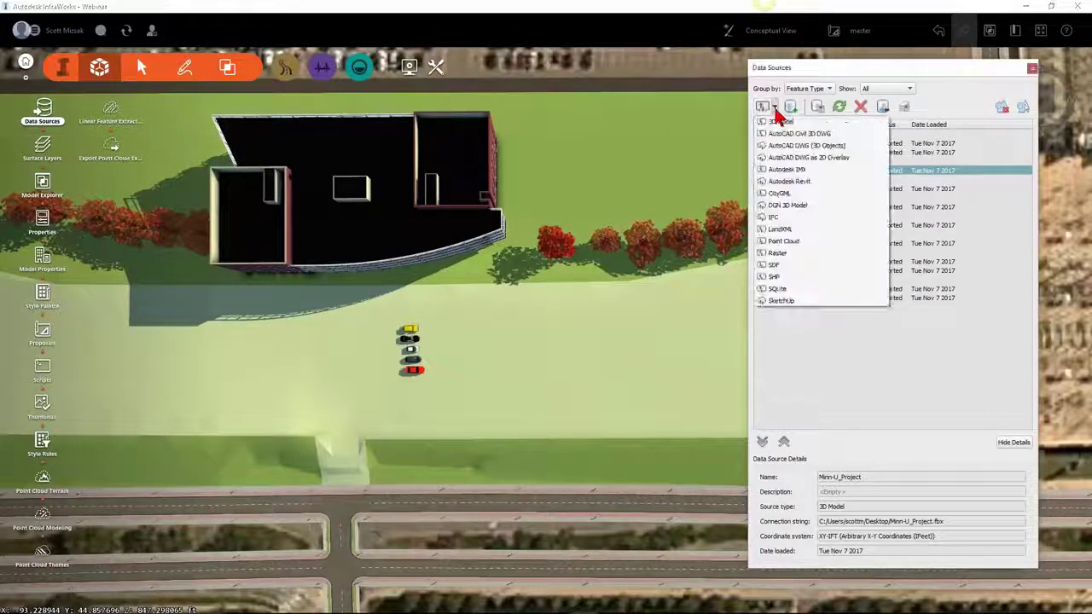
{"action": "left_click", "coordinate": [790, 246]}
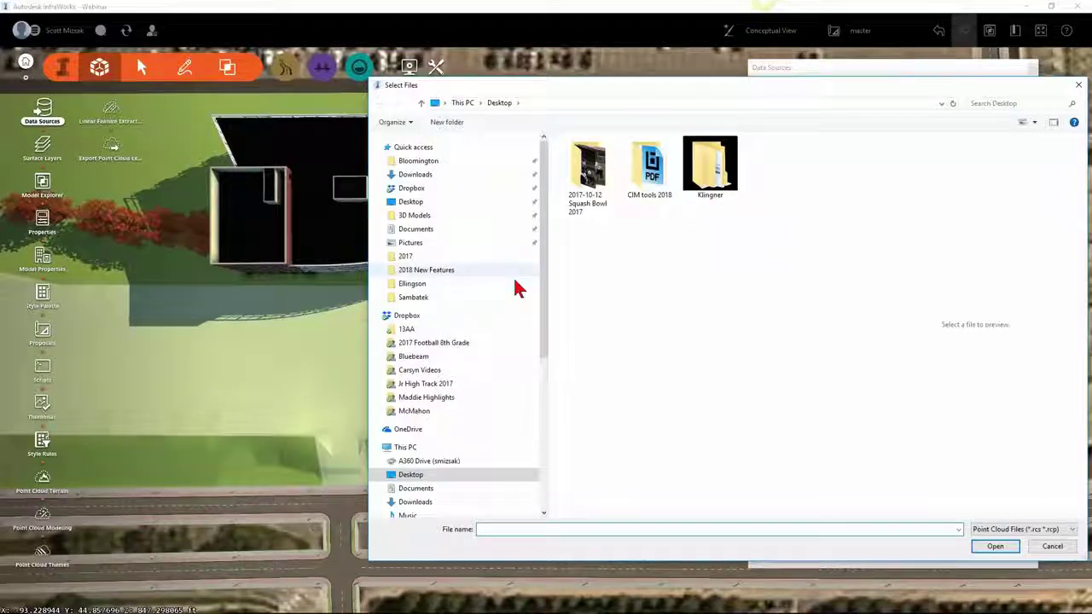
{"action": "scroll", "coordinate": [500, 392], "scroll_direction": "down", "scroll_amount": 4}
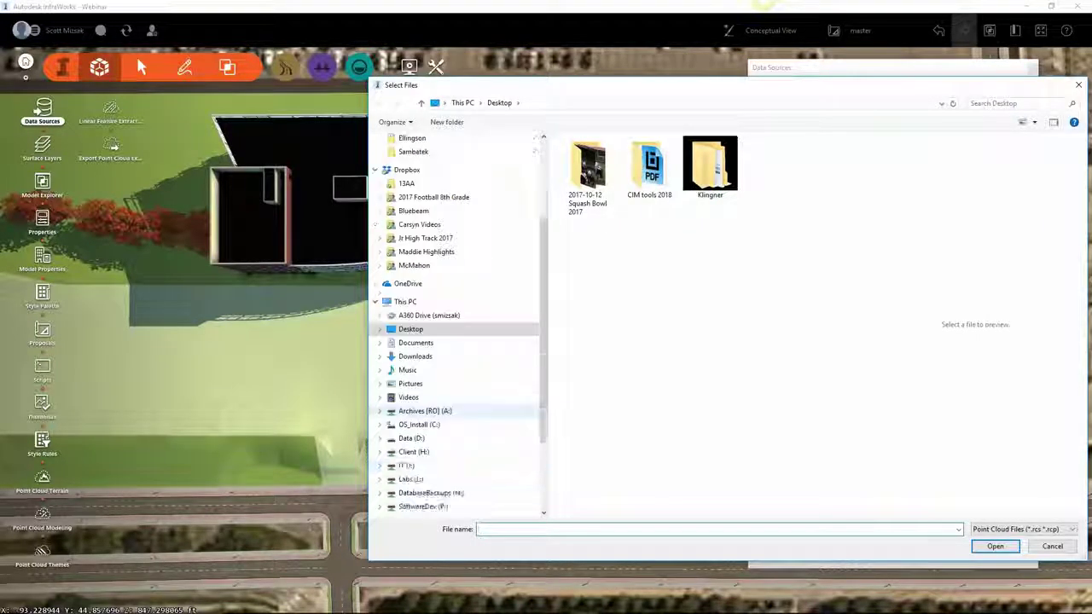
{"action": "left_click", "coordinate": [440, 437]}
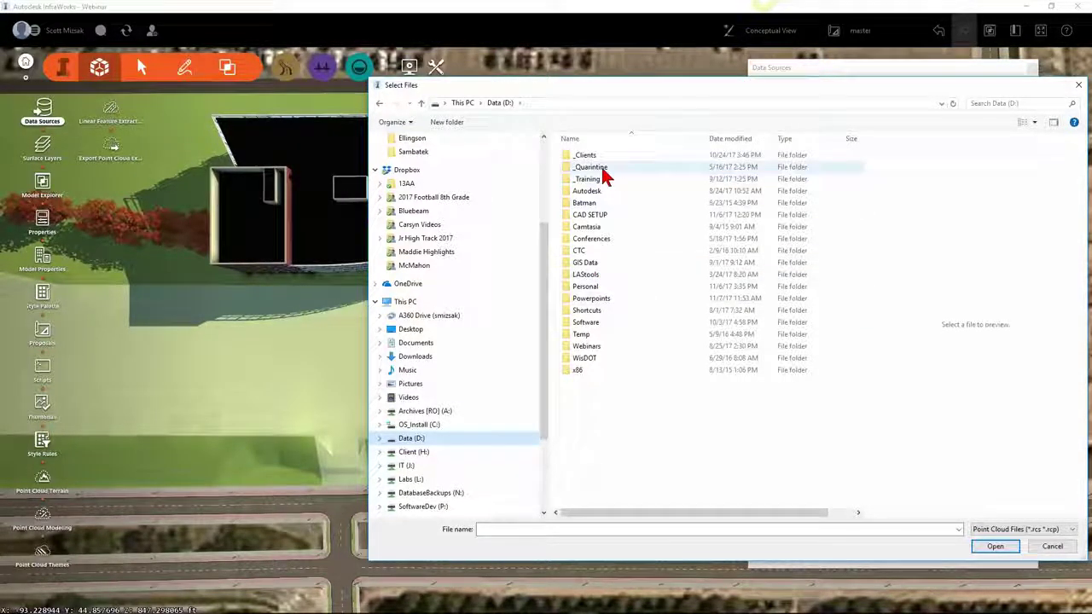
{"action": "double_click", "coordinate": [597, 282]}
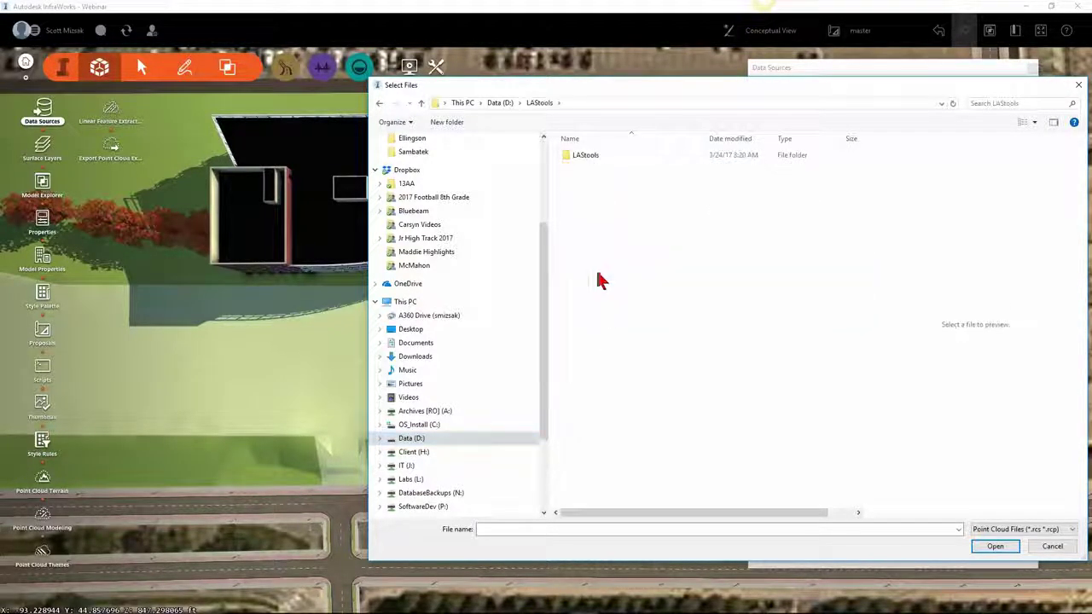
{"action": "double_click", "coordinate": [590, 155]}
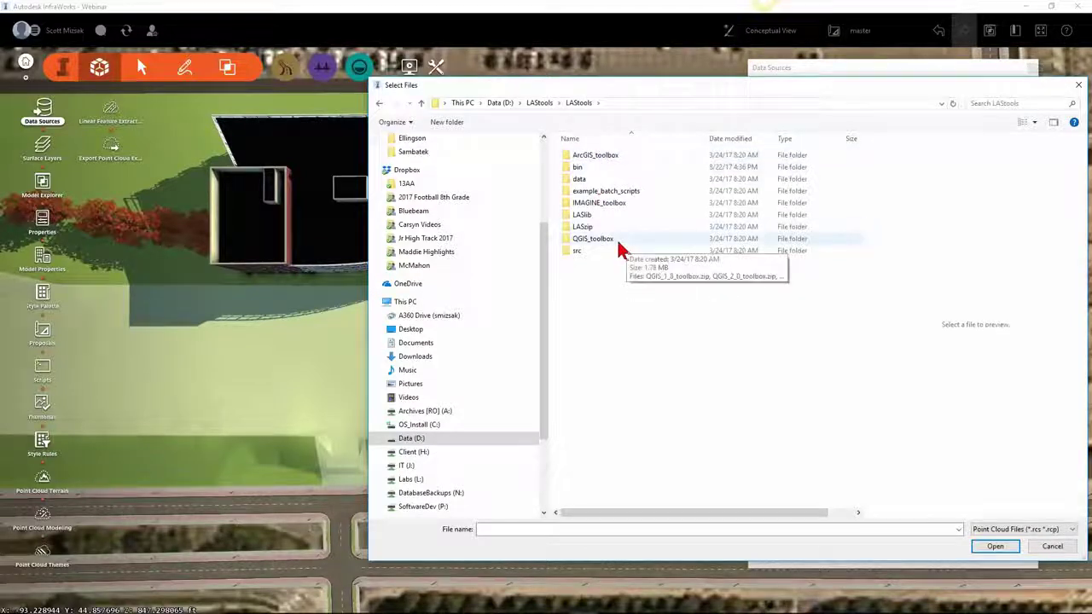
{"action": "left_click", "coordinate": [500, 102]}
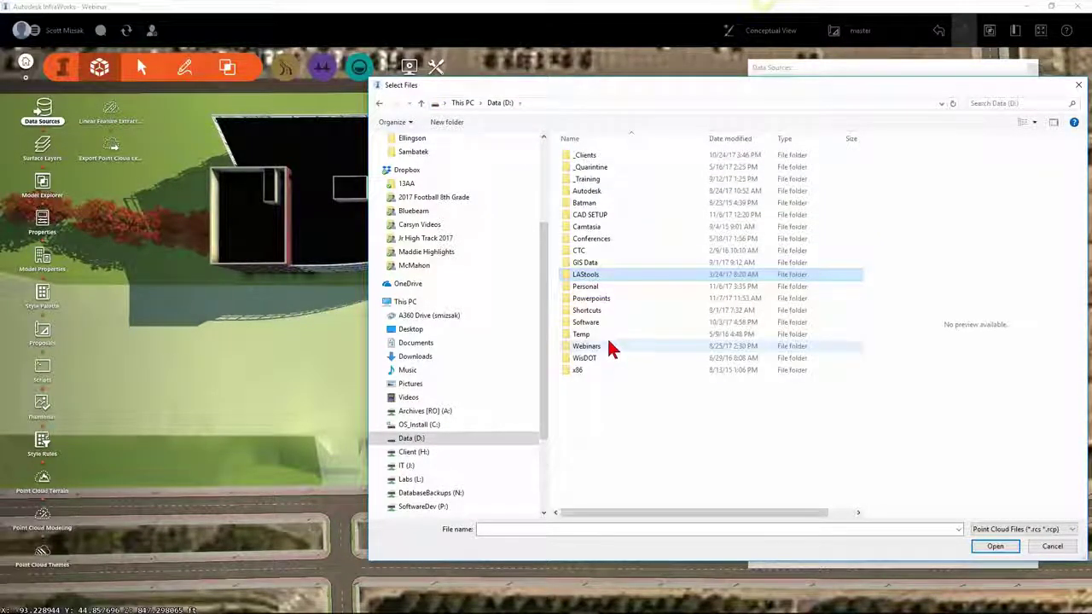
{"action": "left_click", "coordinate": [1078, 84]}
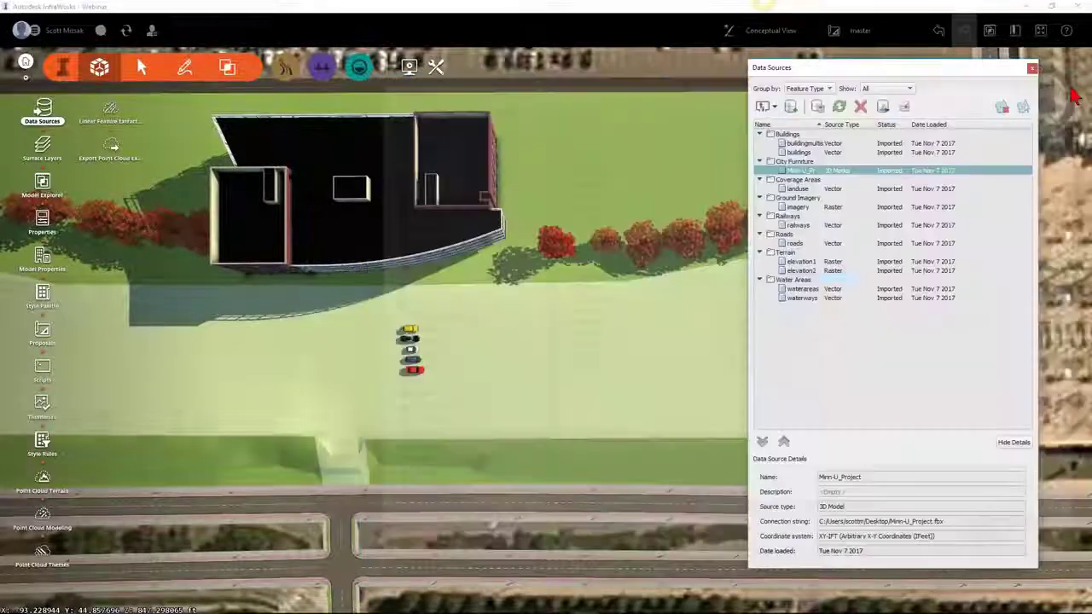